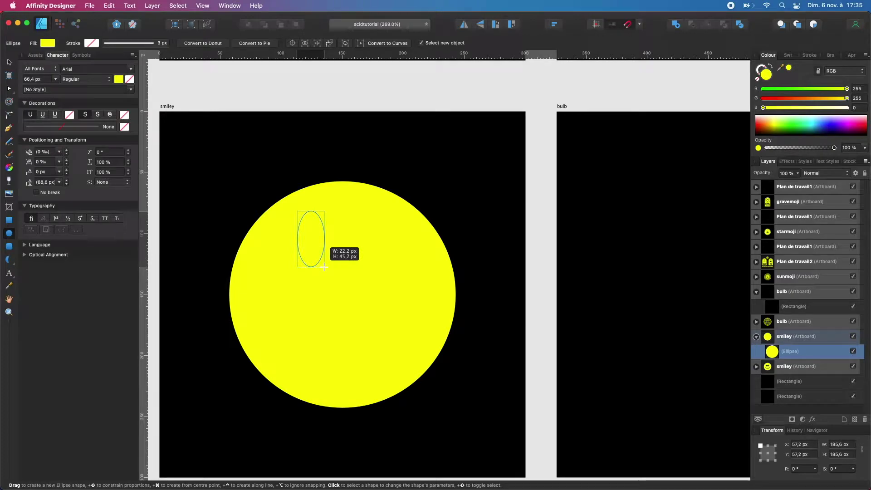
# Draw an ellipse about 21 × 46 px as an eye in the upper part of the face and fill it black.
pyautogui.moveTo(324, 266); pyautogui.dragTo(323, 266)
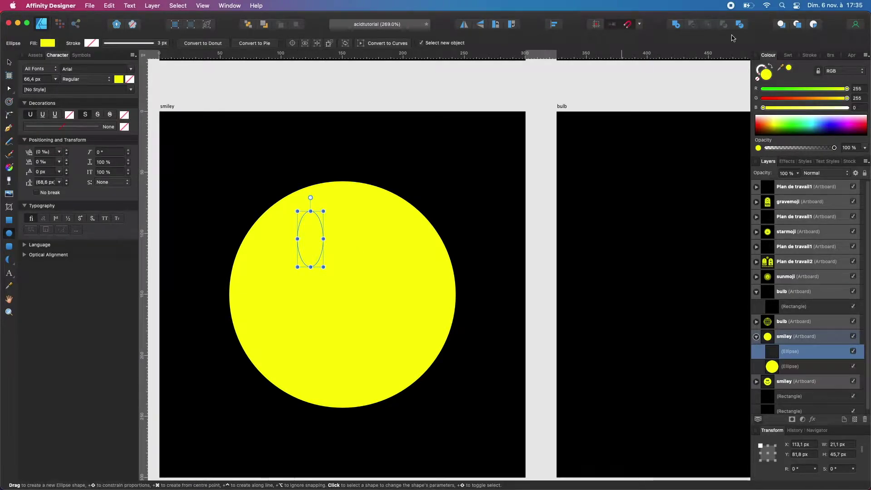
pyautogui.moveTo(778, 129); pyautogui.dragTo(746, 140)
pyautogui.press('v')
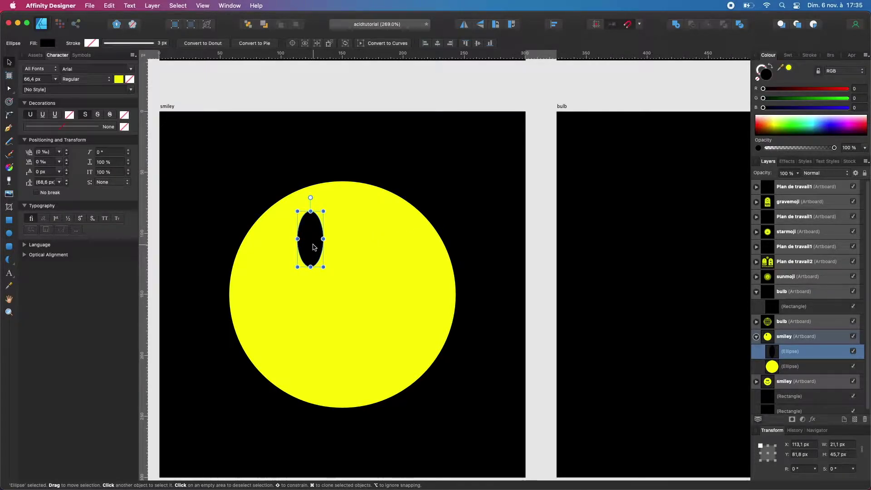
# Duplicate the black eye twice in a row across the face and select all three eyes.
pyautogui.moveTo(313, 248); pyautogui.dragTo(381, 249)
pyautogui.keyDown('shift'); pyautogui.click(346, 244); pyautogui.keyUp('shift')
pyautogui.keyDown('shift'); pyautogui.click(313, 243); pyautogui.keyUp('shift')
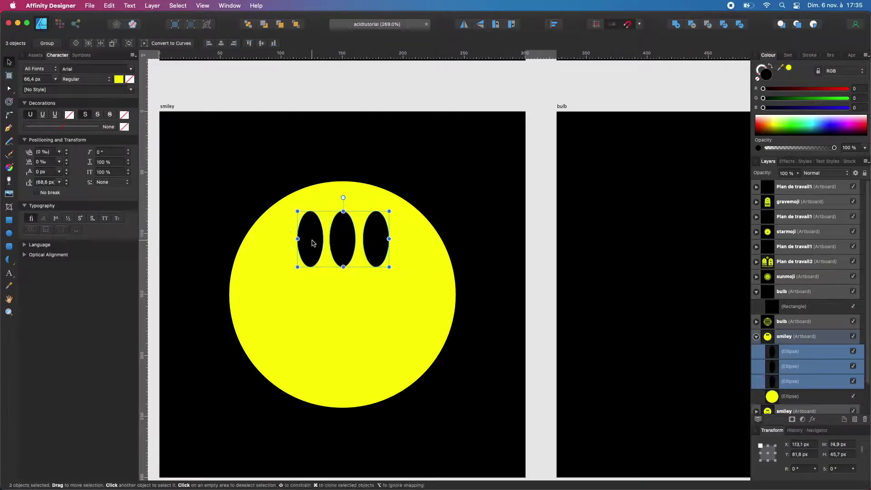
# Align the three eyes on their vertical middle and space them evenly horizontally.
pyautogui.click(553, 24)
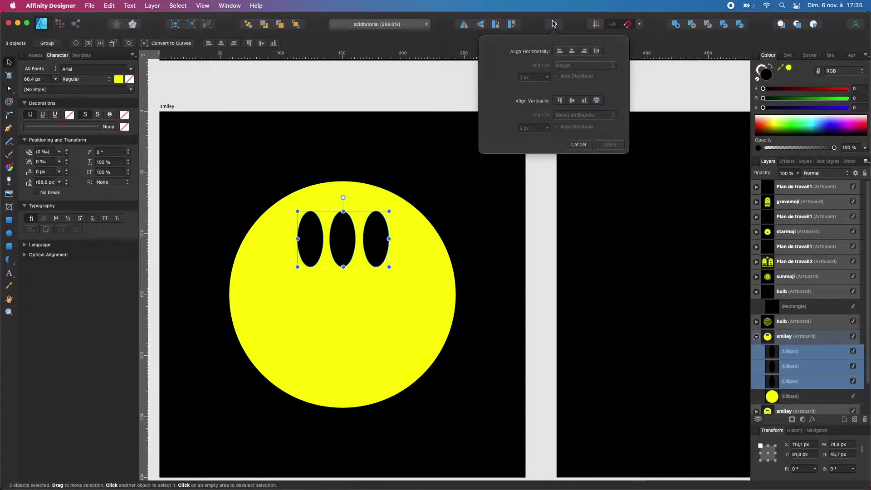
pyautogui.click(573, 101)
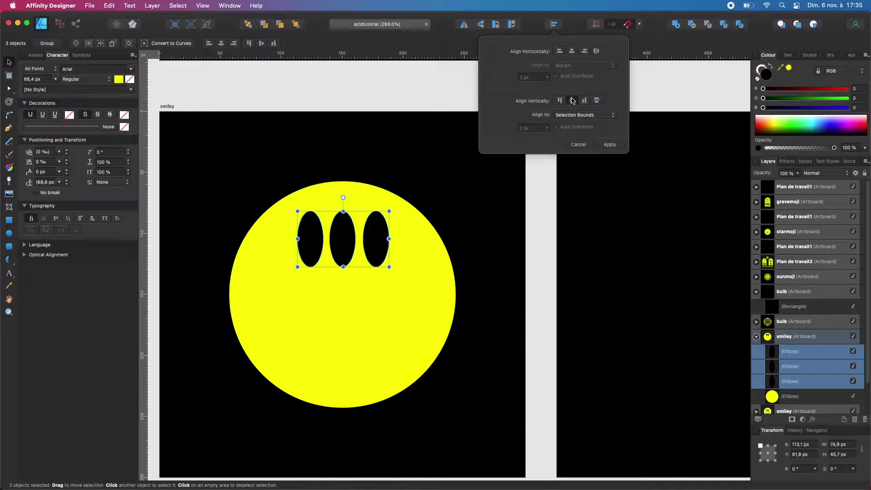
pyautogui.click(597, 50)
pyautogui.click(611, 145)
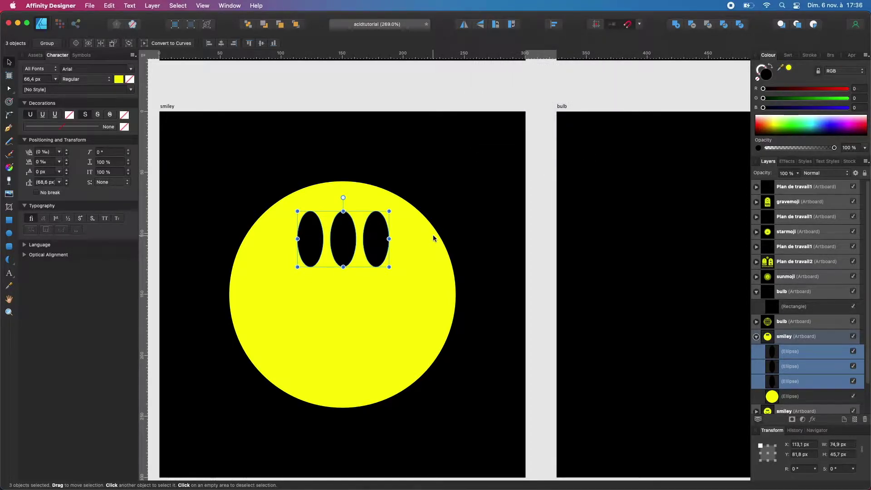
# Group the three eyes and centre the group horizontally on the face.
pyautogui.press('super+g')
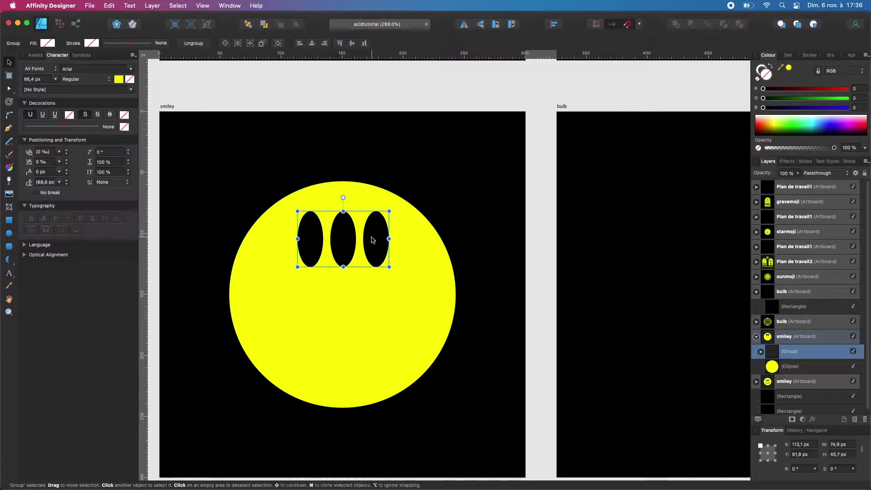
pyautogui.moveTo(346, 245); pyautogui.dragTo(344, 244)
pyautogui.click(548, 269)
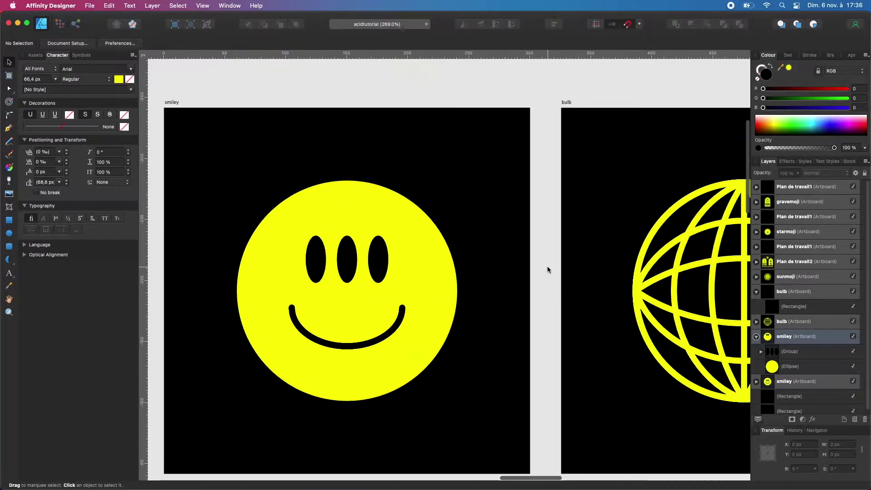
# Draw a black crescent about 90 × 90 px in the lower half of the face with the Crescent tool.
pyautogui.scroll(-1, 548, 269)
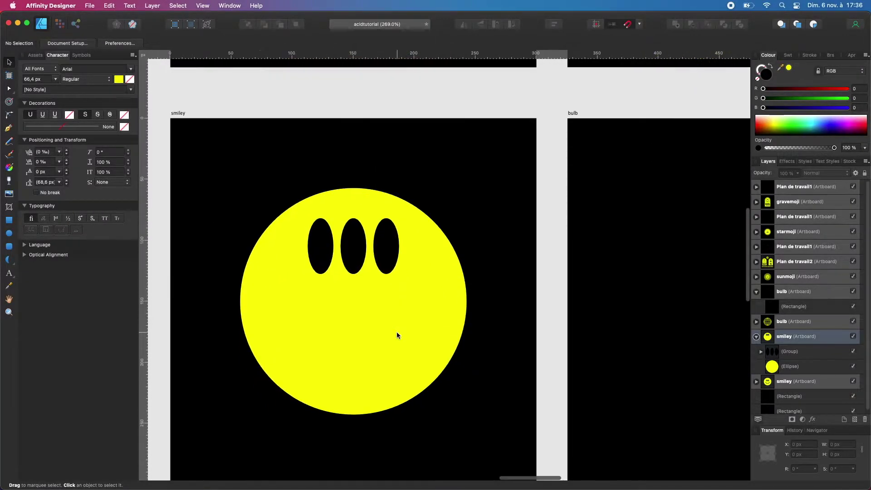
pyautogui.click(8, 262)
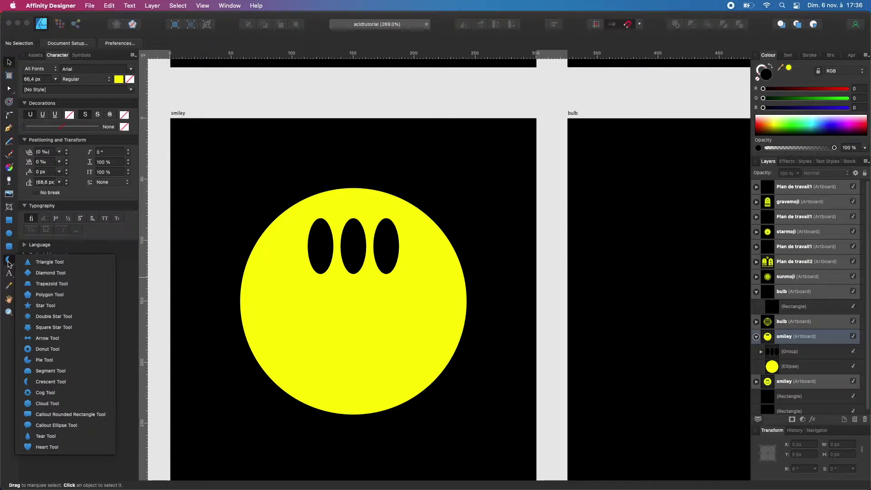
pyautogui.click(9, 263)
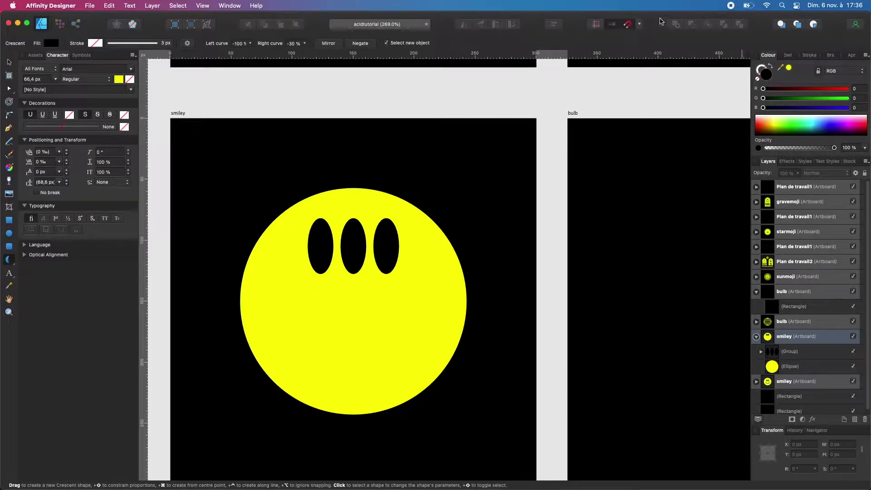
pyautogui.moveTo(283, 309); pyautogui.dragTo(414, 398)
pyautogui.press('v')
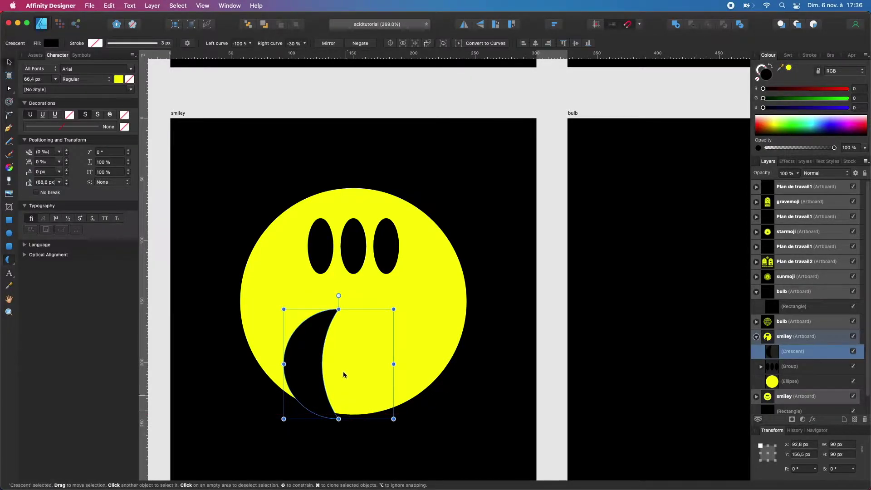
# Rotate the crescent 90° into a smiling mouth and centre it under the eyes.
pyautogui.moveTo(338, 296); pyautogui.dragTo(223, 362)
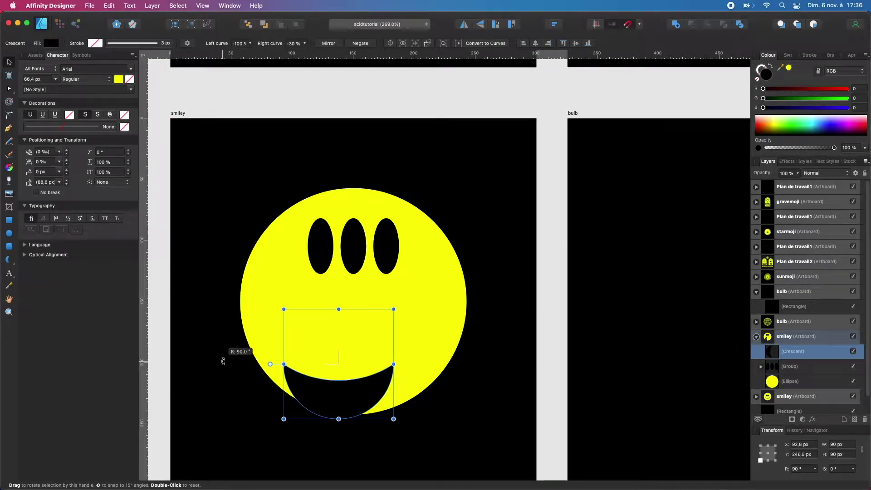
pyautogui.moveTo(223, 362); pyautogui.dragTo(270, 361)
pyautogui.moveTo(360, 397); pyautogui.dragTo(375, 366)
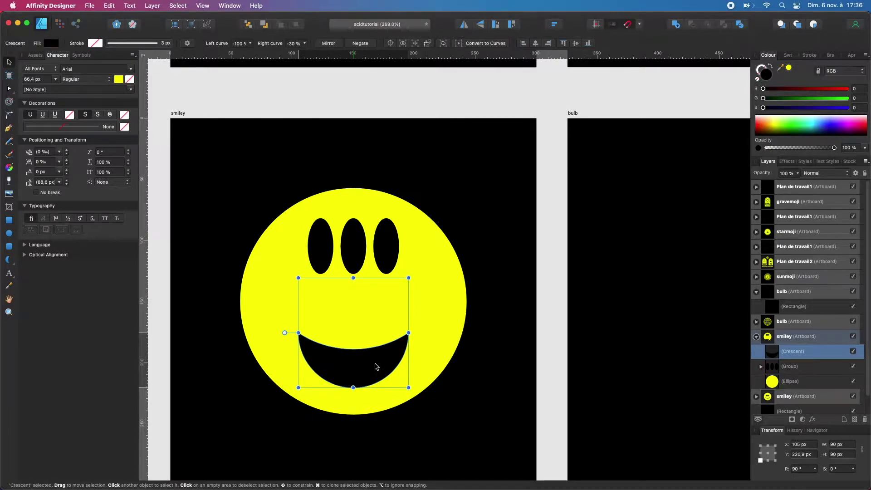
pyautogui.click(551, 313)
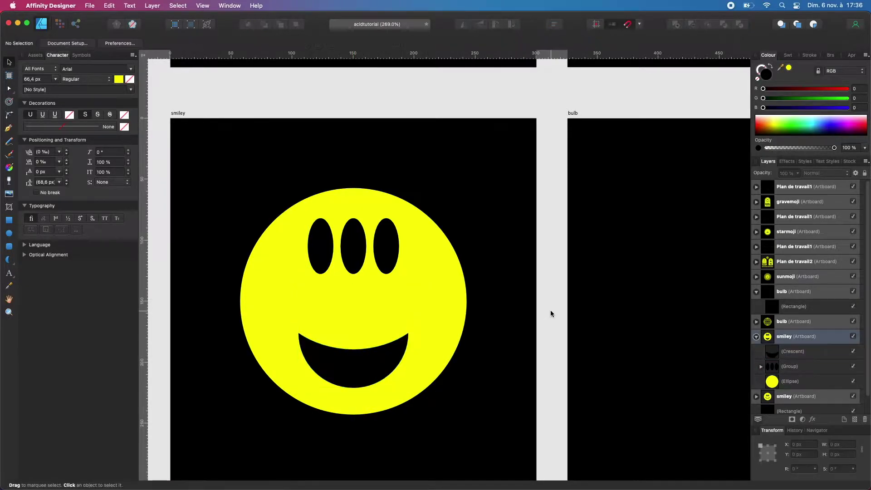
# Reshape the crescent's inner curve to -100 % so it coincides with the outer curve as a single arc.
pyautogui.click(366, 373)
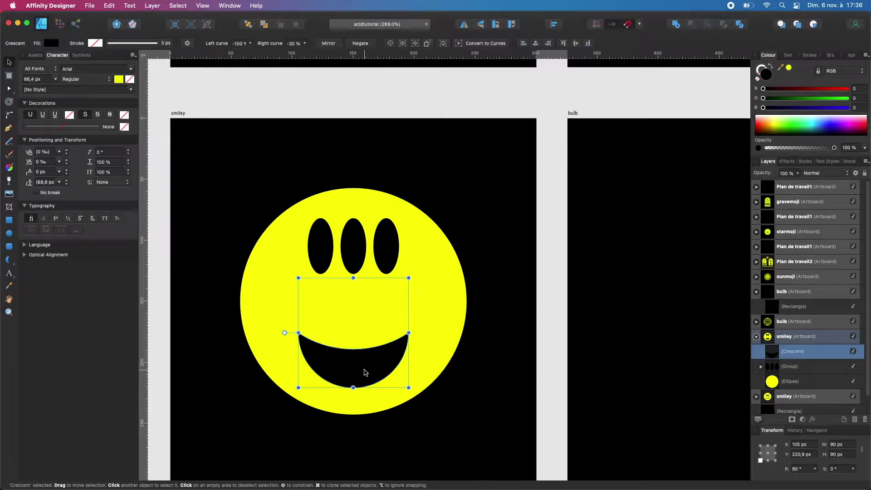
pyautogui.scroll(5, 366, 372)
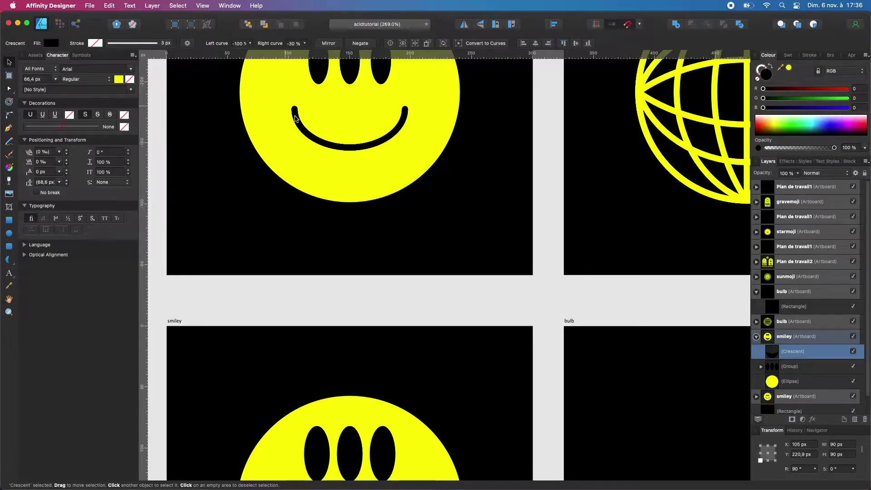
pyautogui.scroll(-4, 353, 323)
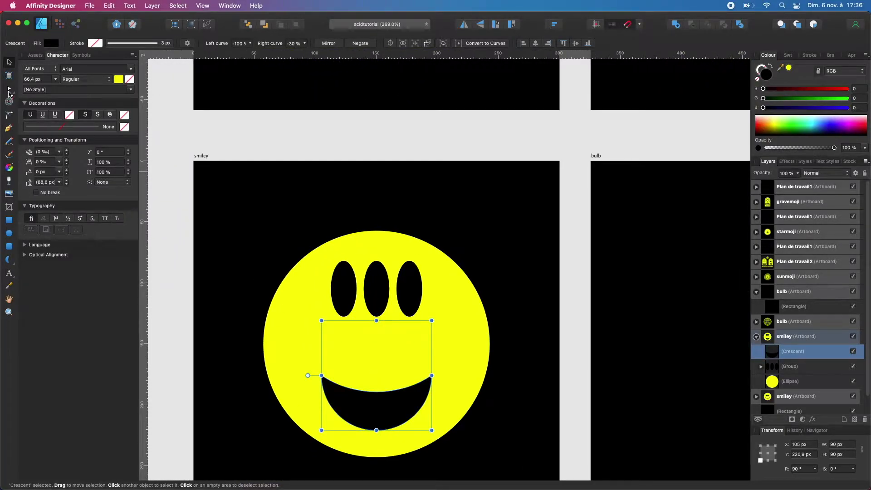
pyautogui.click(8, 91)
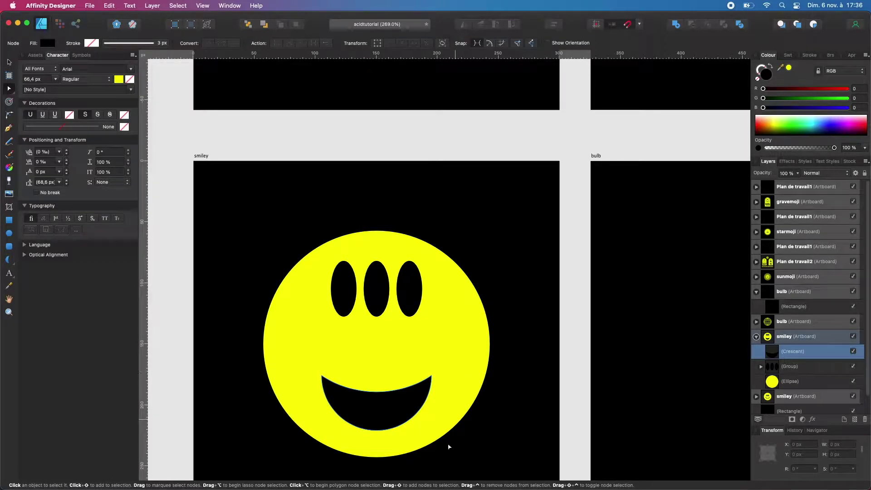
pyautogui.scroll(5, 395, 391)
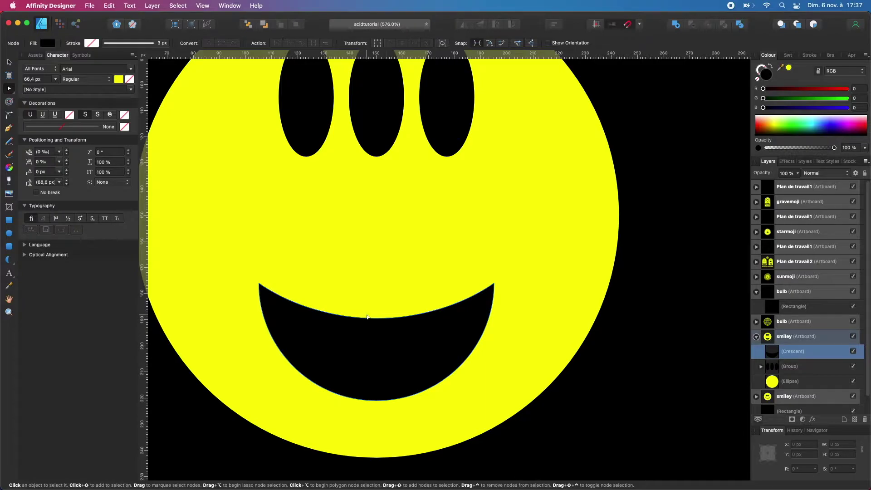
pyautogui.press('v')
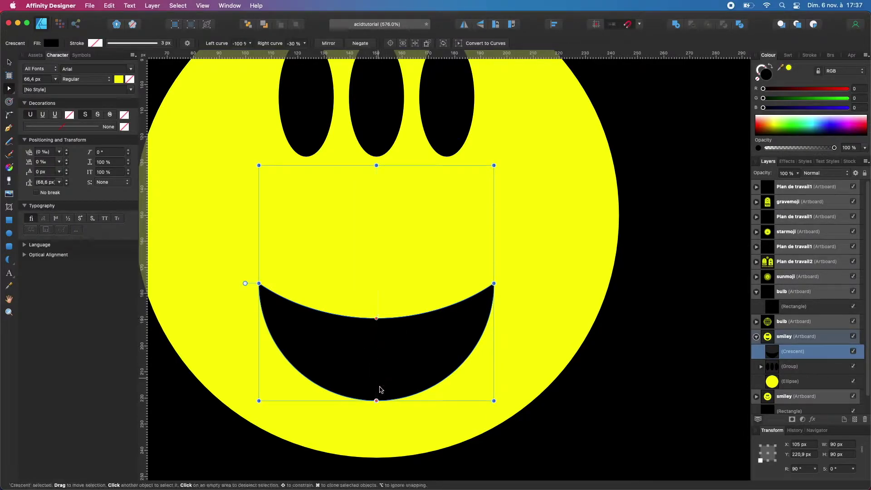
pyautogui.moveTo(377, 318); pyautogui.dragTo(367, 139)
pyautogui.moveTo(367, 180)
pyautogui.mouseDown()
pyautogui.moveTo(377, 273)
pyautogui.moveTo(376, 169)
pyautogui.mouseUp()
pyautogui.moveTo(376, 402)
pyautogui.mouseDown()
pyautogui.moveTo(376, 361)
pyautogui.moveTo(376, 402)
pyautogui.mouseUp()
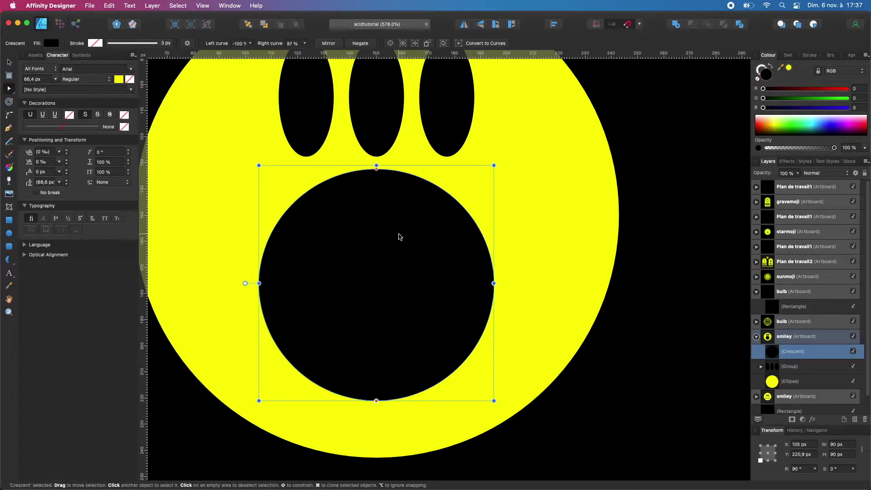
pyautogui.moveTo(376, 171); pyautogui.dragTo(377, 401)
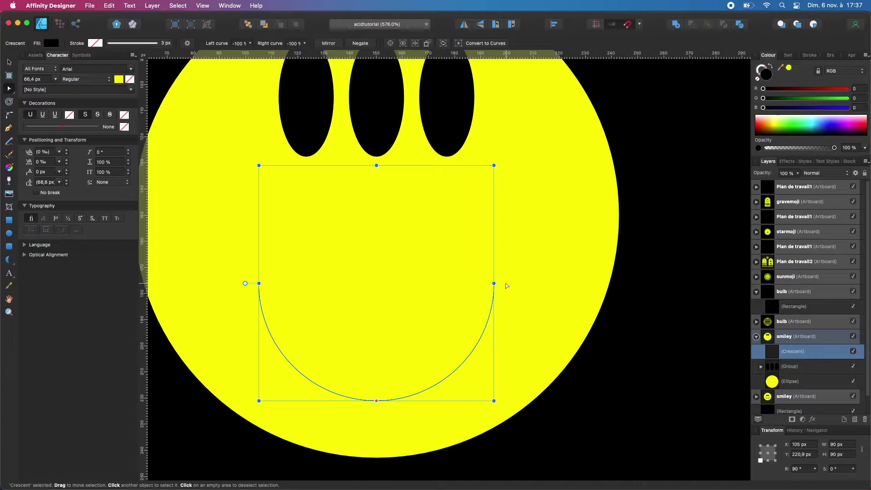
# Remove the fill from the mouth arc and give it a black stroke.
pyautogui.click(758, 79)
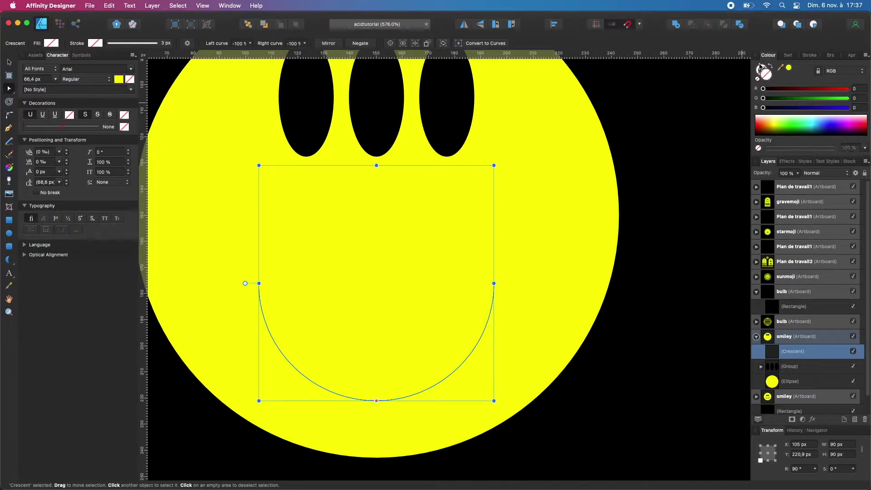
pyautogui.click(778, 130)
pyautogui.press('v')
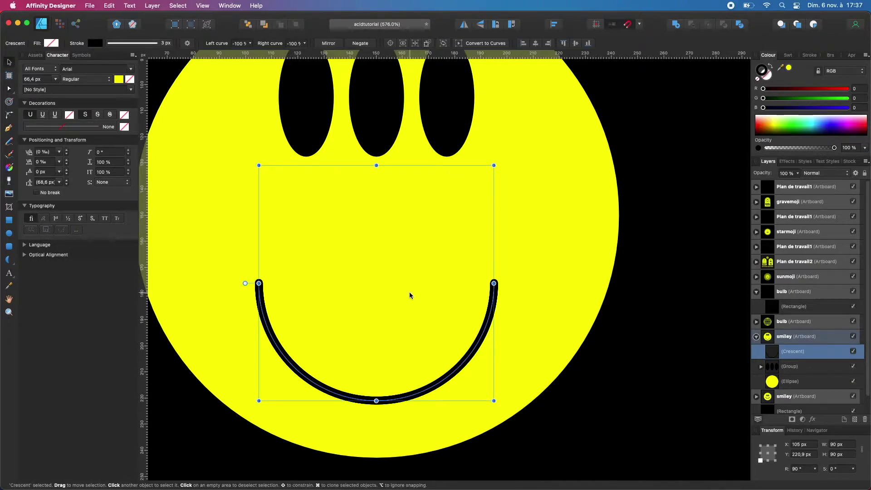
# Raise the mouth slightly, widen it to about 108 px and recentre it horizontally on the face.
pyautogui.scroll(-5, 410, 296)
pyautogui.click(173, 293)
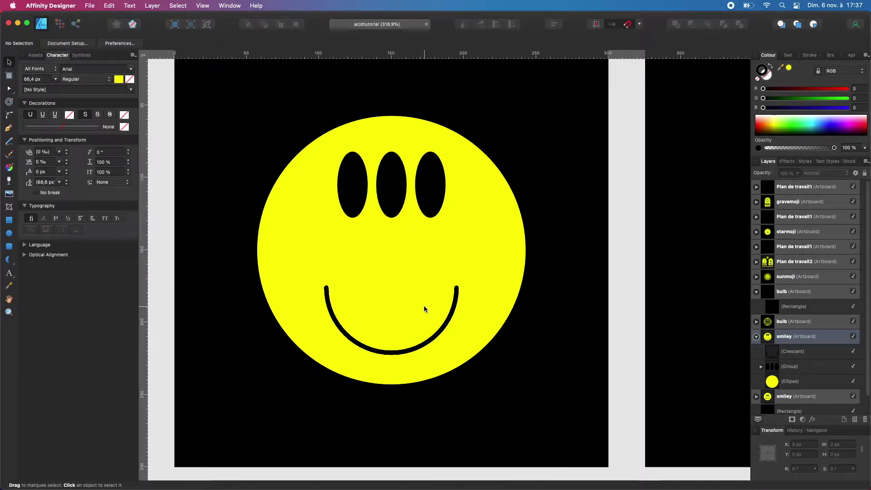
pyautogui.click(425, 328)
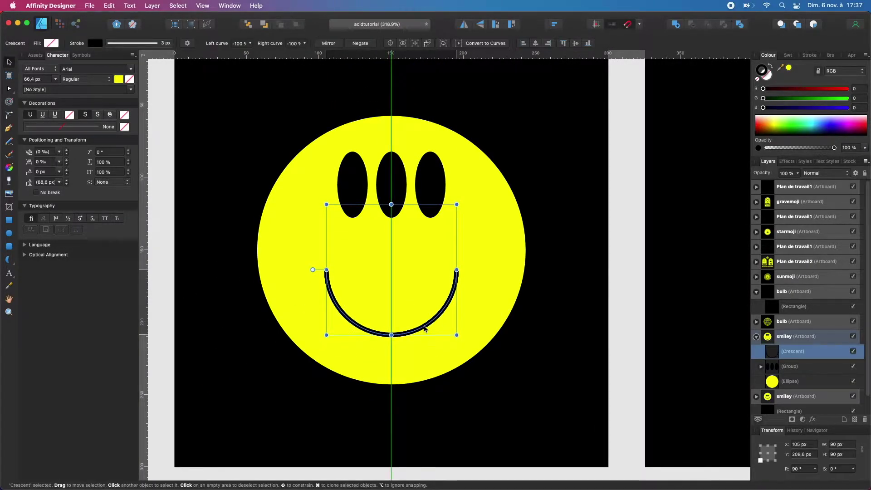
pyautogui.moveTo(457, 270); pyautogui.dragTo(482, 271)
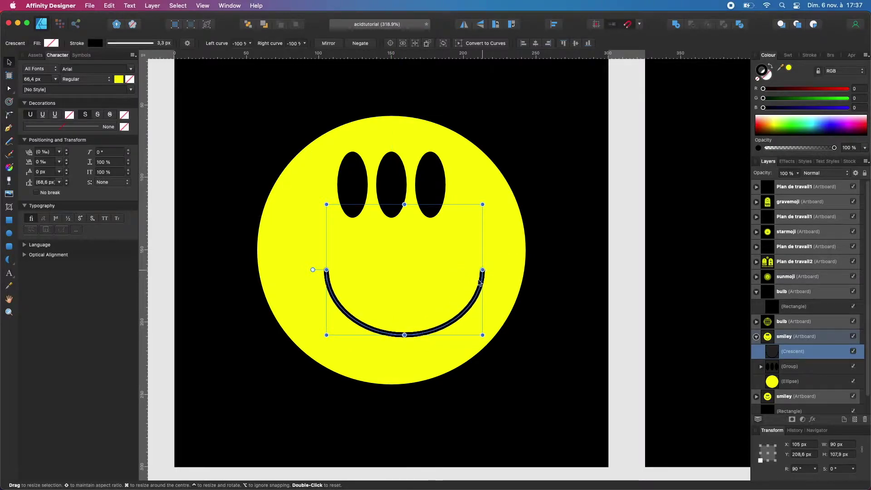
pyautogui.moveTo(466, 308); pyautogui.dragTo(454, 312)
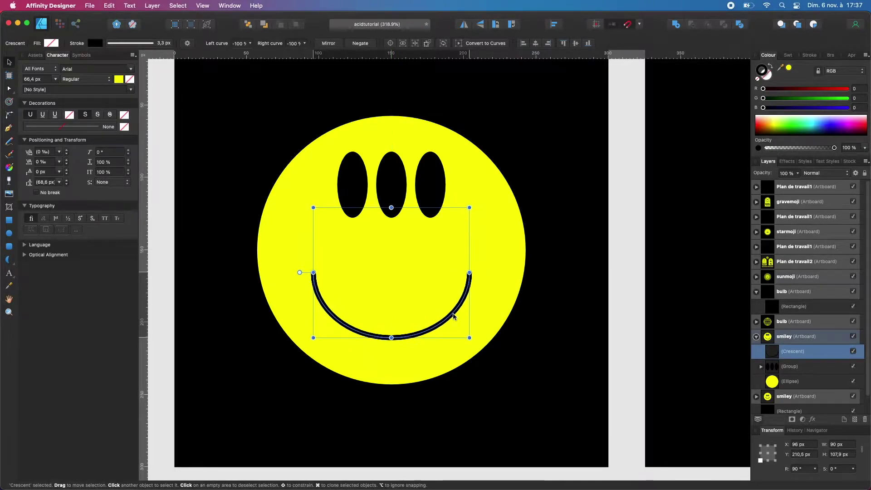
# Set the mouth's stroke width to 3 px and deselect it.
pyautogui.click(162, 46)
pyautogui.click(186, 74)
pyautogui.press('Up')
pyautogui.press('Up')
pyautogui.press('Up')
pyautogui.press('Up')
pyautogui.press('Up')
pyautogui.press('Up')
pyautogui.press('Up')
pyautogui.press('Up')
pyautogui.press('Up')
pyautogui.press('Up')
pyautogui.press('Down')
pyautogui.press('Down')
pyautogui.press('Down')
pyautogui.press('Down')
pyautogui.press('Down')
pyautogui.press('Down')
pyautogui.press('Down')
pyautogui.press('Down')
pyautogui.press('Down')
pyautogui.press('Down')
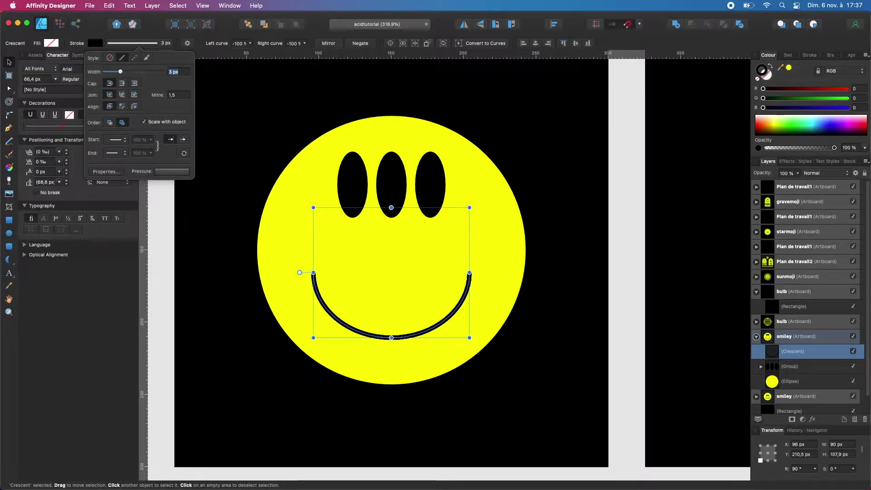
pyautogui.click(604, 216)
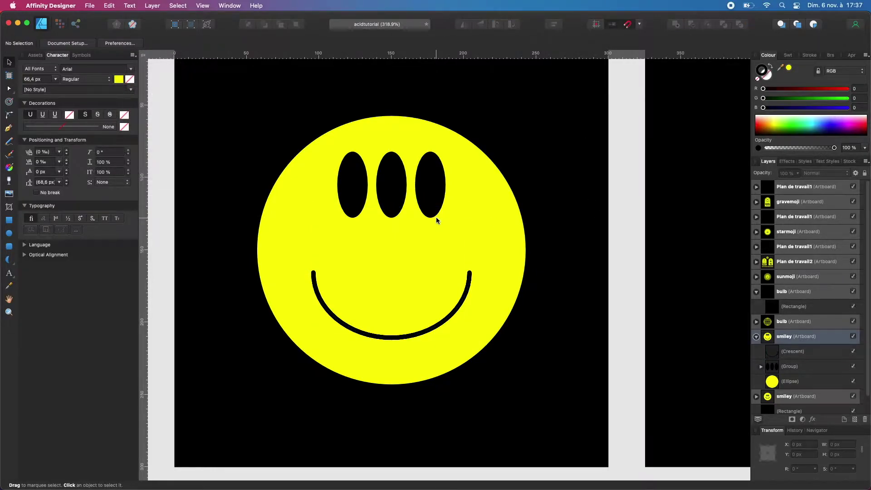
pyautogui.scroll(-5, 437, 217)
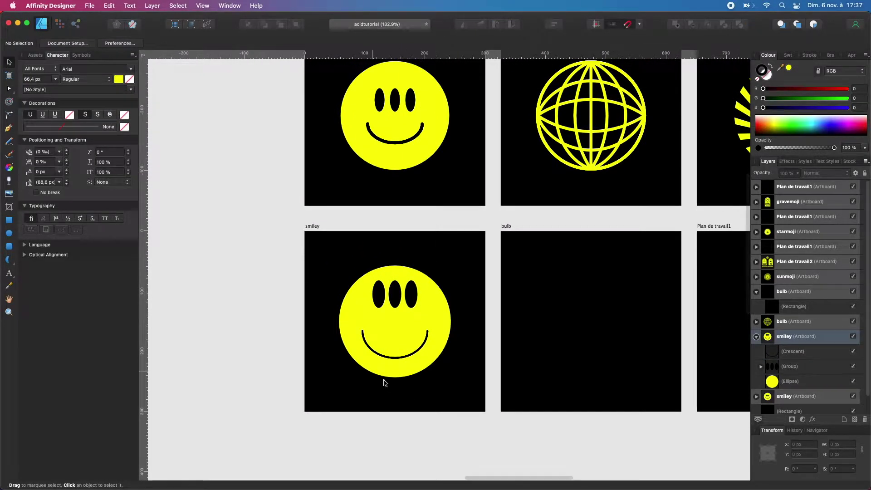
pyautogui.scroll(5, 417, 356)
pyautogui.scroll(-2, 414, 354)
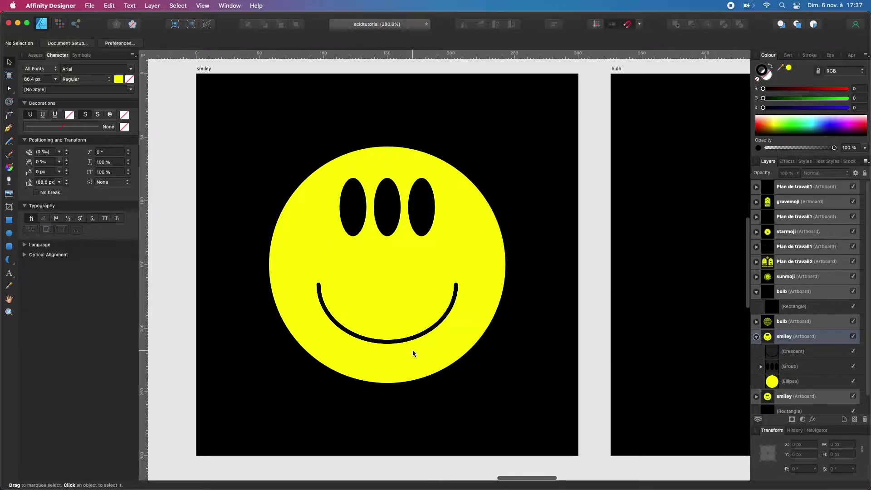
pyautogui.scroll(-5, 412, 352)
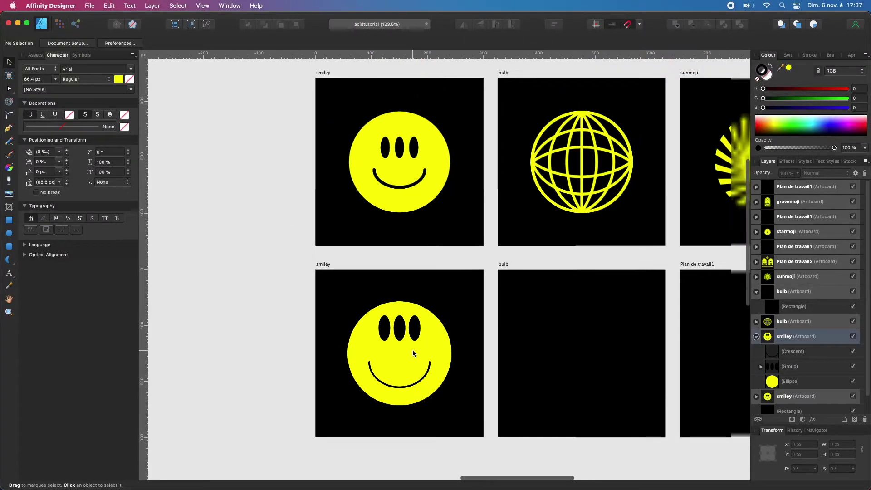
pyautogui.hscroll(5, 486, 243)
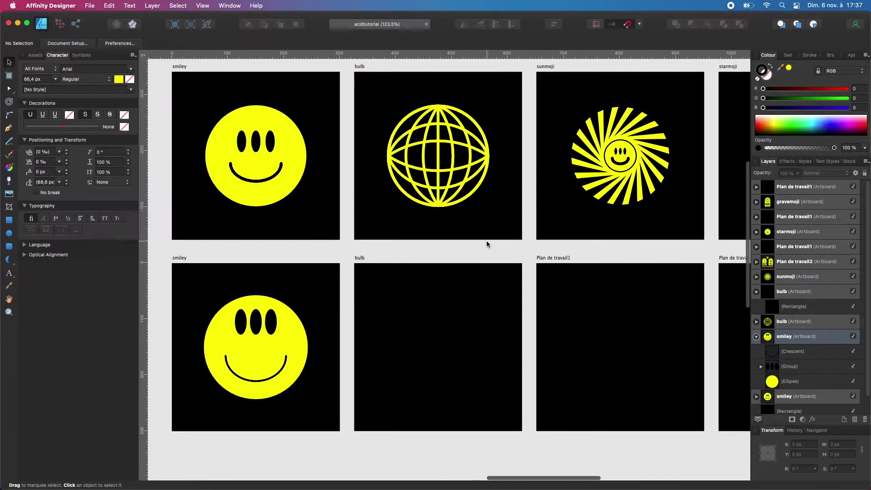
# Draw a circle about 190 px wide, centred on the empty bulb artboard, with a yellow stroke and no fill.
pyautogui.scroll(4, 454, 305)
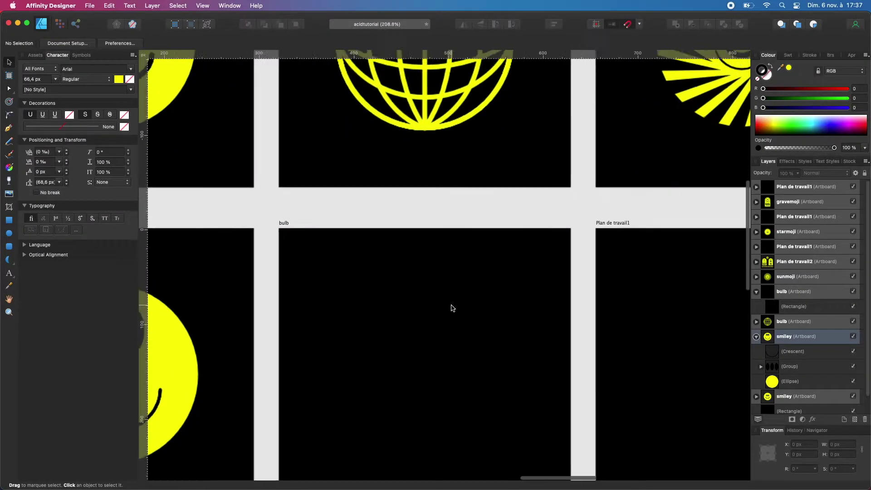
pyautogui.scroll(-2, 453, 307)
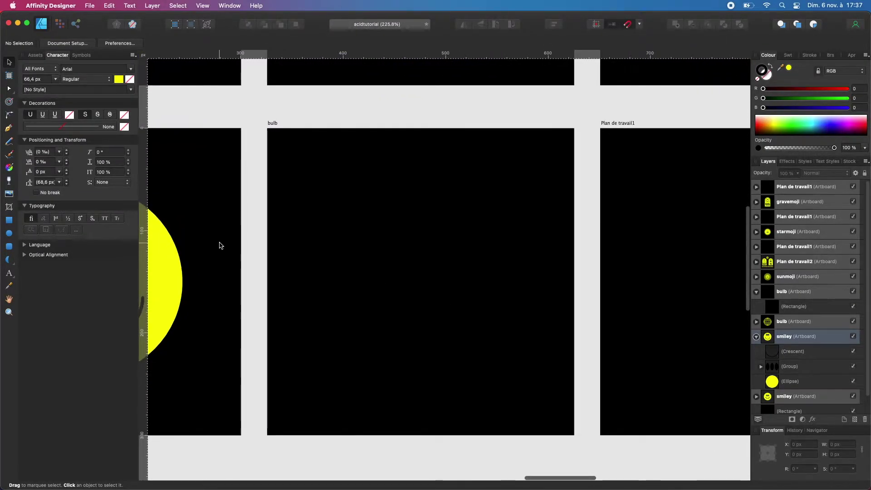
pyautogui.click(10, 234)
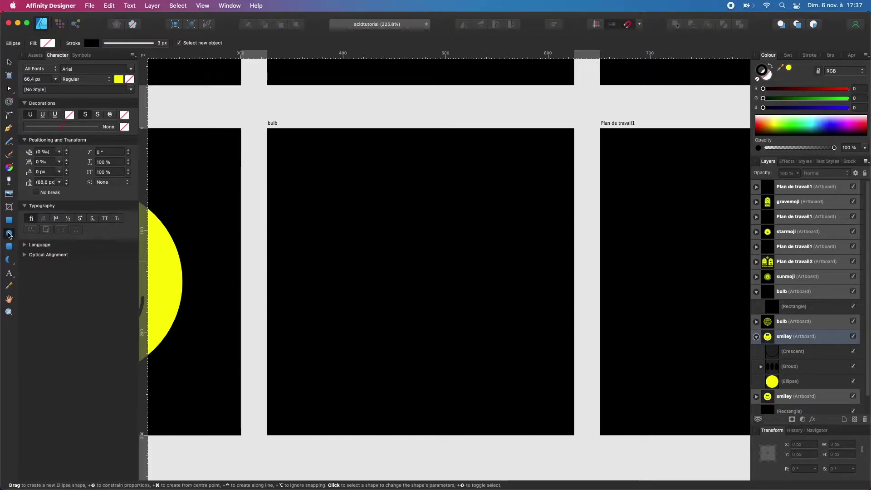
pyautogui.moveTo(340, 187); pyautogui.dragTo(487, 353)
pyautogui.press('v')
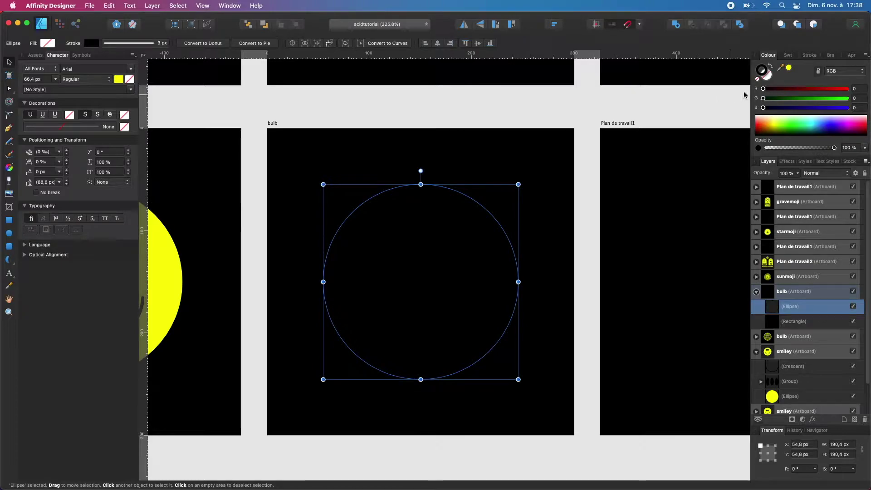
pyautogui.click(790, 68)
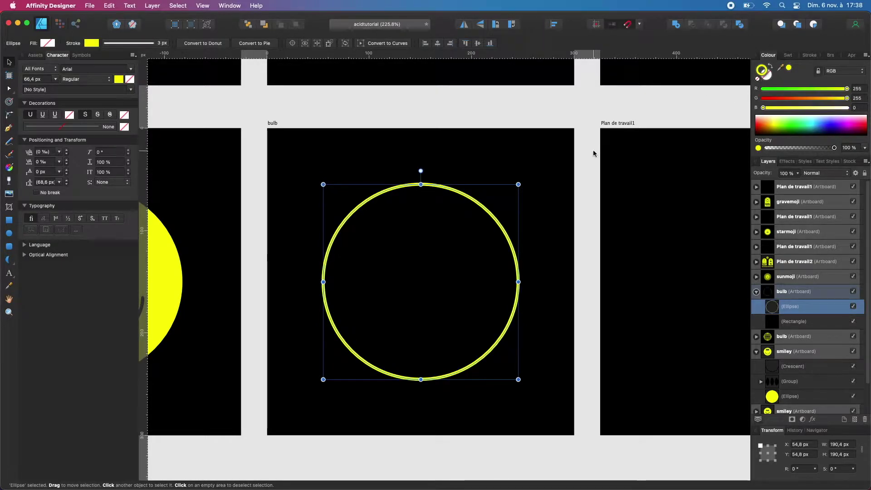
pyautogui.click(589, 167)
# Draw a crescent about 188 px in size over the circle and align its outer curve with the circle's left half.
pyautogui.scroll(7, 417, 187)
pyautogui.scroll(4, 412, 102)
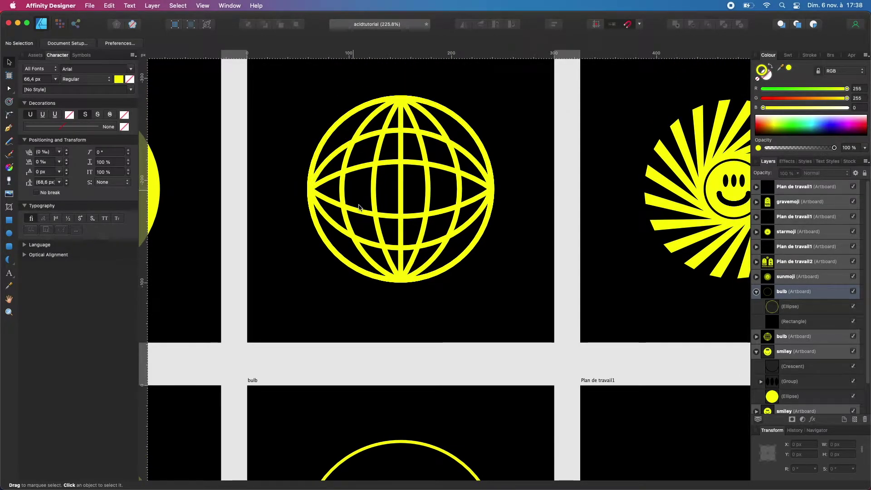
pyautogui.scroll(-8, 397, 312)
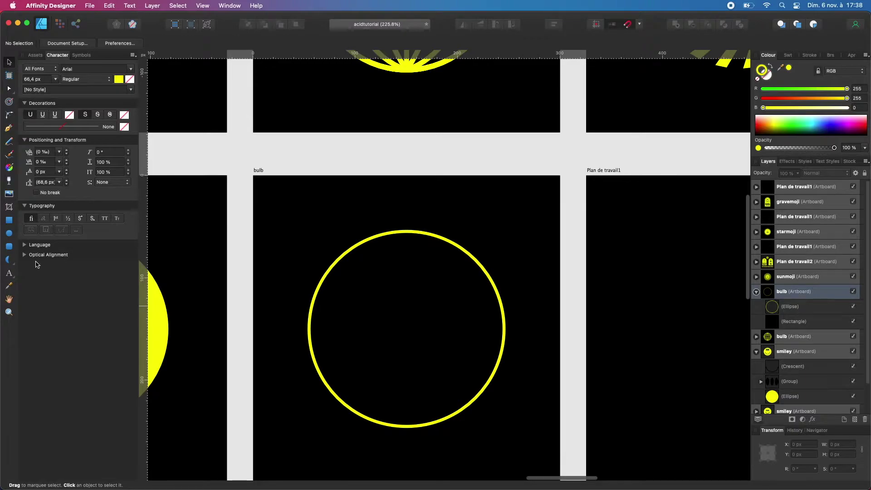
pyautogui.click(8, 260)
pyautogui.moveTo(408, 233)
pyautogui.mouseDown()
pyautogui.moveTo(401, 458)
pyautogui.moveTo(381, 465)
pyautogui.moveTo(380, 450)
pyautogui.mouseUp()
pyautogui.press('v')
pyautogui.moveTo(288, 233); pyautogui.dragTo(408, 235)
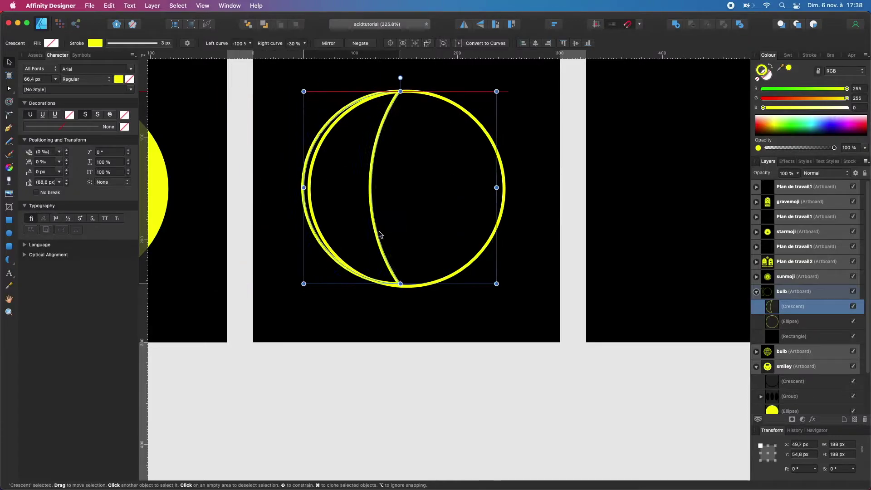
pyautogui.click(461, 366)
pyautogui.scroll(3, 408, 109)
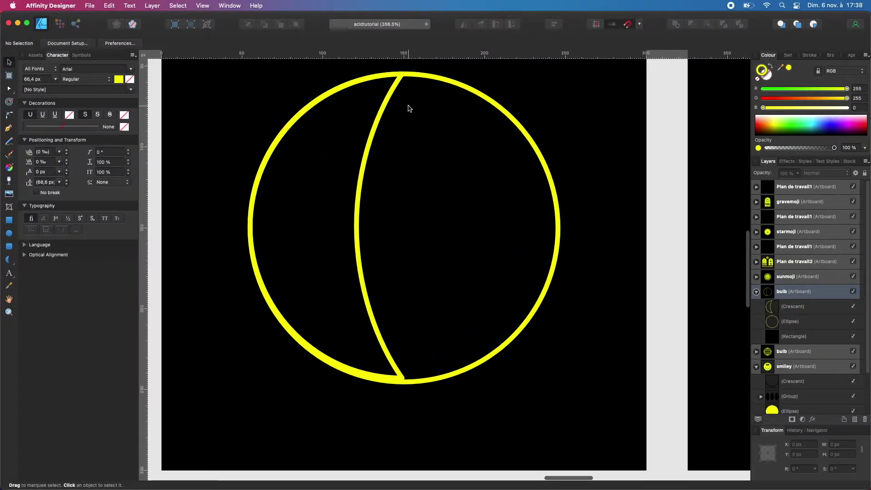
# Reshape the crescent's inner curve to -75 % so it bows closer to the circle's left edge.
pyautogui.click(357, 225)
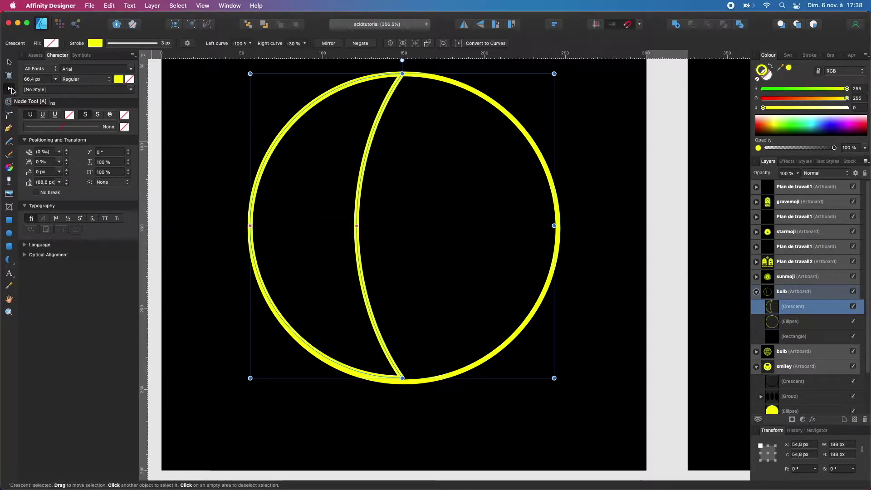
pyautogui.moveTo(358, 226); pyautogui.dragTo(287, 221)
pyautogui.press('v')
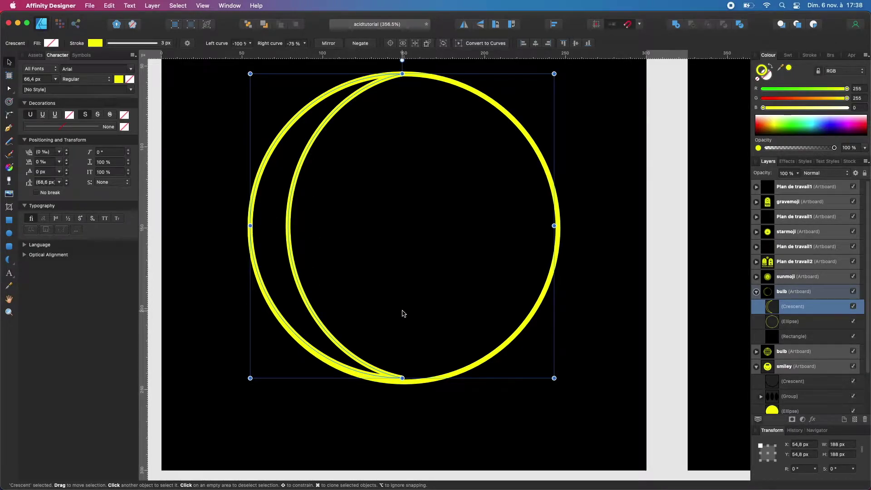
# Duplicate the crescent in place and set the copy's inner curve to -48 % to form a second, evenly spaced meridian.
pyautogui.press('super+j')
pyautogui.press('a')
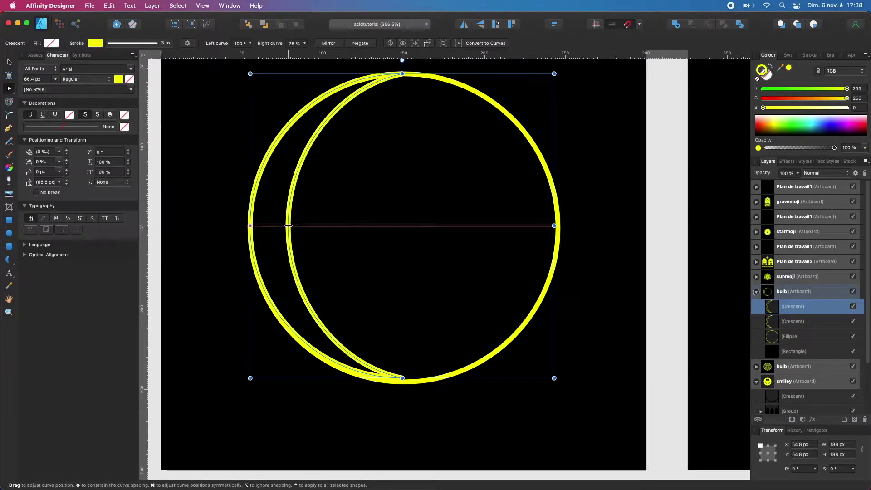
pyautogui.moveTo(289, 226); pyautogui.dragTo(333, 228)
pyautogui.scroll(3, 295, 210)
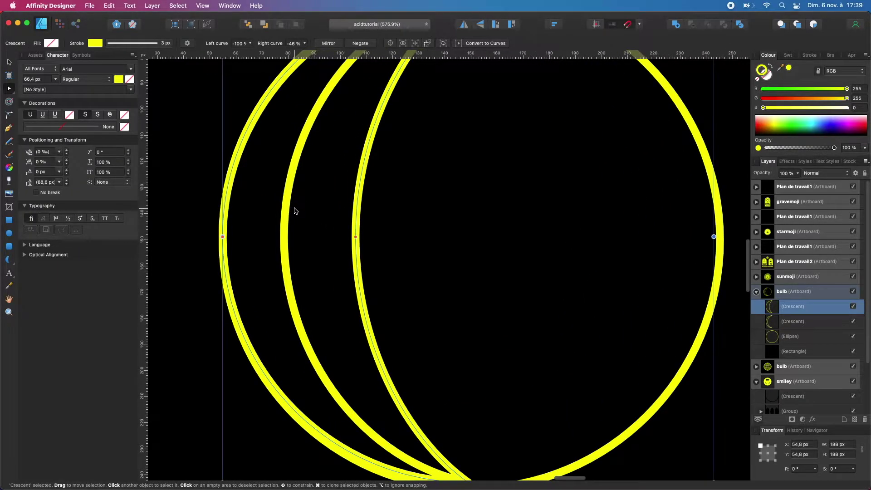
pyautogui.moveTo(355, 236); pyautogui.dragTo(349, 236)
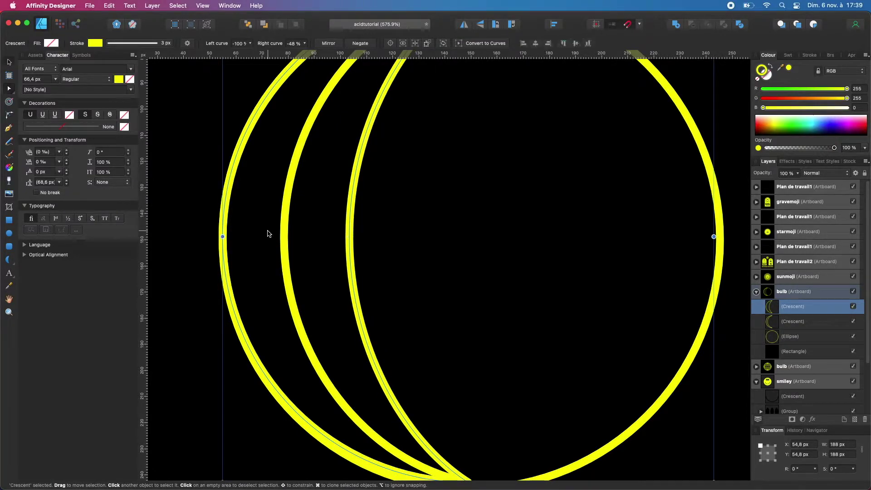
# Duplicate the crescent with the -48 % inner curve in place.
pyautogui.click(285, 227)
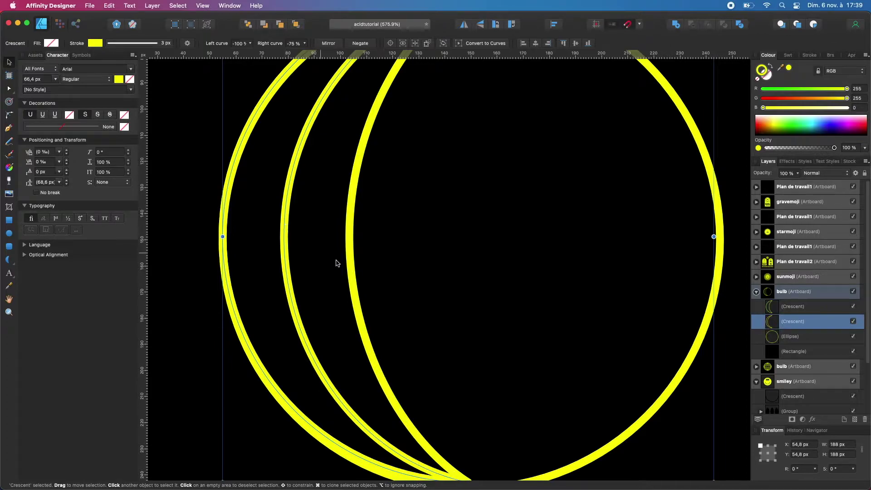
pyautogui.scroll(-5, 347, 267)
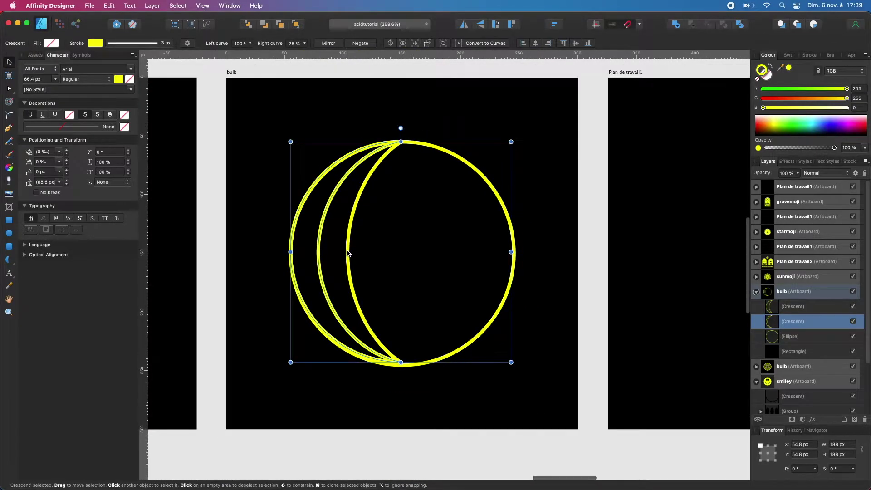
pyautogui.click(348, 254)
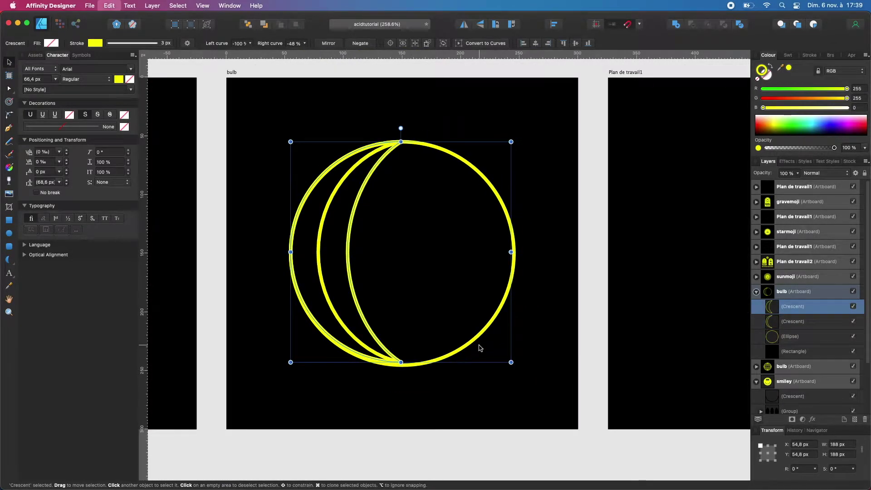
pyautogui.press('super+j')
pyautogui.scroll(5, 340, 251)
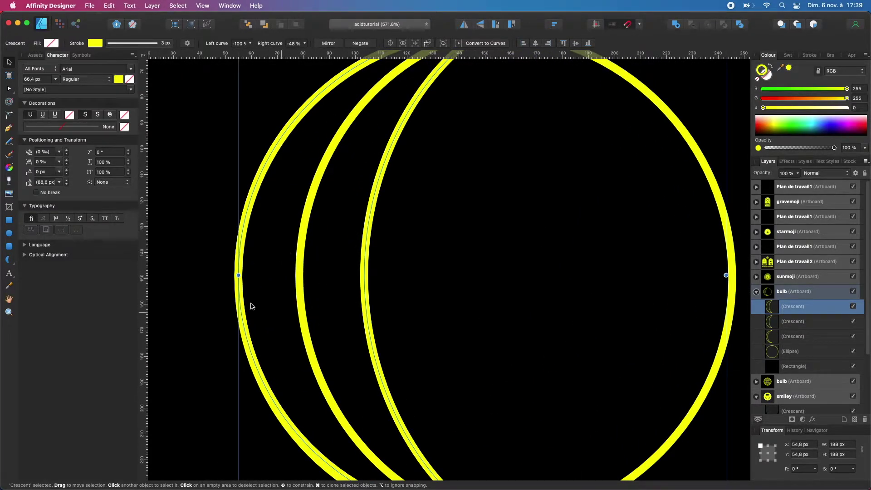
pyautogui.press('super+0')
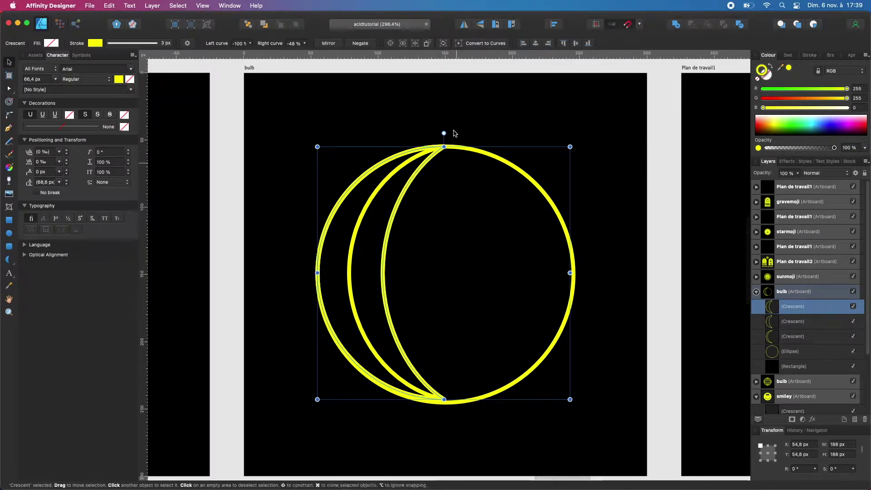
pyautogui.moveTo(444, 133)
pyautogui.mouseDown()
pyautogui.moveTo(378, 149)
pyautogui.moveTo(445, 134)
pyautogui.mouseUp()
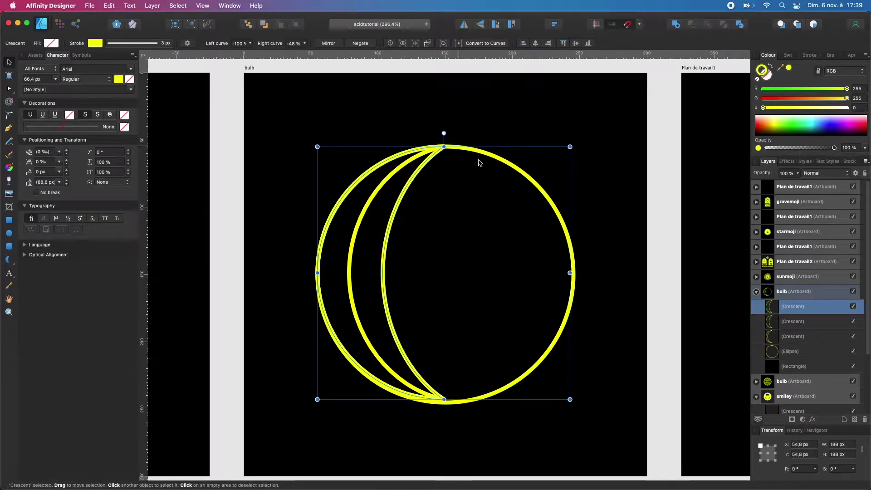
pyautogui.click(660, 245)
pyautogui.press('super+z')
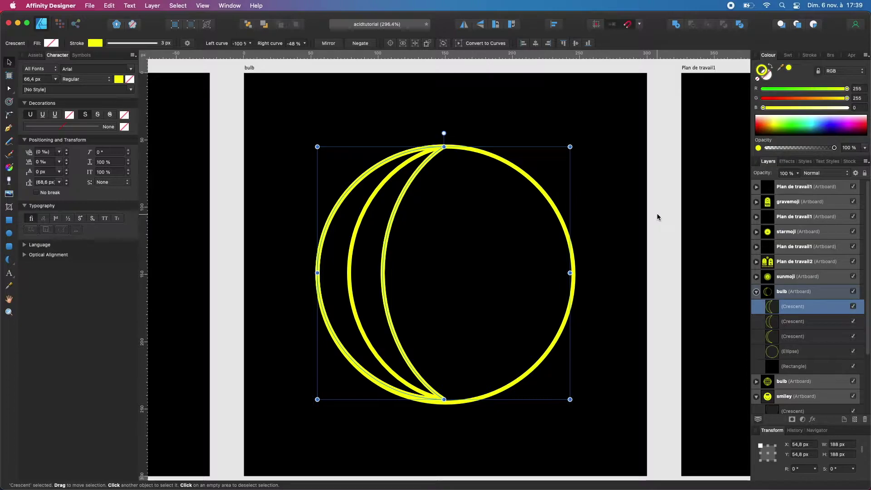
# Duplicate the -75 % and -48 % crescents together, rotate the copies 180° and align them with the circle's right half.
pyautogui.click(390, 242)
pyautogui.click(386, 246)
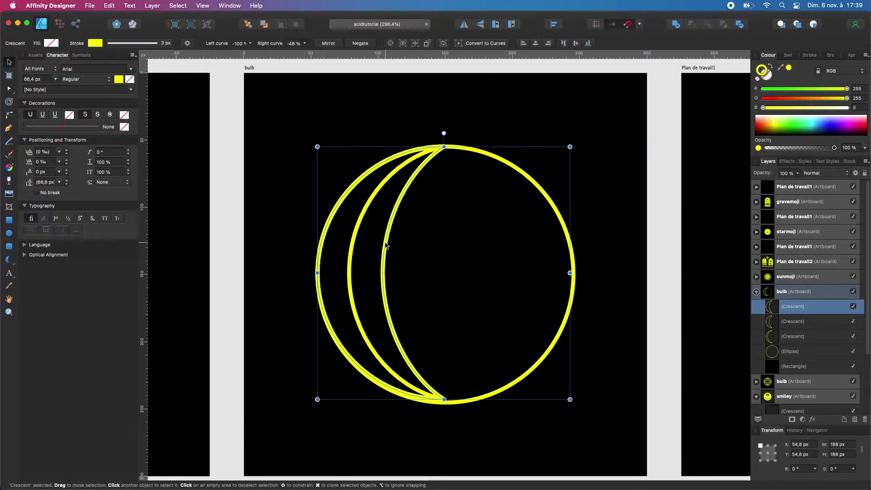
pyautogui.click(353, 246)
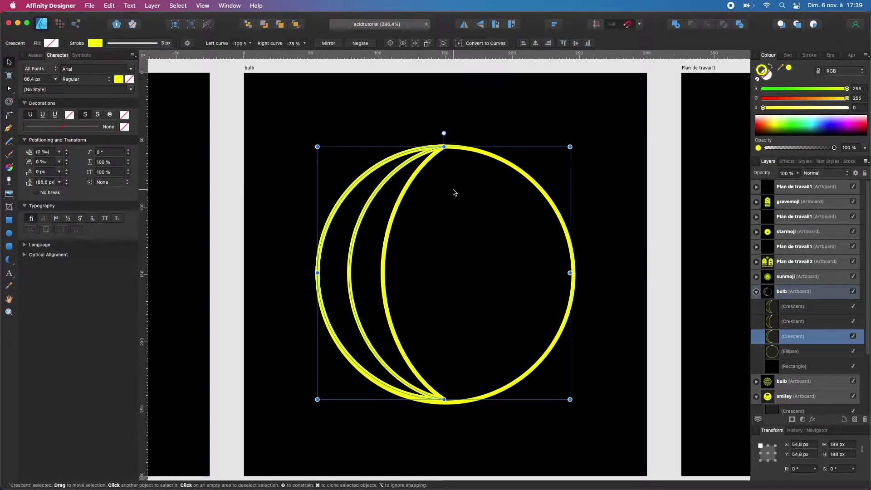
pyautogui.keyDown('shift'); pyautogui.click(386, 248); pyautogui.keyUp('shift')
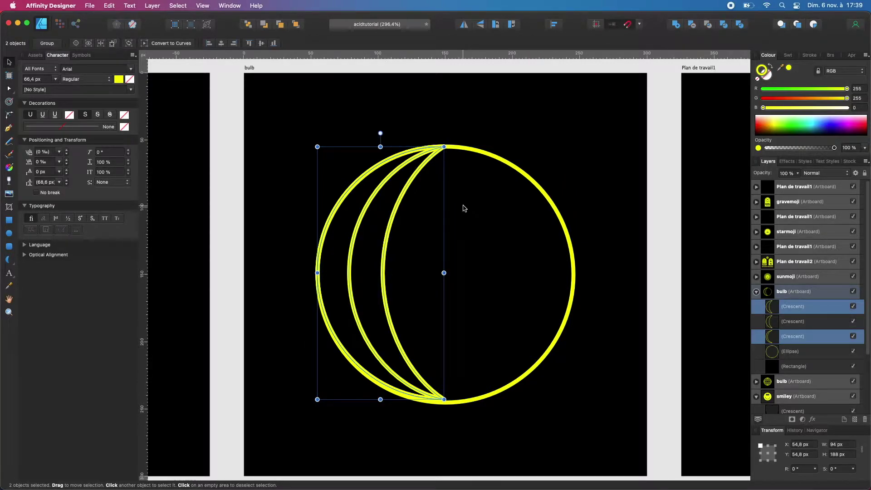
pyautogui.press('super+j')
pyautogui.moveTo(368, 137); pyautogui.dragTo(382, 414)
pyautogui.moveTo(445, 258); pyautogui.dragTo(572, 259)
pyautogui.click(669, 261)
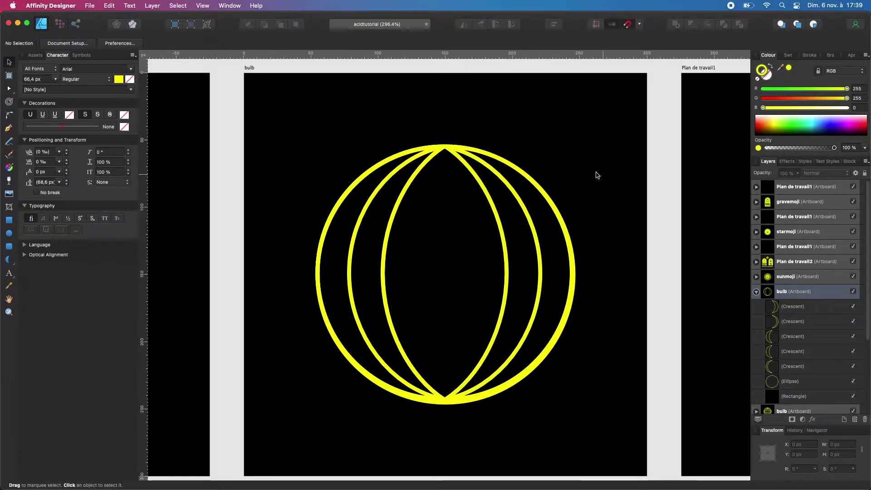
# Duplicate the four crescents that form the meridians and rotate the copies 90° to create the globe's horizontal curves.
pyautogui.click(537, 242)
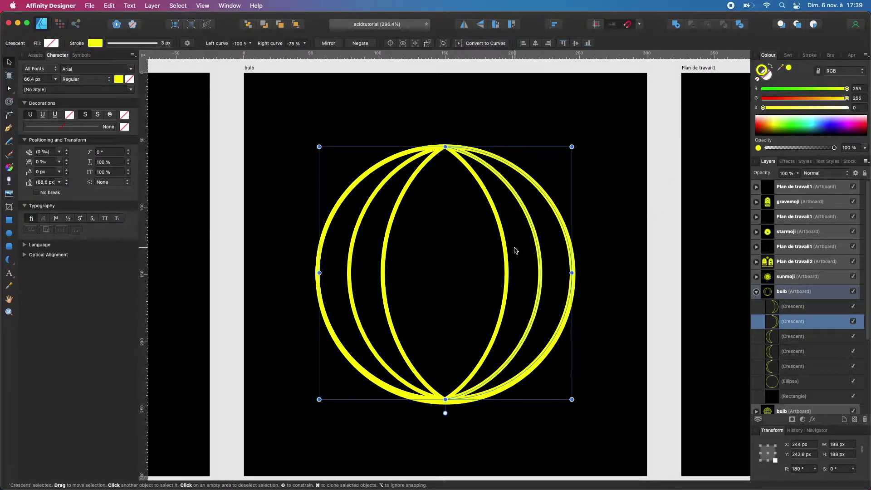
pyautogui.keyDown('shift'); pyautogui.click(508, 254); pyautogui.keyUp('shift')
pyautogui.keyDown('shift'); pyautogui.click(385, 257); pyautogui.keyUp('shift')
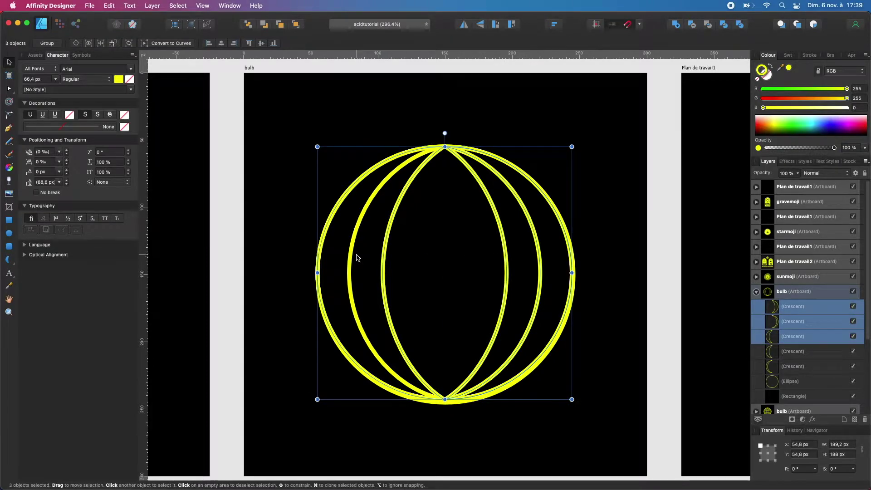
pyautogui.keyDown('shift'); pyautogui.click(351, 257); pyautogui.keyUp('shift')
pyautogui.press('super+j')
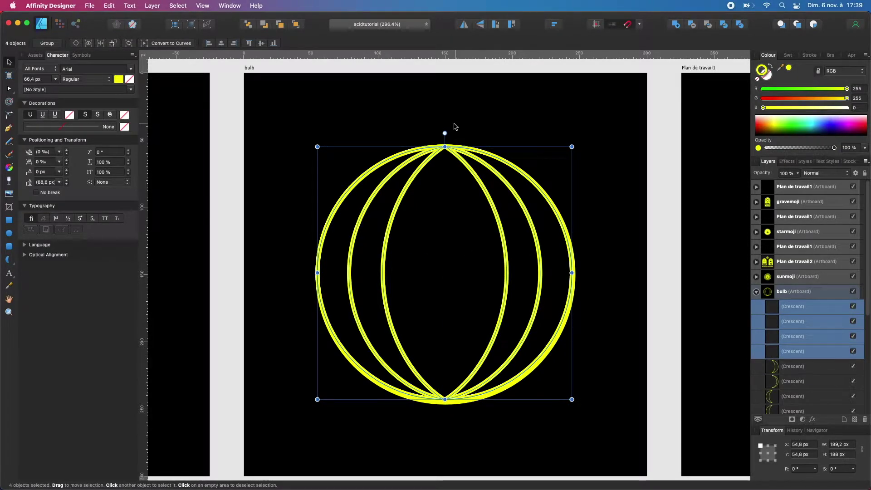
pyautogui.moveTo(445, 133); pyautogui.dragTo(289, 258)
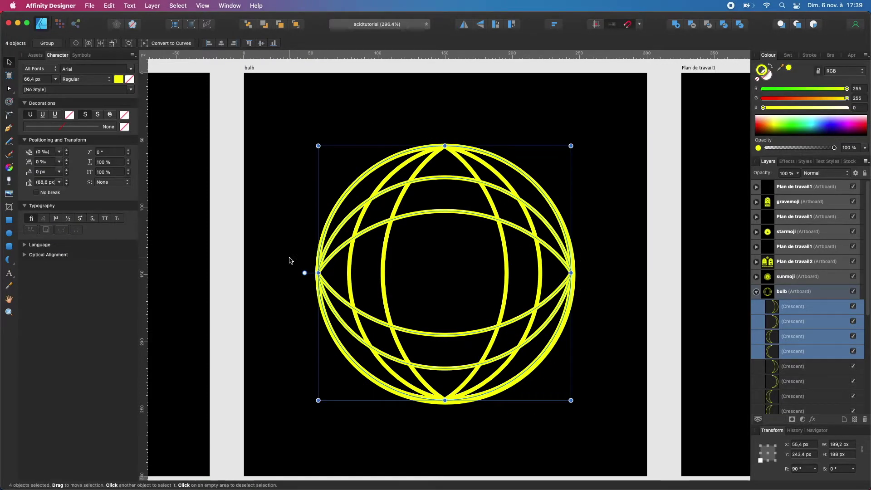
pyautogui.click(657, 249)
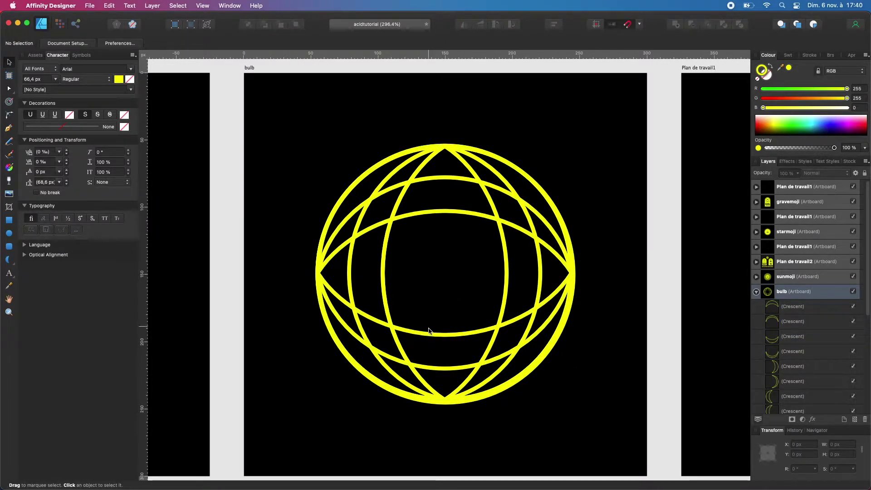
# Draw a straight vertical line through the globe's centre from its top point to its bottom point with the Pen tool.
pyautogui.press('p')
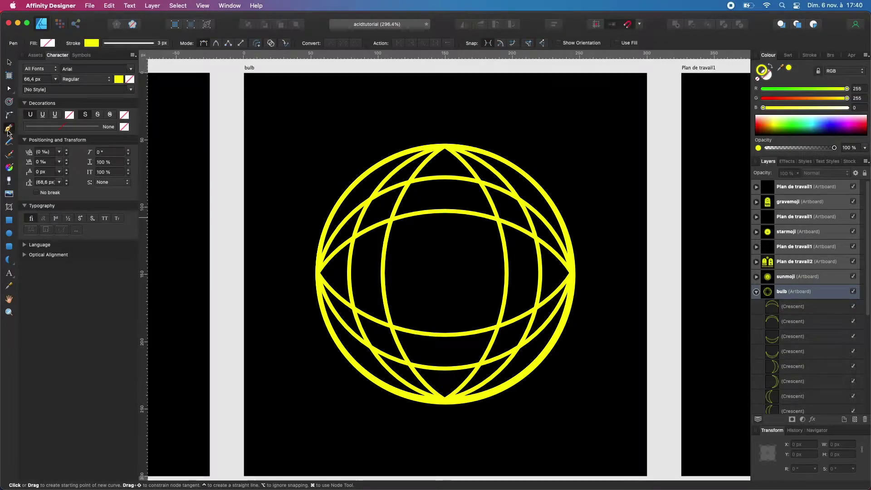
pyautogui.click(446, 146)
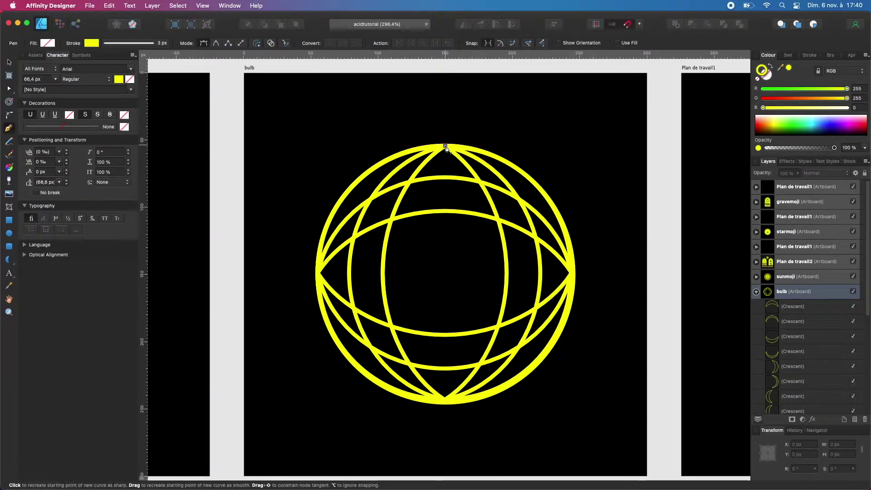
pyautogui.click(445, 401)
pyautogui.press('v')
pyautogui.press('Escape')
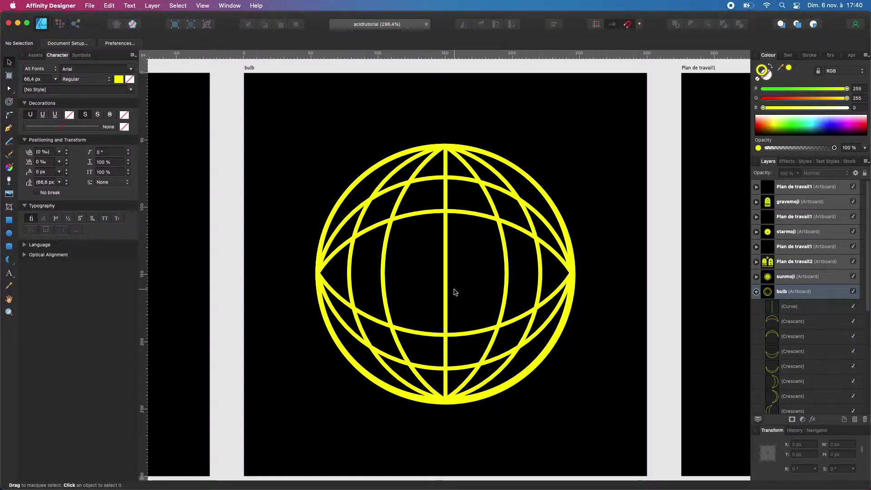
pyautogui.scroll(-5, 443, 227)
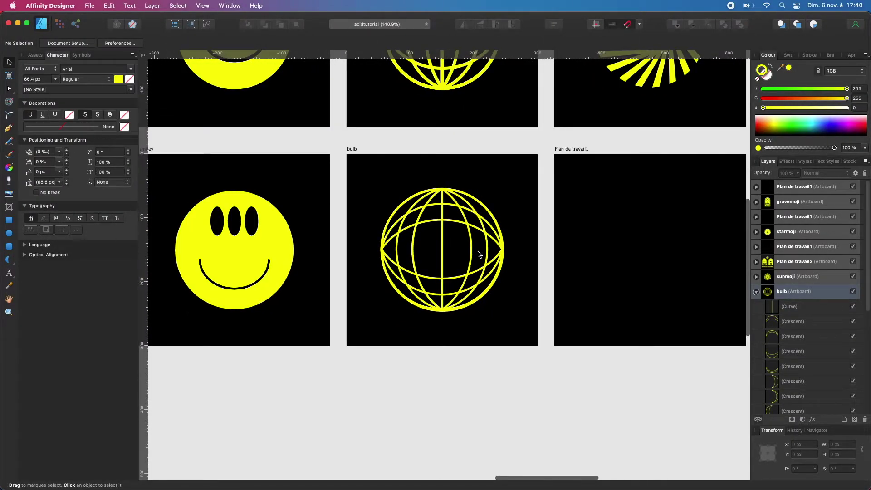
pyautogui.scroll(-2, 479, 255)
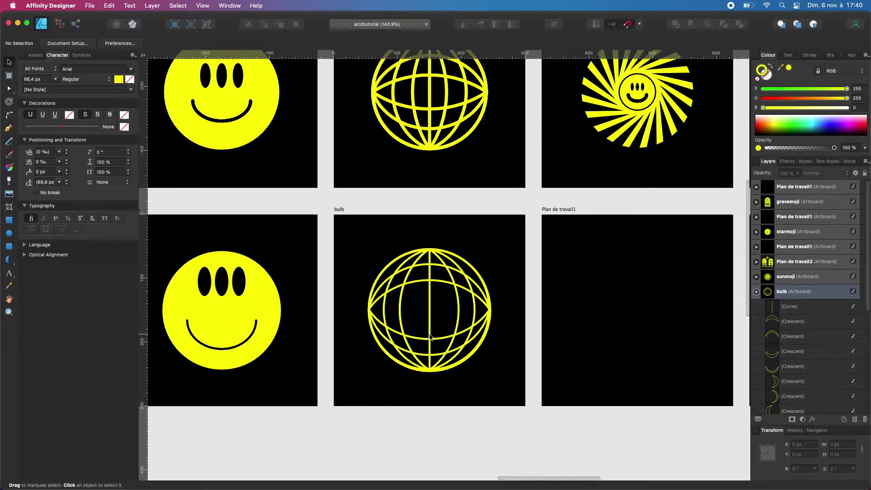
# Examine the wireframe globe and the swirled rays of the sun on the sunmoji artboard.
pyautogui.scroll(5, 443, 306)
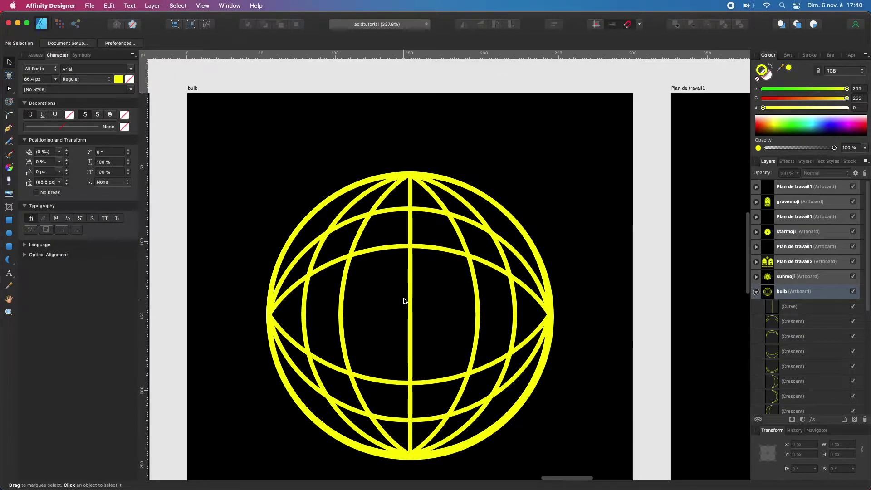
pyautogui.scroll(-2, 370, 275)
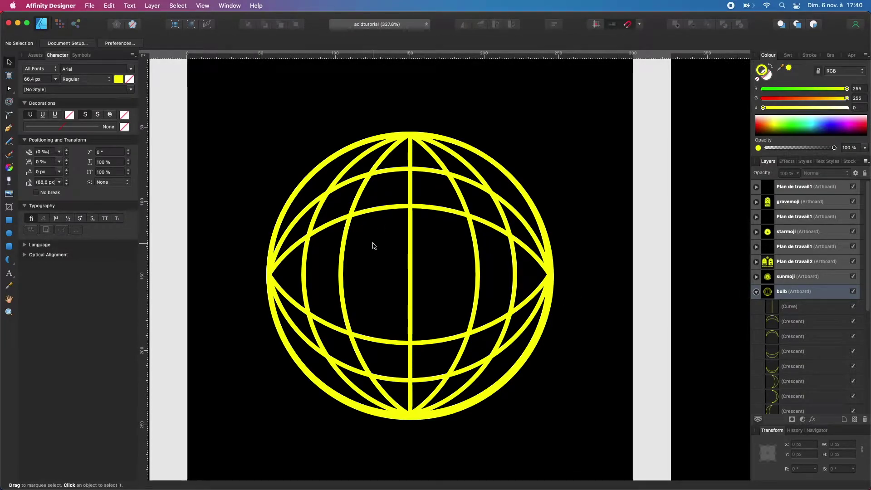
pyautogui.scroll(-3, 445, 298)
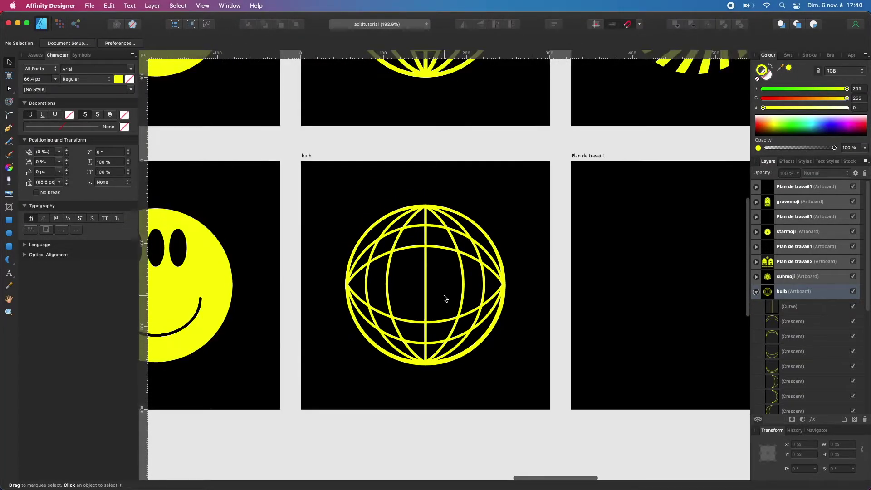
pyautogui.scroll(-5, 558, 270)
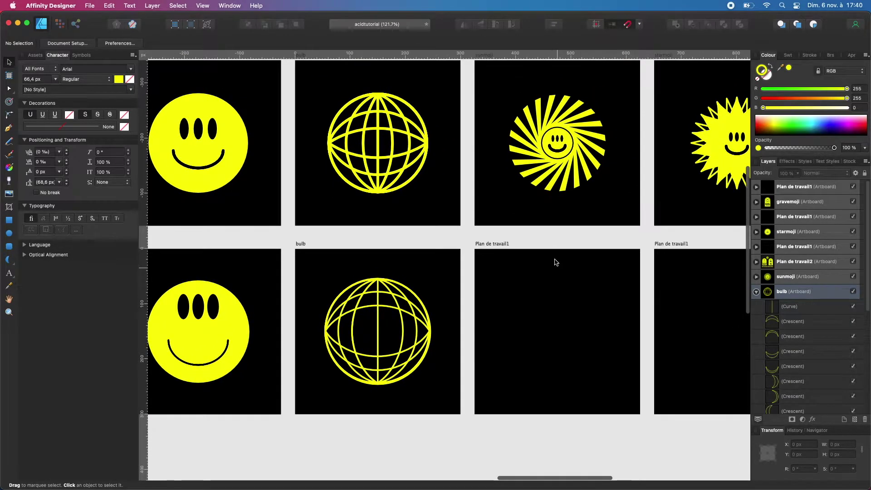
pyautogui.scroll(1, 565, 146)
pyautogui.hscroll(2, 565, 146)
pyautogui.scroll(6, 499, 202)
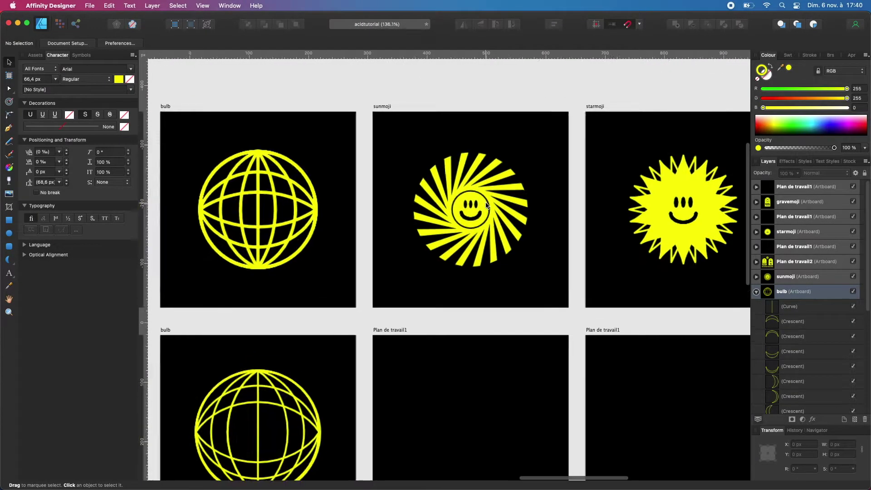
pyautogui.scroll(1, 487, 205)
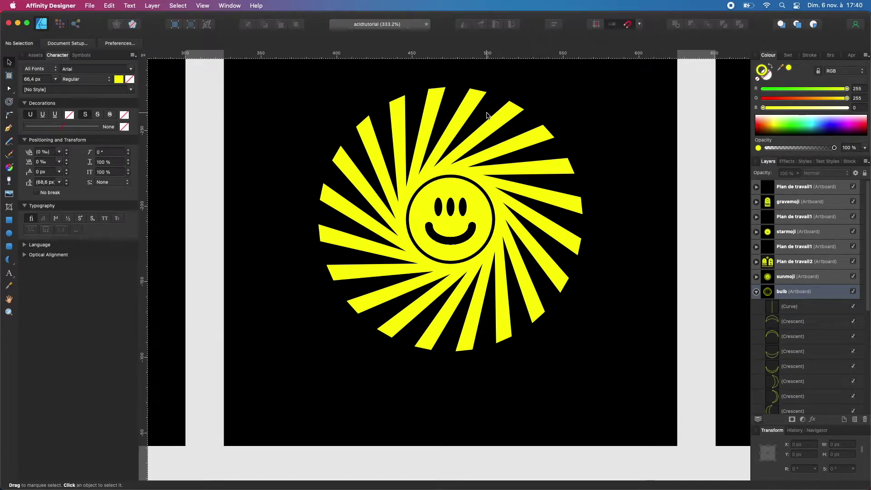
pyautogui.press('p')
pyautogui.press('Escape')
pyautogui.press('v')
pyautogui.click(507, 118)
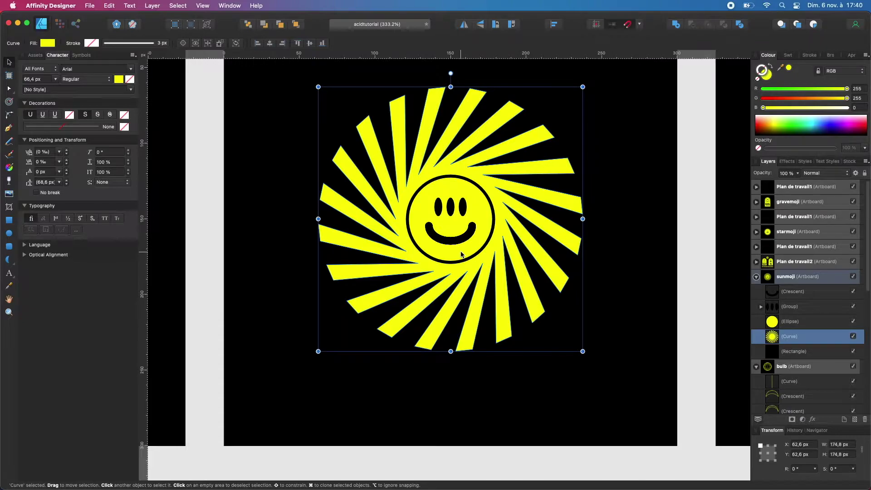
# Draw a square star about 185.5 px wide on the empty artboard below sunmoji and move it to the artboard's middle.
pyautogui.scroll(-5, 477, 279)
pyautogui.scroll(-3, 477, 278)
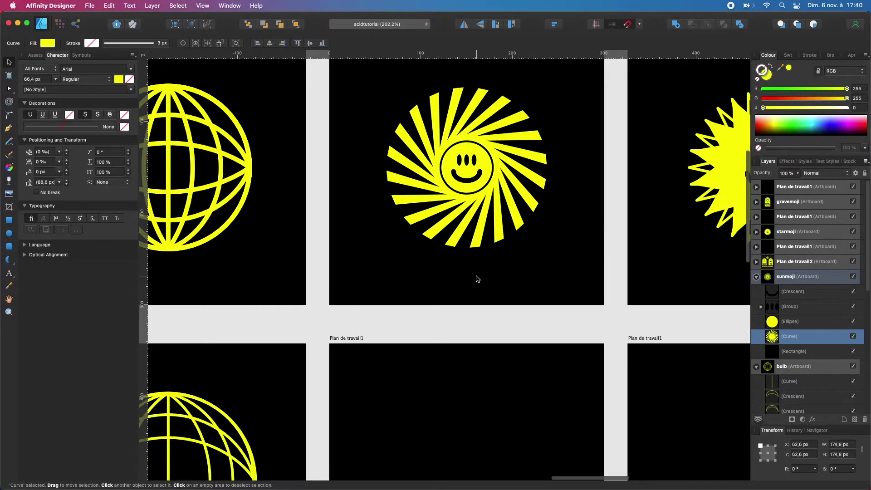
pyautogui.scroll(-3, 476, 279)
pyautogui.scroll(-2, 476, 279)
pyautogui.scroll(-3, 477, 279)
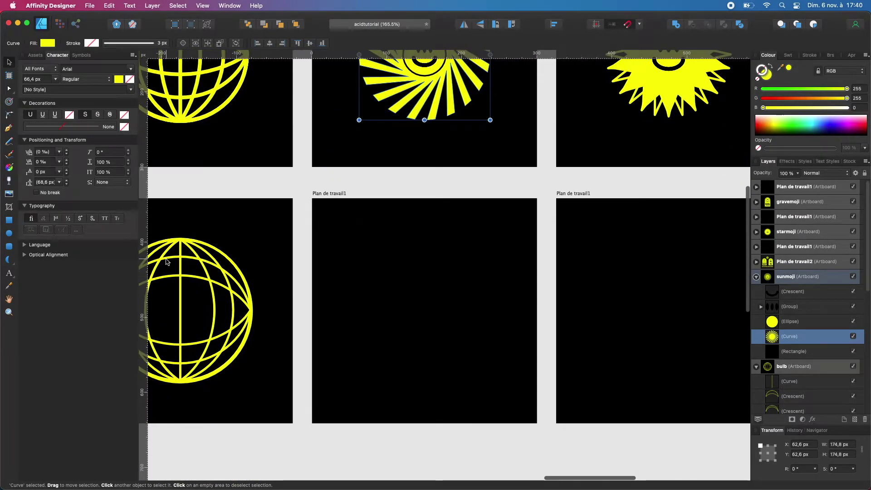
pyautogui.click(9, 262)
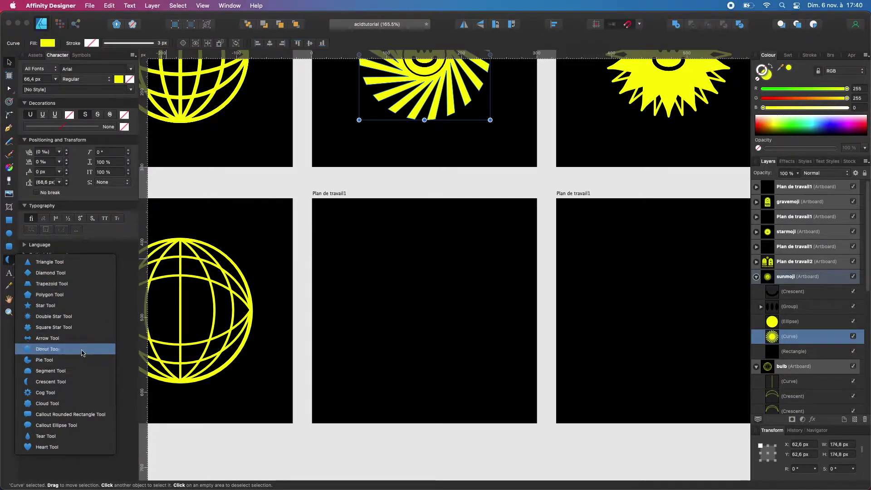
pyautogui.click(80, 329)
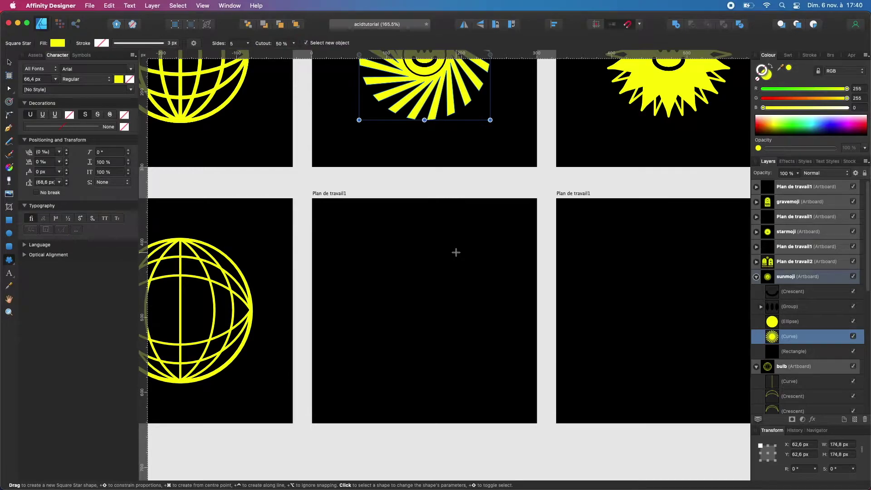
pyautogui.moveTo(360, 245); pyautogui.dragTo(499, 384)
pyautogui.press('v')
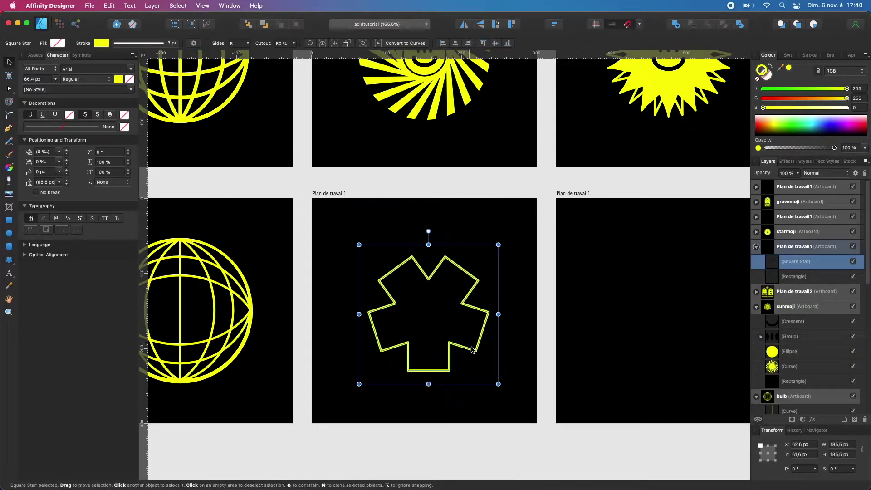
pyautogui.moveTo(473, 349); pyautogui.dragTo(470, 348)
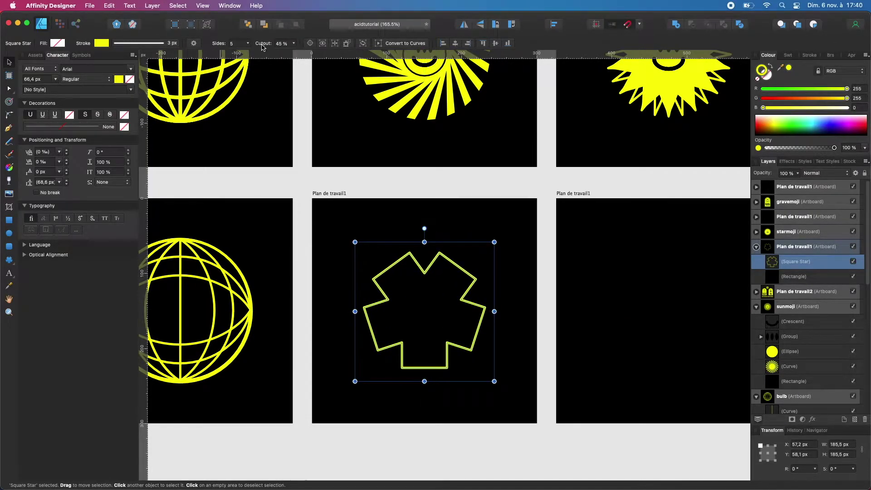
# Set the square star's cutout to 50 % and its number of sides to 15.
pyautogui.moveTo(266, 49); pyautogui.dragTo(237, 54)
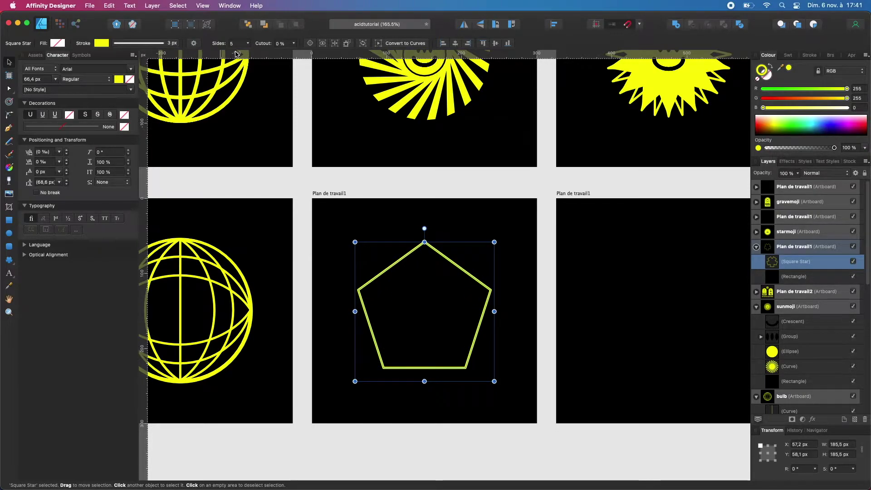
pyautogui.moveTo(237, 53); pyautogui.dragTo(265, 49)
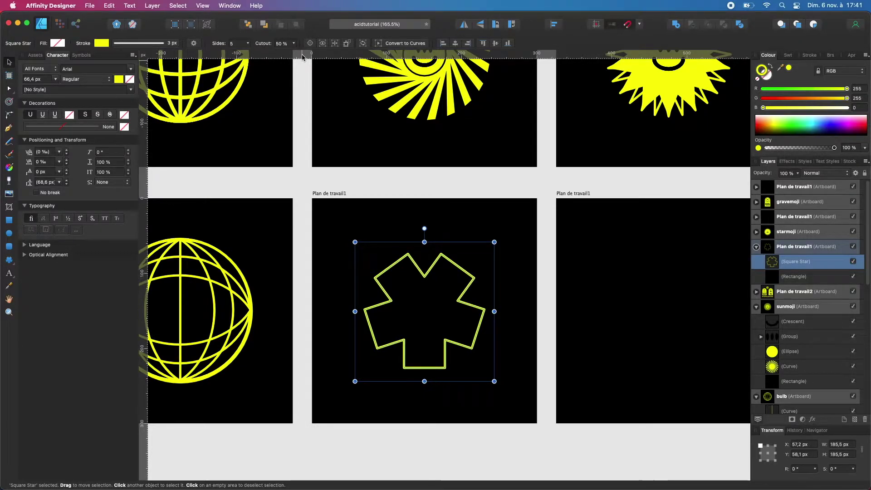
pyautogui.moveTo(221, 48); pyautogui.dragTo(225, 47)
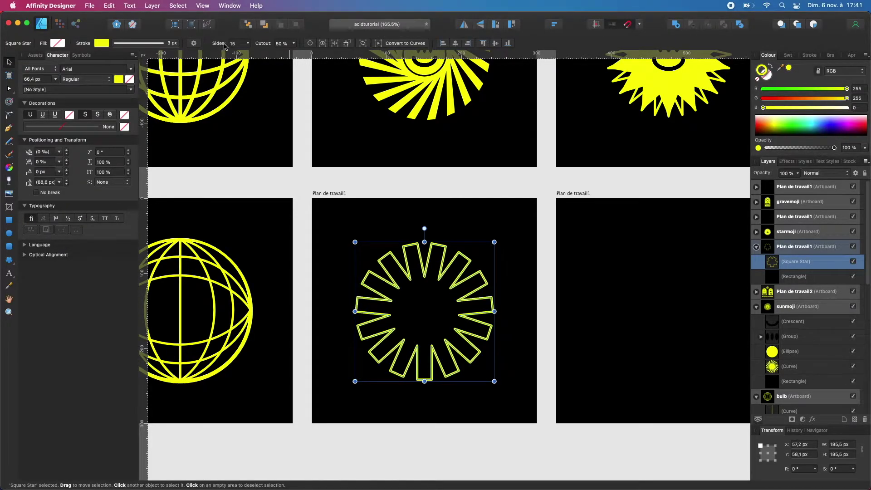
pyautogui.click(548, 274)
pyautogui.click(428, 272)
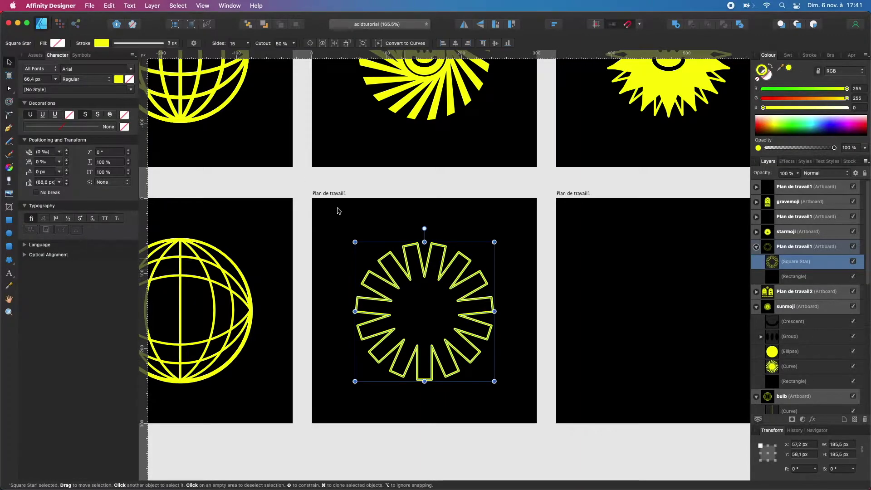
pyautogui.moveTo(225, 47); pyautogui.dragTo(221, 48)
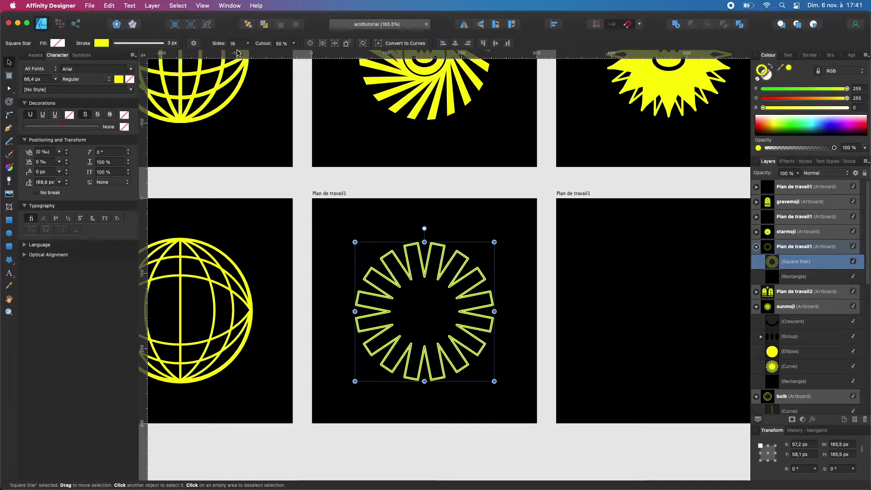
pyautogui.write('15')
pyautogui.press('Return')
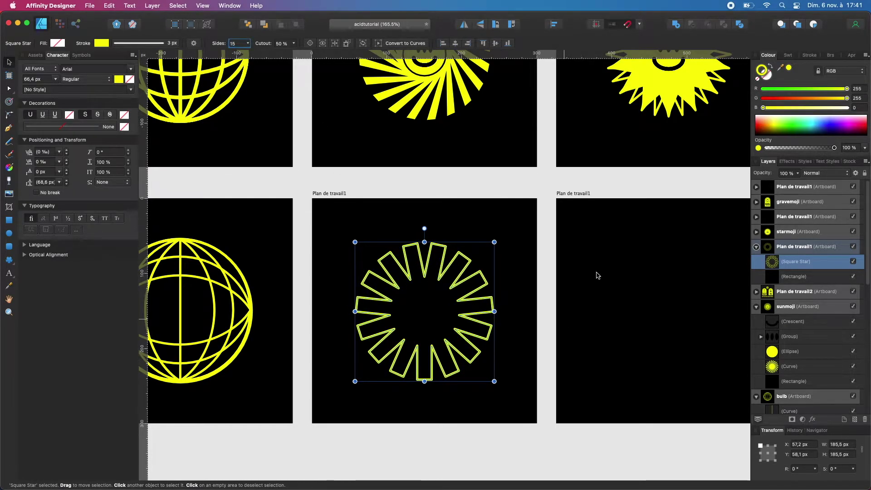
# Remove the square star's stroke and fill it with yellow.
pyautogui.click(760, 79)
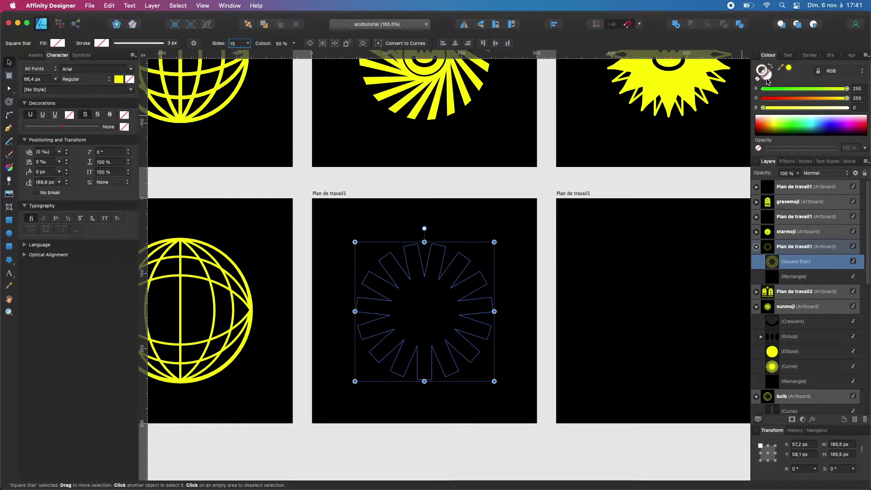
pyautogui.click(790, 68)
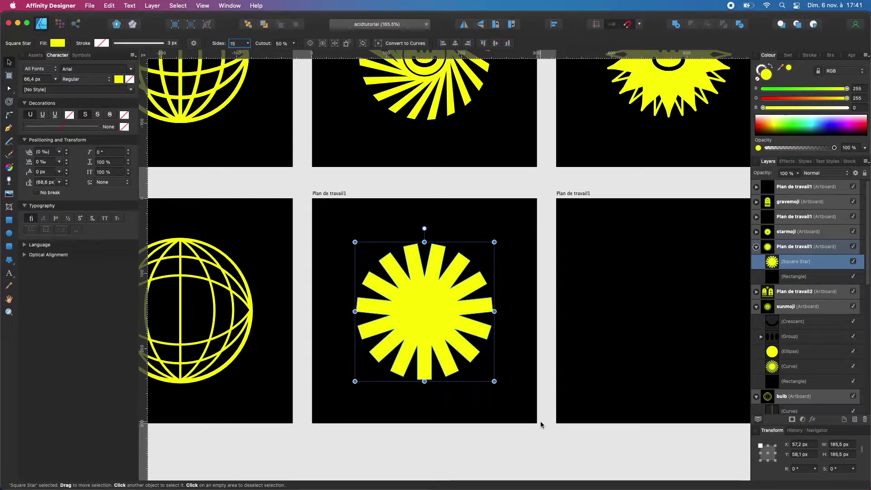
pyautogui.click(545, 380)
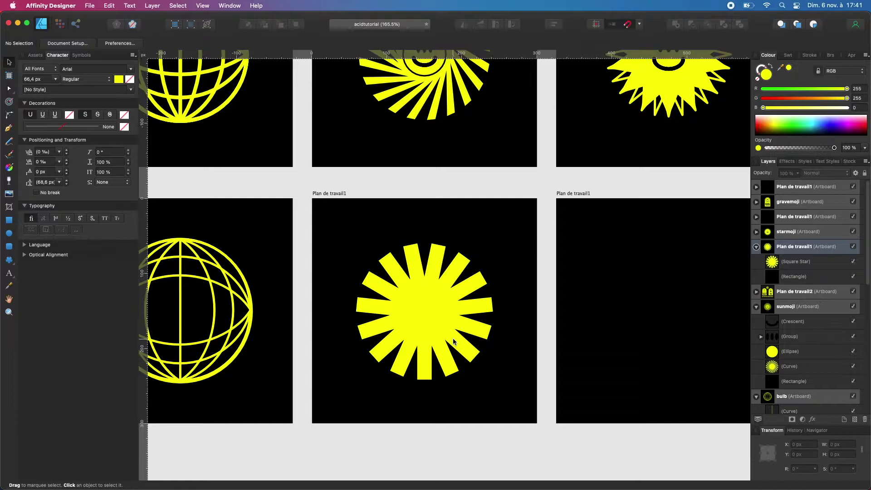
# Convert the yellow square star to curves and show its nodes for editing.
pyautogui.scroll(2, 438, 225)
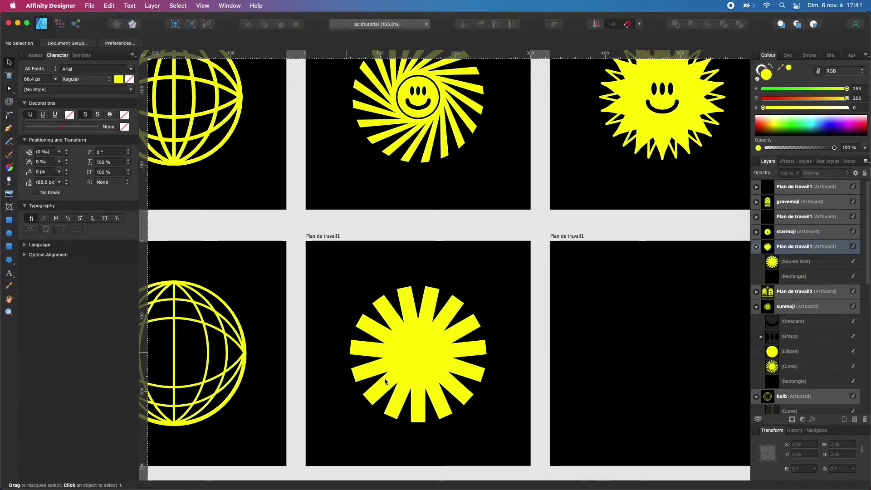
pyautogui.scroll(-2, 437, 329)
pyautogui.click(436, 329)
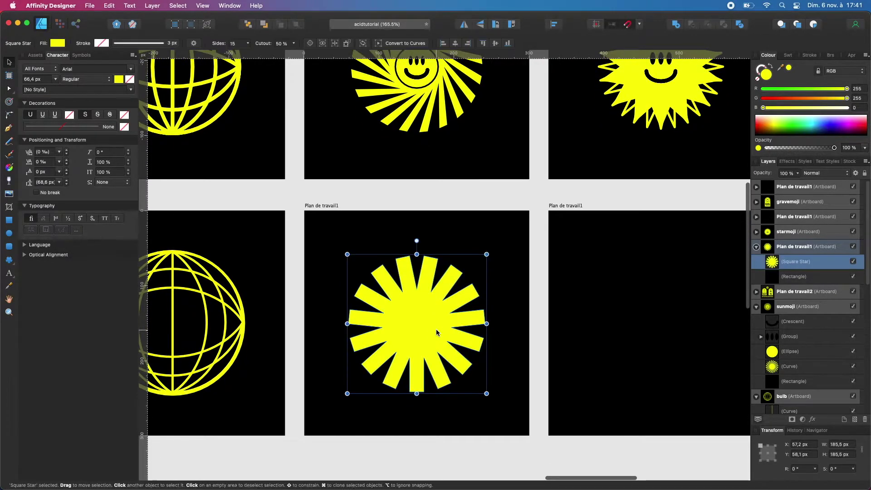
pyautogui.click(9, 92)
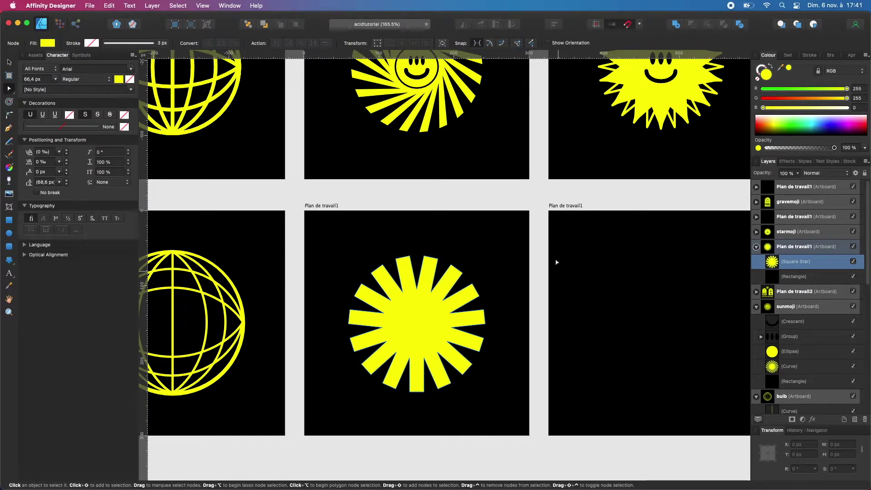
pyautogui.moveTo(534, 235); pyautogui.dragTo(313, 437)
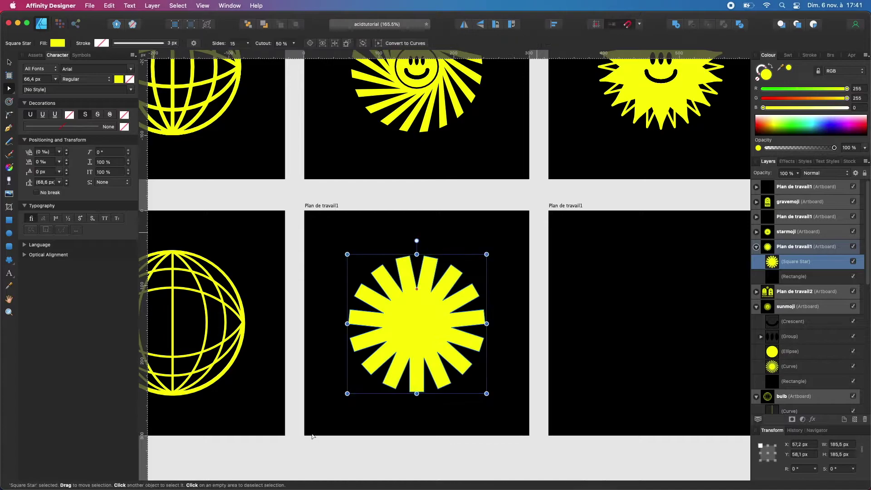
pyautogui.press('v')
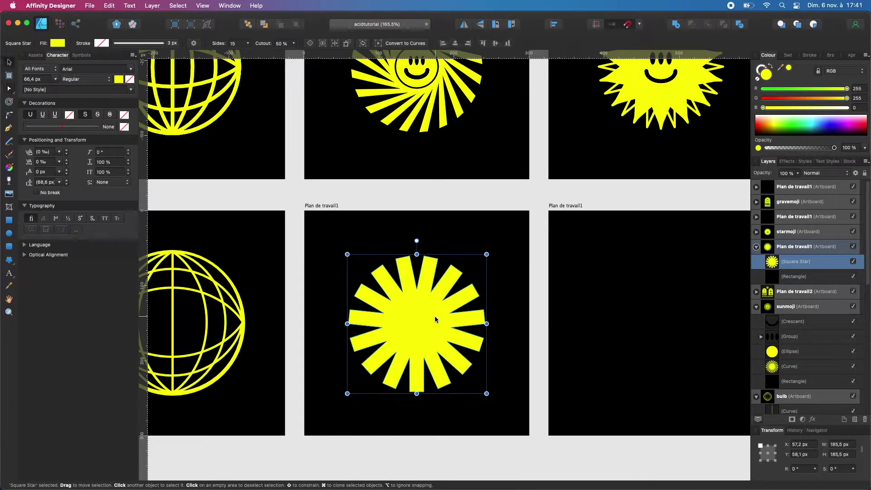
pyautogui.click(409, 44)
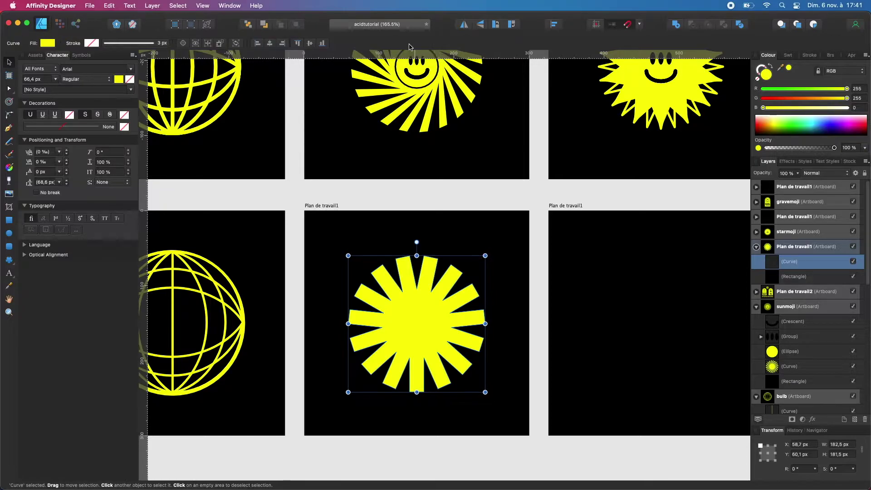
pyautogui.click(541, 295)
pyautogui.click(428, 311)
pyautogui.press('a')
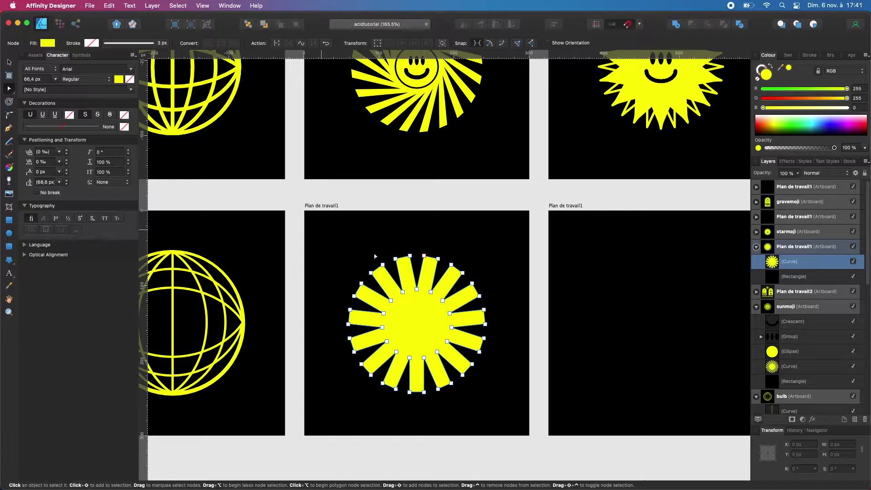
# Try pulling individual nodes of the sun shape outward to deform its upper-right, left and lower-right rays.
pyautogui.scroll(5, 413, 298)
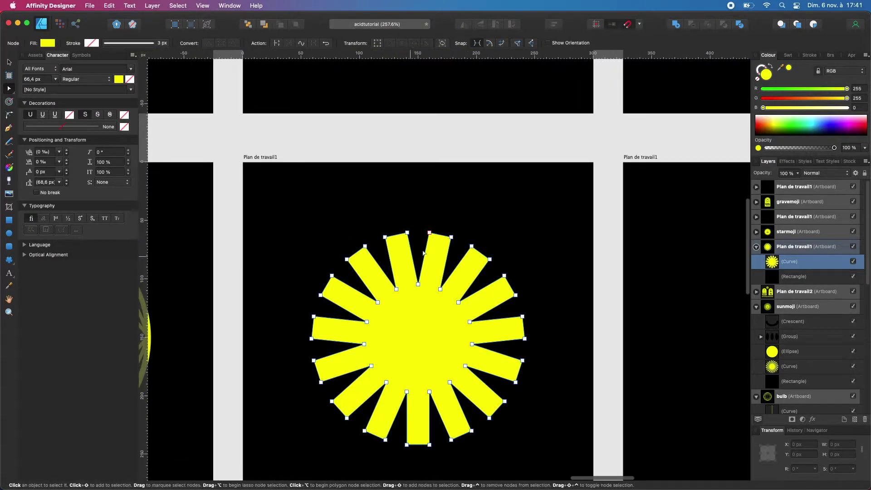
pyautogui.moveTo(441, 289); pyautogui.dragTo(484, 207)
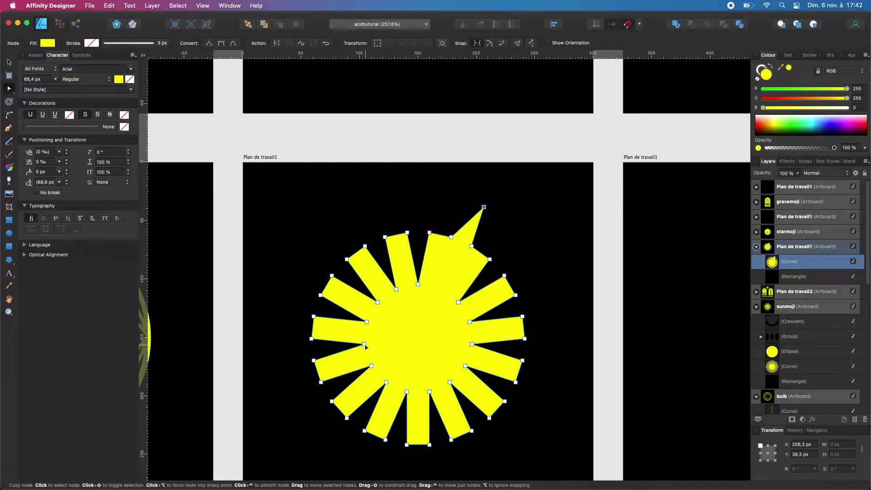
pyautogui.moveTo(364, 344); pyautogui.dragTo(265, 360)
pyautogui.moveTo(311, 339); pyautogui.dragTo(266, 316)
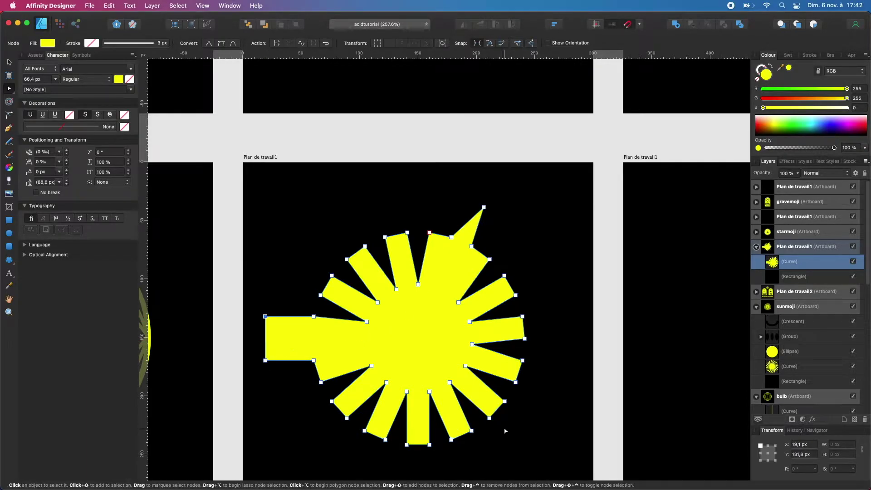
pyautogui.moveTo(489, 417); pyautogui.dragTo(574, 360)
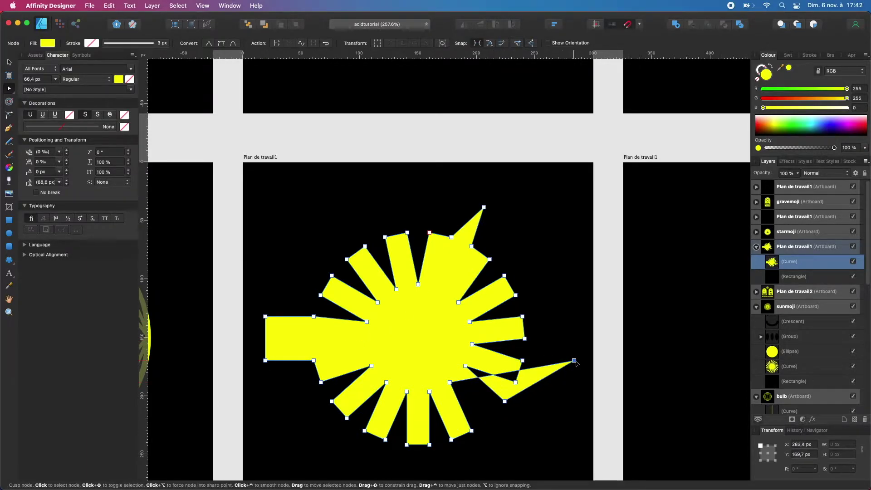
# Undo all the node moves made on the sun shape.
pyautogui.press('super+z')
pyautogui.press('super+z')
pyautogui.press('super+z')
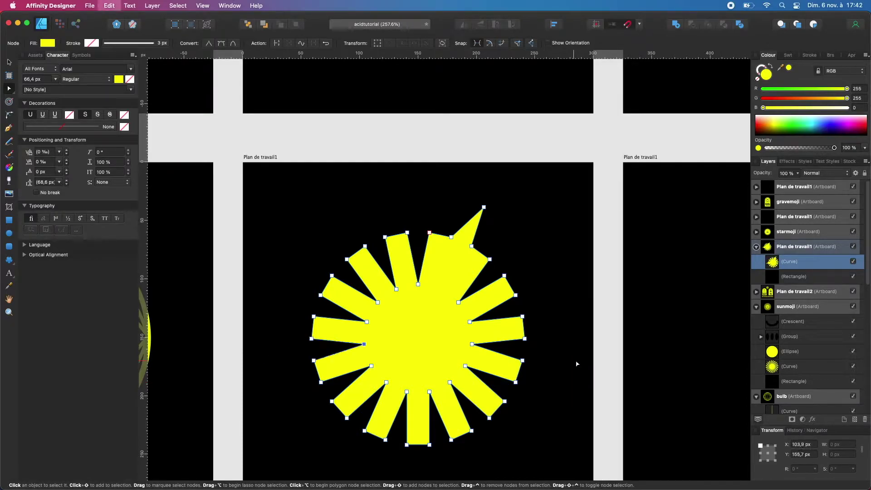
pyautogui.press('super+z')
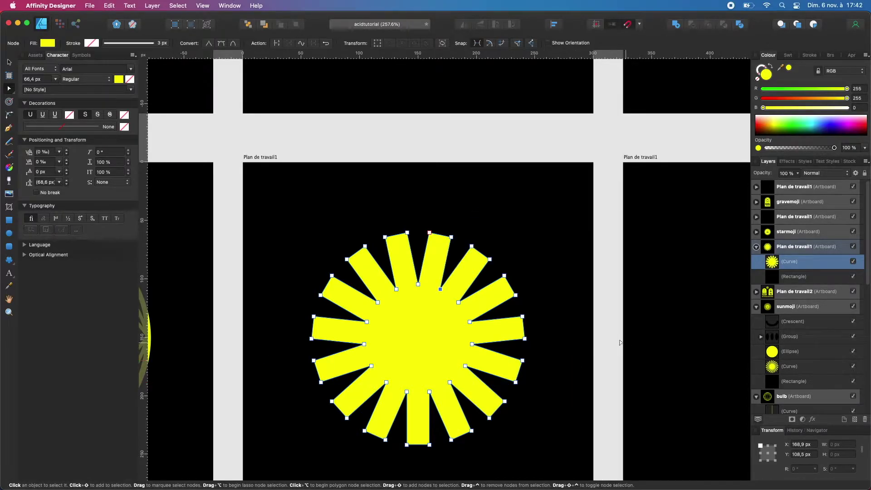
# Select only the outer ray-tip nodes of the yellow sun shape, leaving its inner nodes unselected.
pyautogui.click(606, 331)
pyautogui.scroll(-3, 605, 331)
pyautogui.click(425, 266)
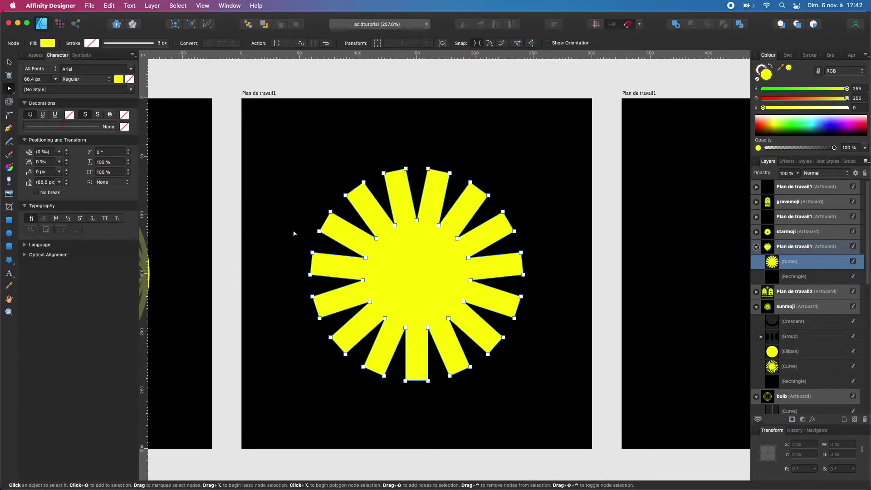
pyautogui.moveTo(606, 156); pyautogui.dragTo(298, 405)
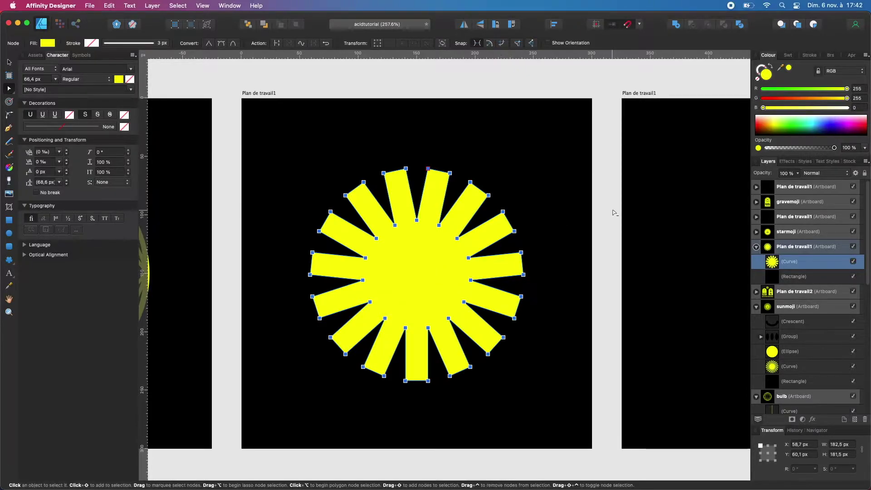
pyautogui.moveTo(497, 321); pyautogui.dragTo(347, 215)
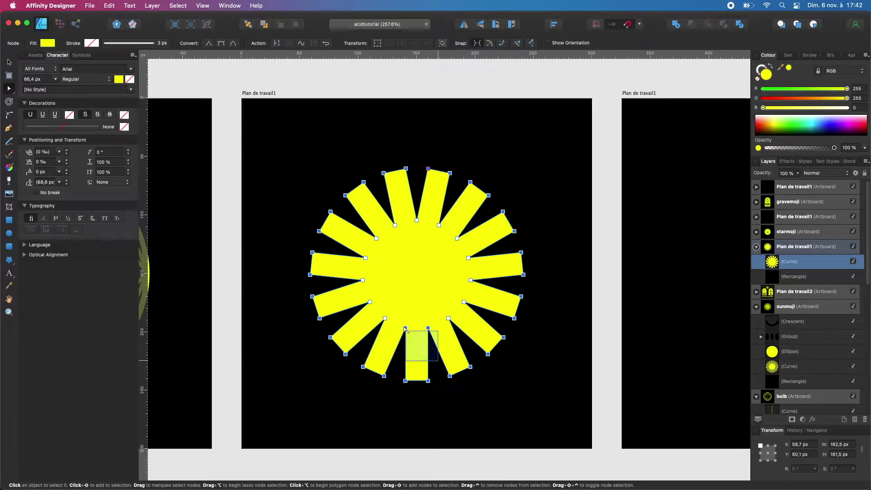
pyautogui.moveTo(405, 329); pyautogui.dragTo(404, 329)
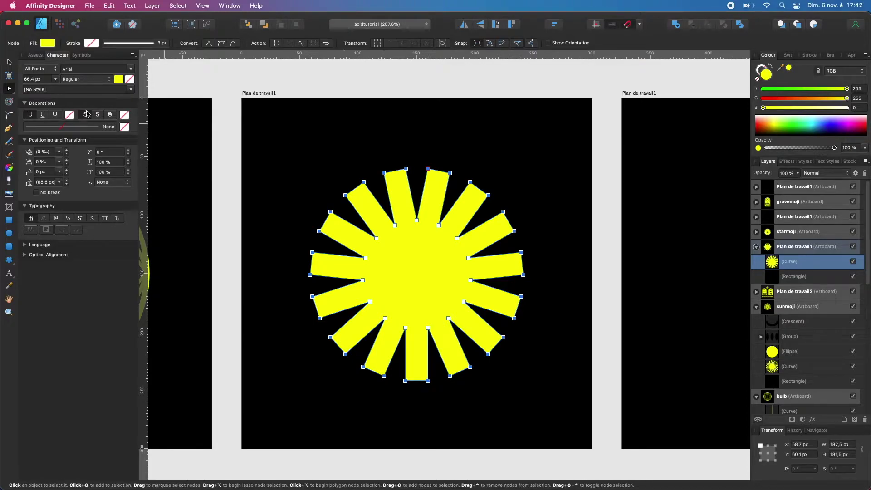
# Try rotating the whole sun shape slightly counter-clockwise and reset its rotation.
pyautogui.click(9, 62)
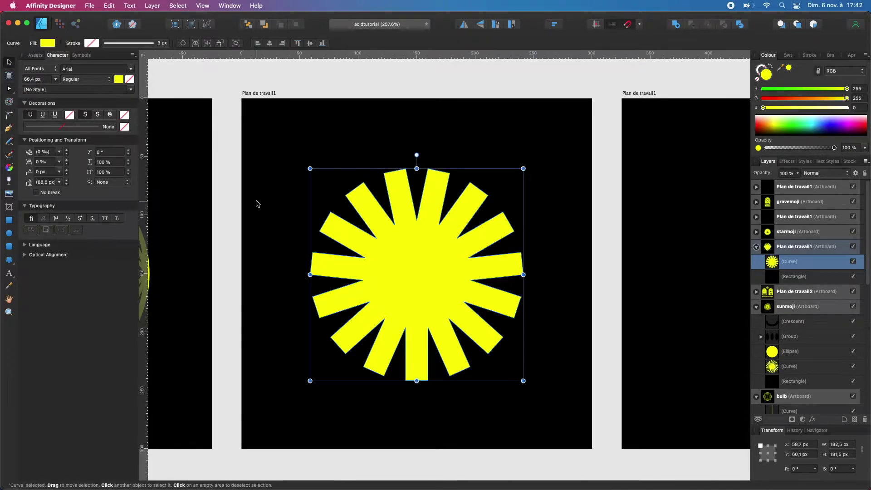
pyautogui.moveTo(416, 154); pyautogui.dragTo(388, 158)
pyautogui.doubleClick(387, 159)
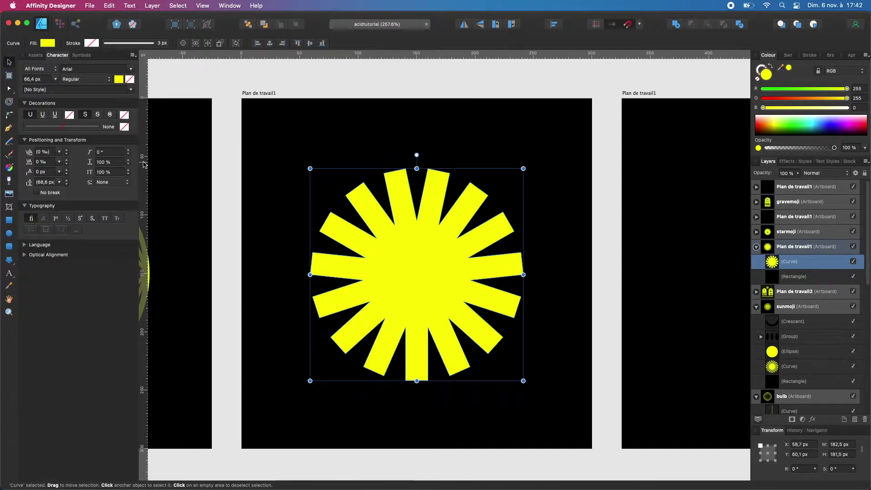
# Reselect only the sun's outer ray-tip nodes, try shifting them sideways, and undo the shift.
pyautogui.click(7, 91)
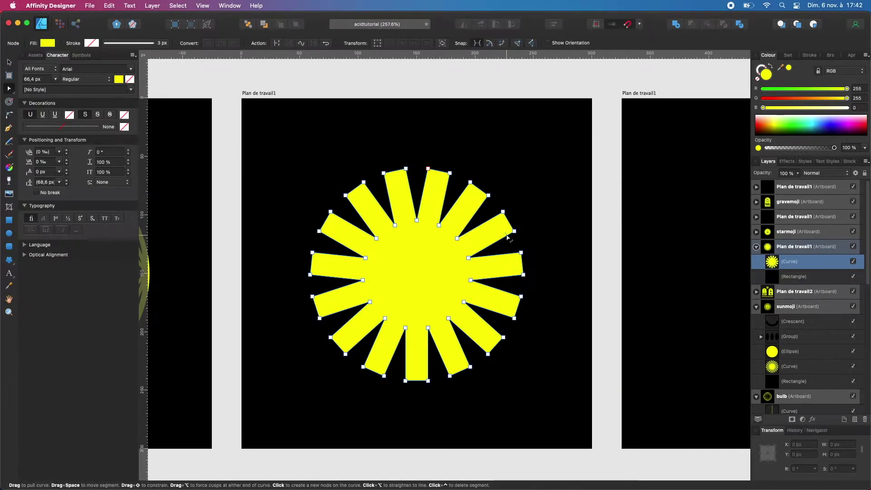
pyautogui.moveTo(600, 139); pyautogui.dragTo(255, 428)
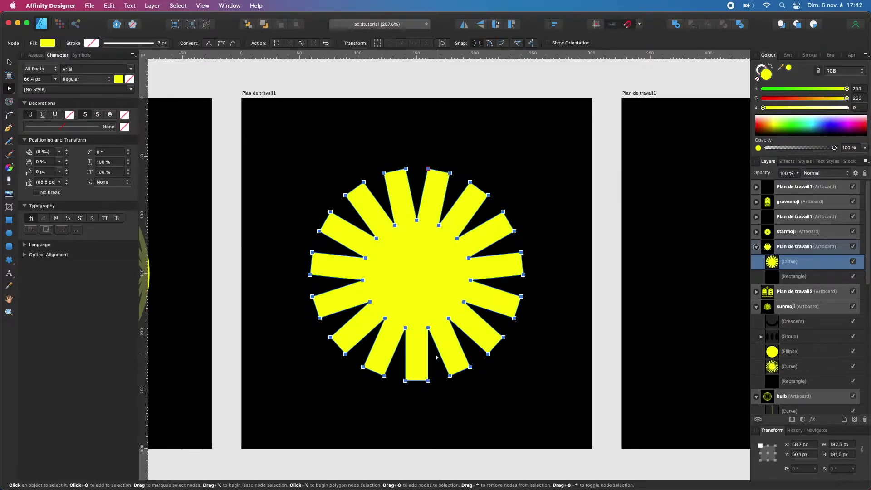
pyautogui.moveTo(476, 350); pyautogui.dragTo(358, 200)
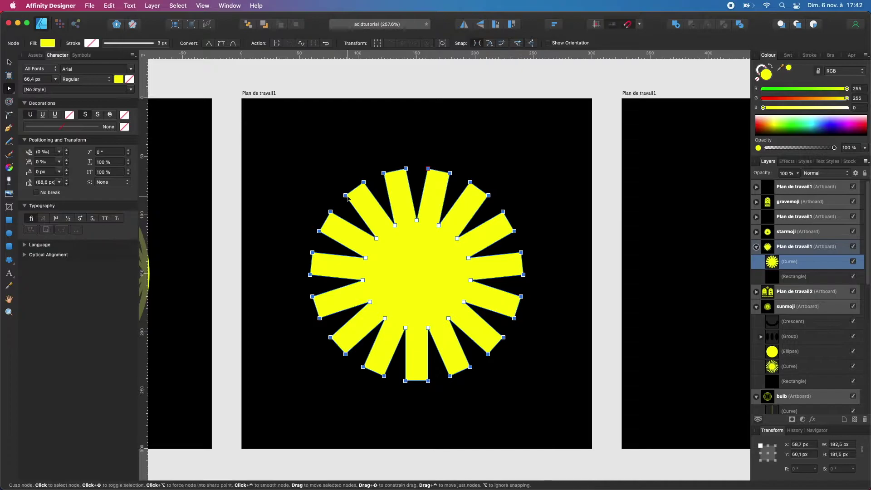
pyautogui.moveTo(345, 196); pyautogui.dragTo(377, 197)
pyautogui.press('super+z')
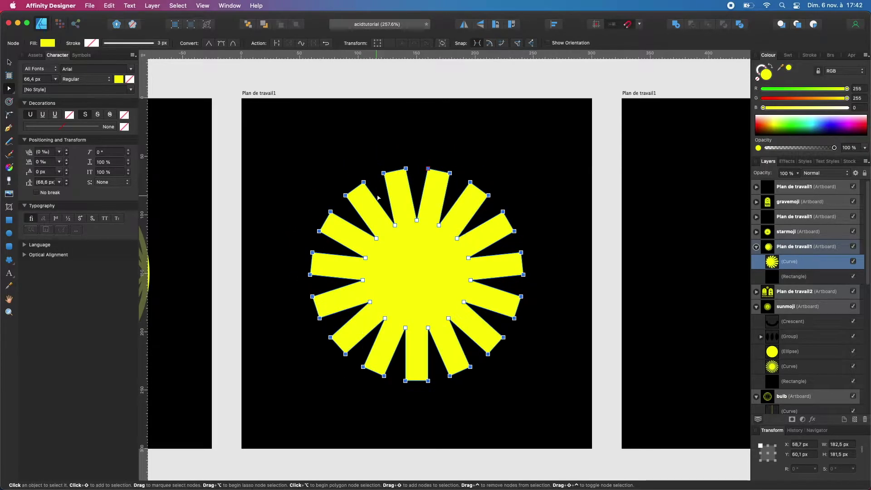
# Turn on Transform Mode with a visible origin for the sun's nodes, try moving the origin off-centre, and undo that move.
pyautogui.click(378, 43)
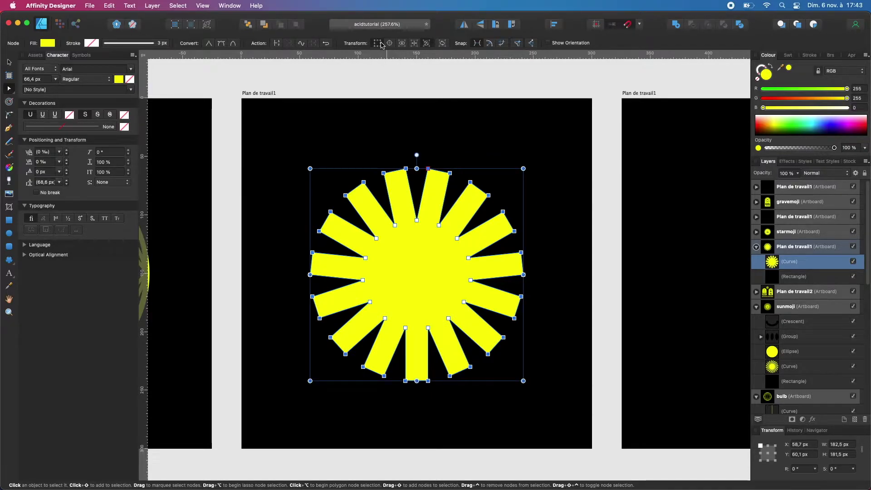
pyautogui.click(390, 44)
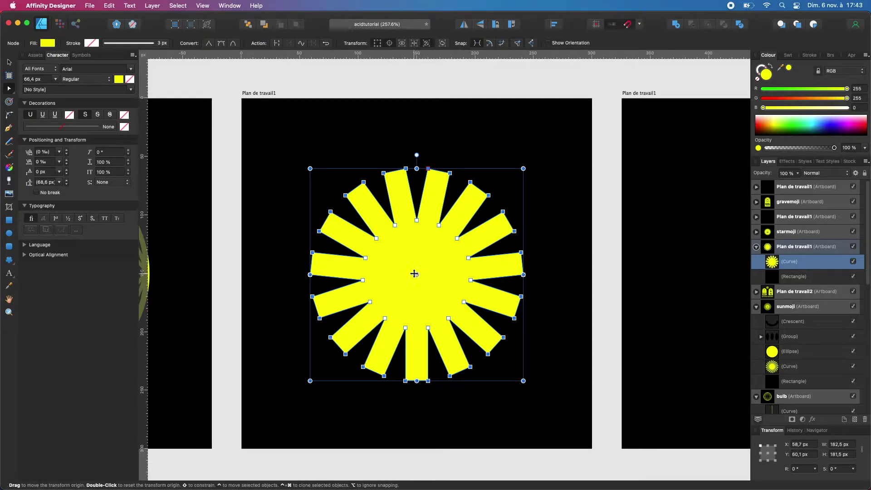
pyautogui.moveTo(416, 275); pyautogui.dragTo(556, 160)
pyautogui.press('super+z')
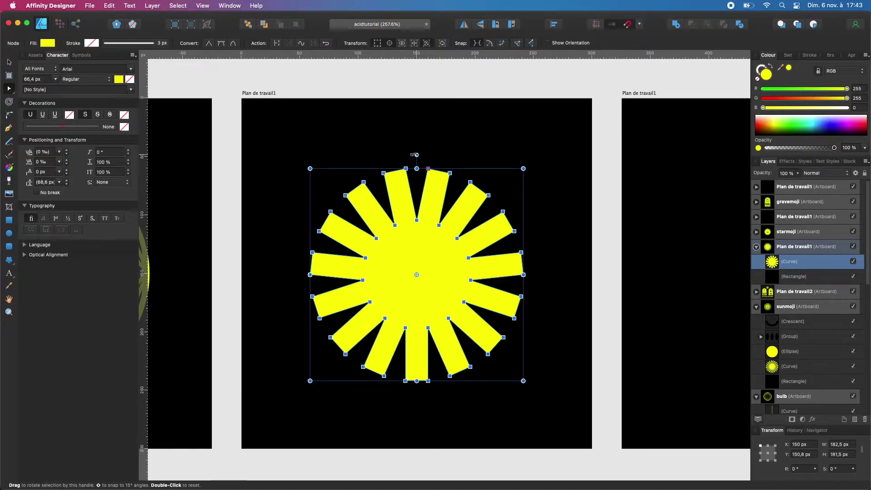
# Try rotating all of the sun's nodes slightly counter-clockwise about the centre, reset the rotation, and leave the shape.
pyautogui.moveTo(415, 155); pyautogui.dragTo(402, 157)
pyautogui.doubleClick(401, 157)
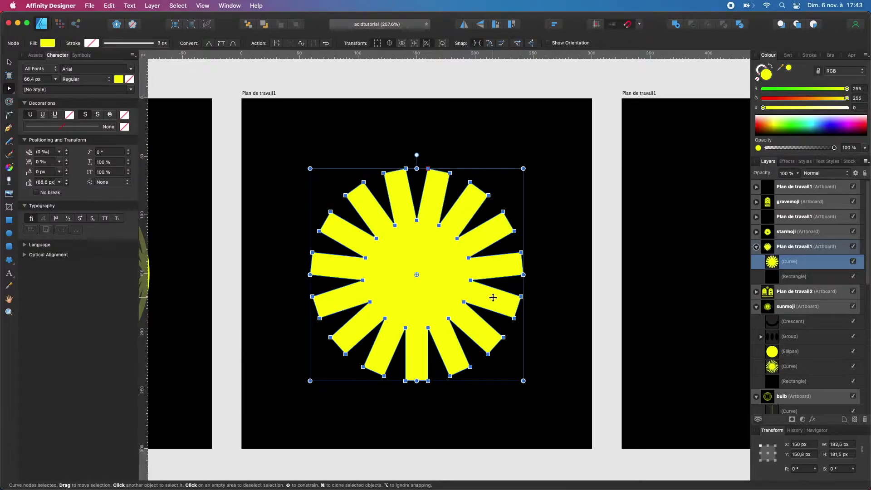
pyautogui.click(588, 282)
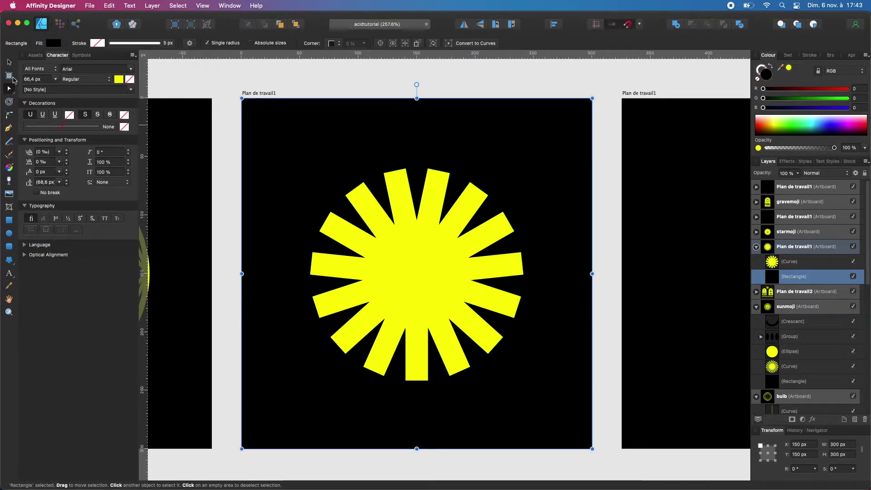
# Rotate only the sun's outer ray-tip nodes counter-clockwise around the shape's centre so the rays swirl, and deselect the shape.
pyautogui.click(476, 284)
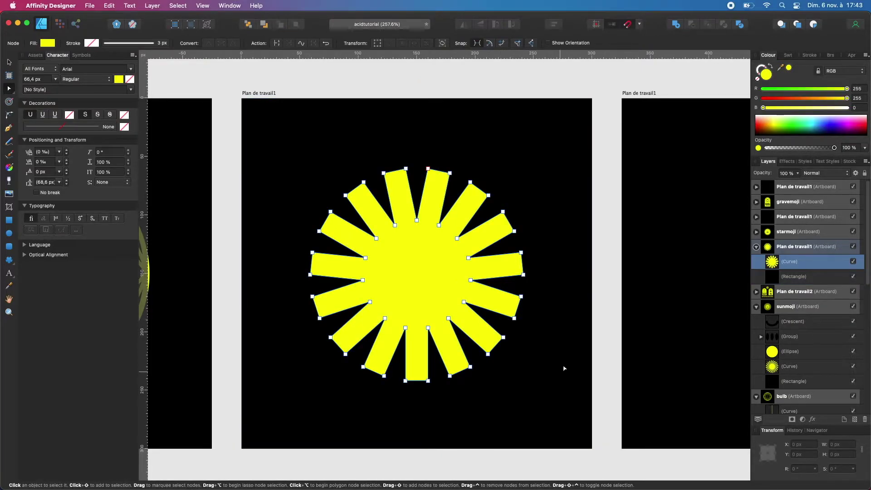
pyautogui.moveTo(615, 159); pyautogui.dragTo(298, 405)
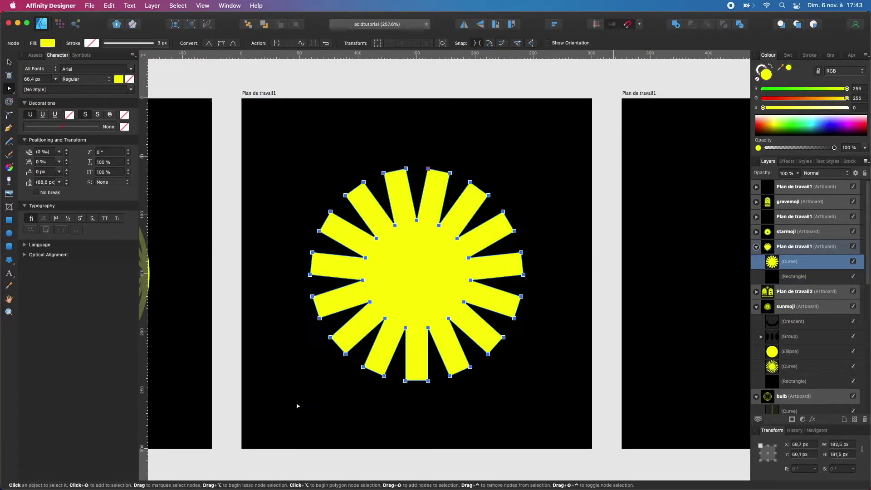
pyautogui.moveTo(472, 347); pyautogui.dragTo(355, 218)
pyautogui.click(379, 43)
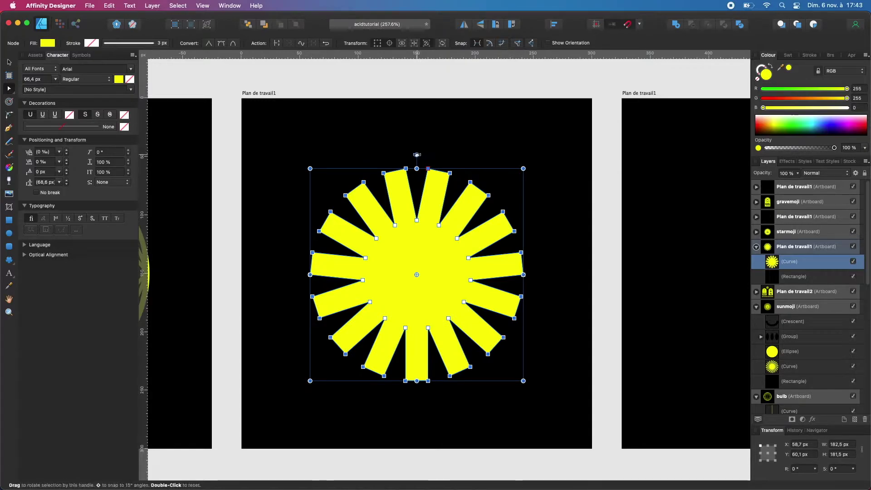
pyautogui.moveTo(416, 154); pyautogui.dragTo(358, 185)
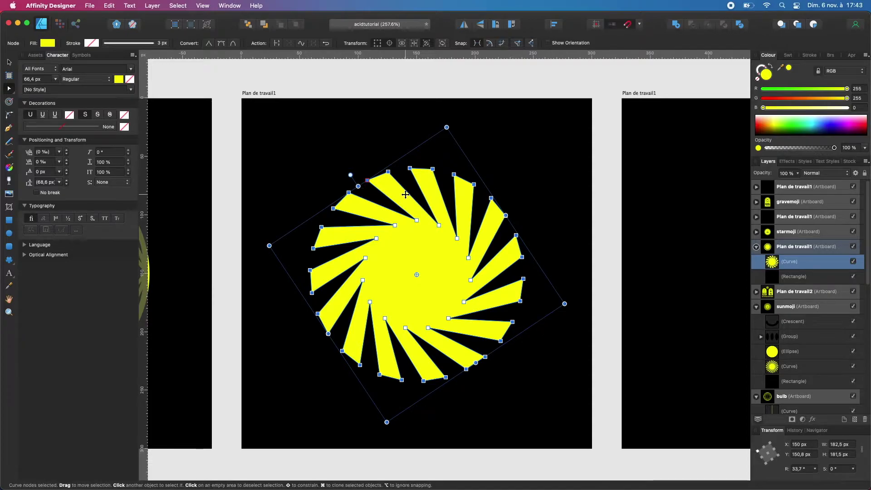
pyautogui.moveTo(353, 173); pyautogui.dragTo(352, 216)
pyautogui.press('v')
pyautogui.click(608, 192)
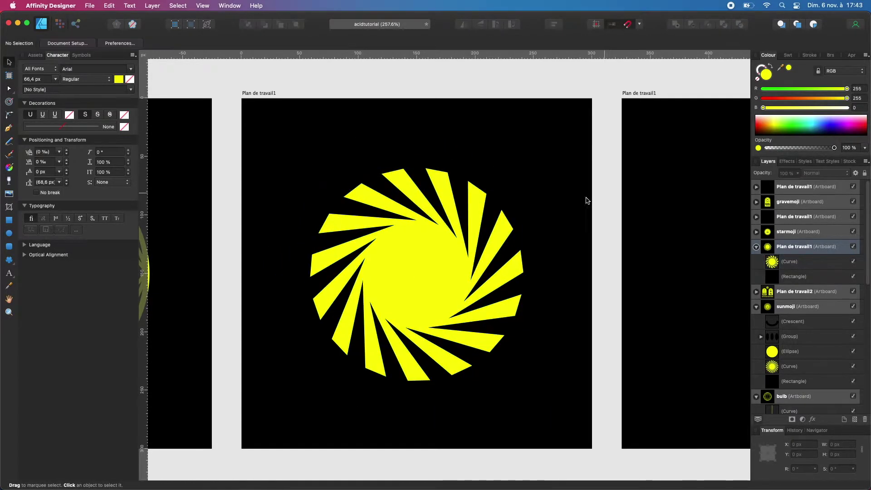
# Copy the three-eyed smiley's face, eyes and mouth from the smiley artboard and paste them on top of the swirled sun.
pyautogui.scroll(-4, 441, 264)
pyautogui.scroll(-2, 440, 263)
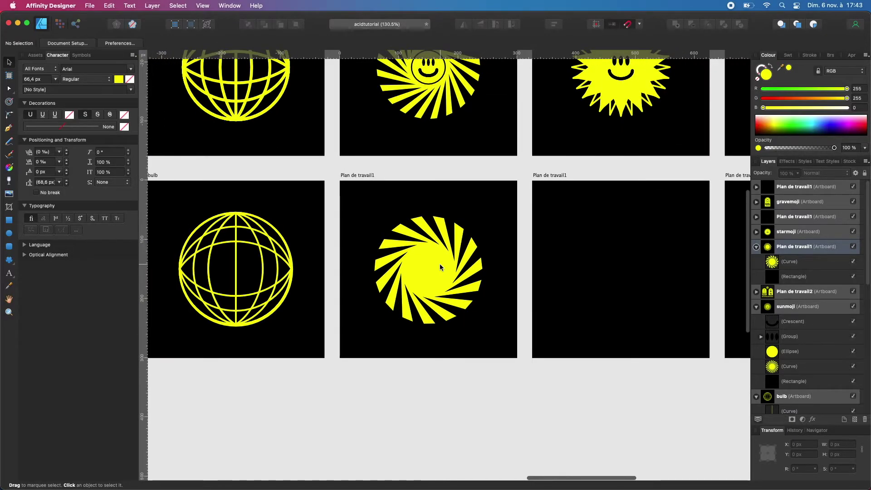
pyautogui.scroll(5, 430, 261)
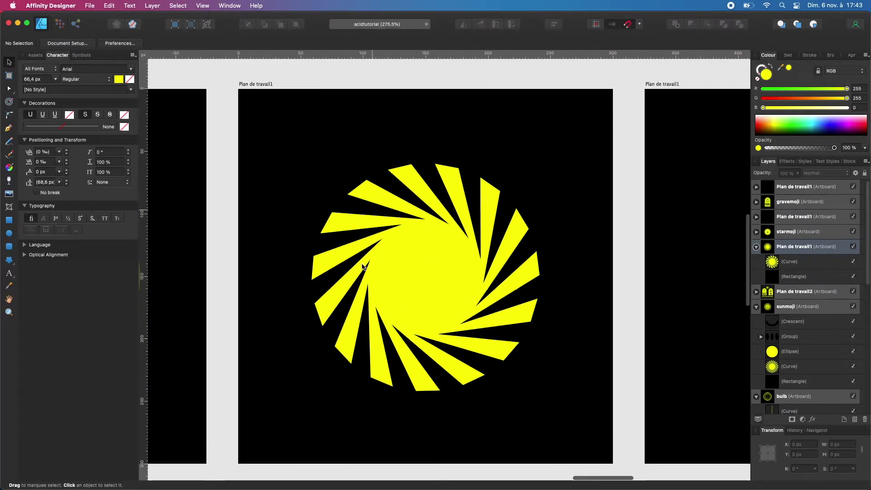
pyautogui.scroll(-5, 415, 276)
pyautogui.hscroll(-5, 415, 277)
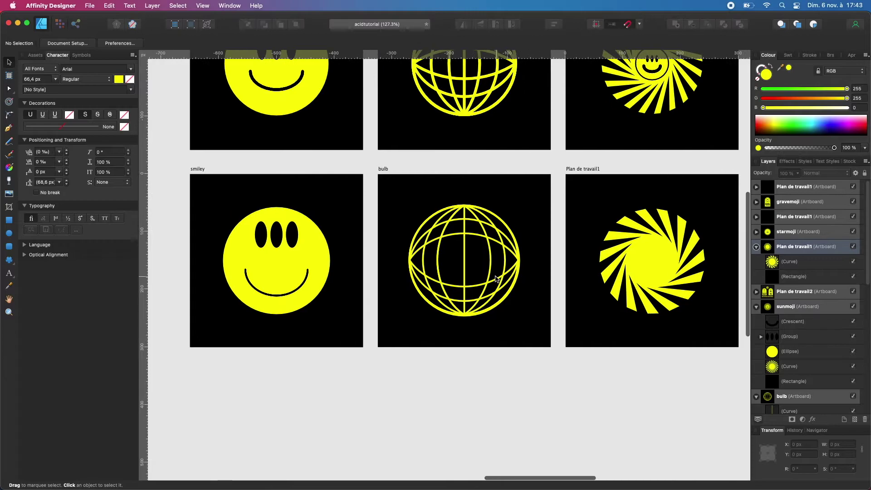
pyautogui.moveTo(173, 198); pyautogui.dragTo(358, 345)
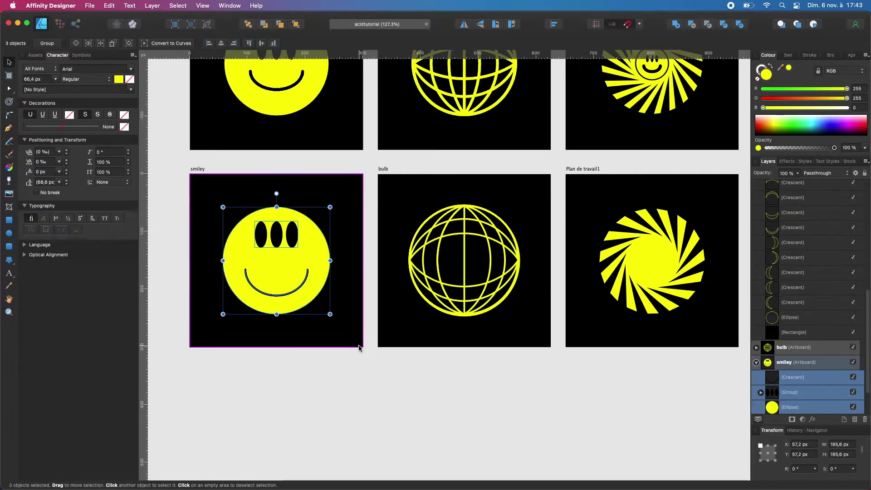
pyautogui.click(647, 253)
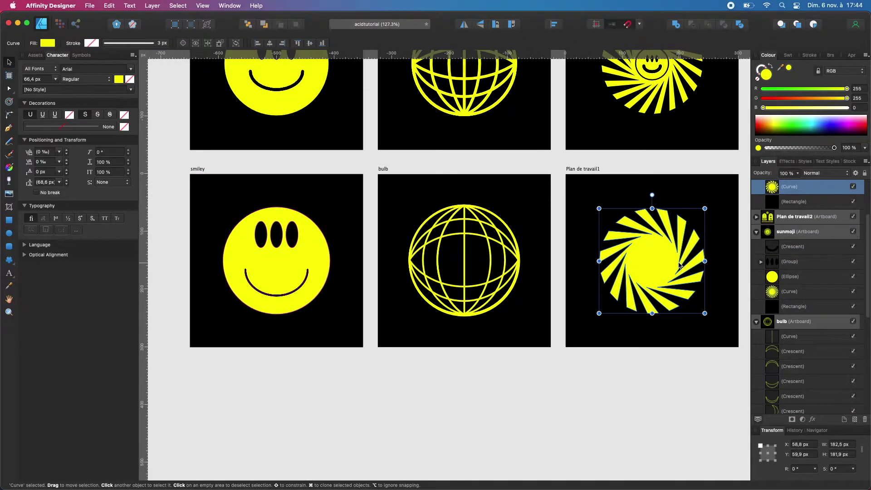
pyautogui.hscroll(5, 676, 265)
pyautogui.press('super+v')
pyautogui.scroll(5, 539, 273)
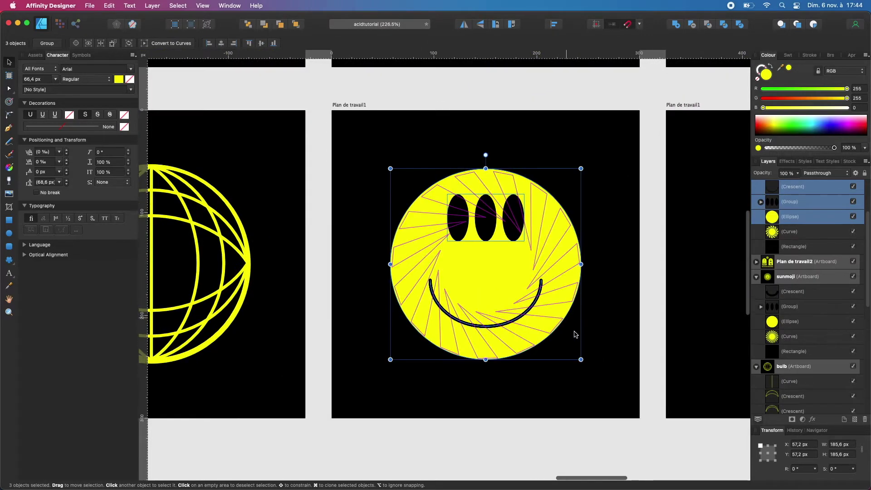
# Scale the pasted smiley down proportionally around its centre to about 72 px wide so it fits inside the sun's core.
pyautogui.scroll(3, 539, 277)
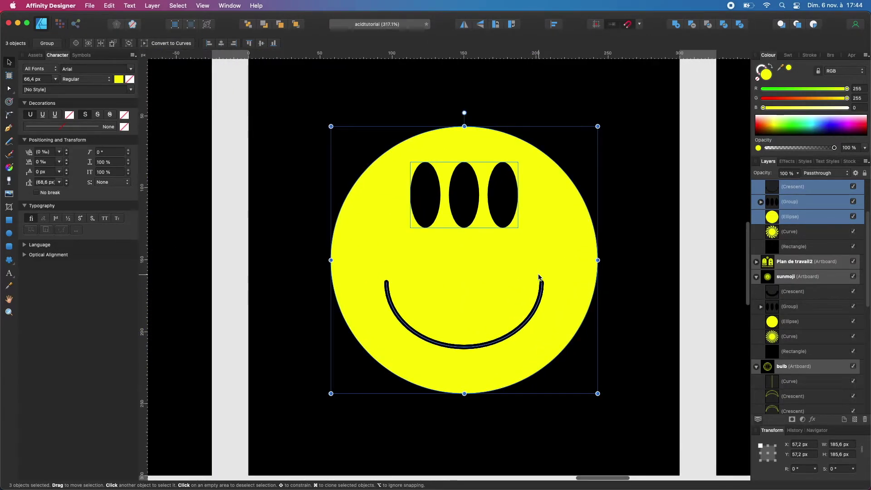
pyautogui.scroll(2, 539, 274)
pyautogui.hscroll(2, 538, 274)
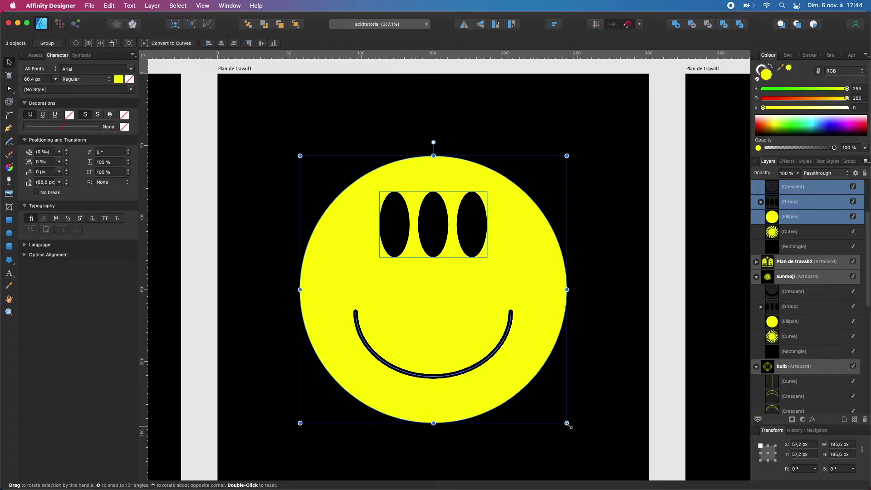
pyautogui.moveTo(568, 424); pyautogui.dragTo(484, 346)
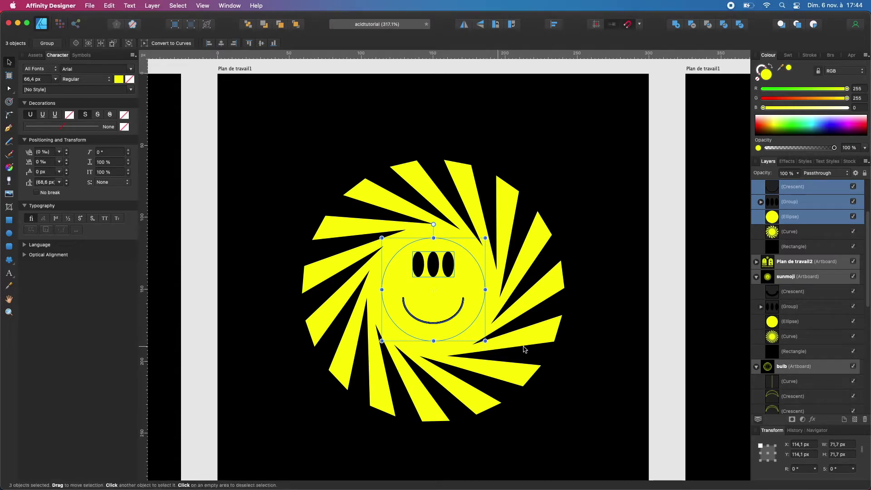
pyautogui.click(664, 337)
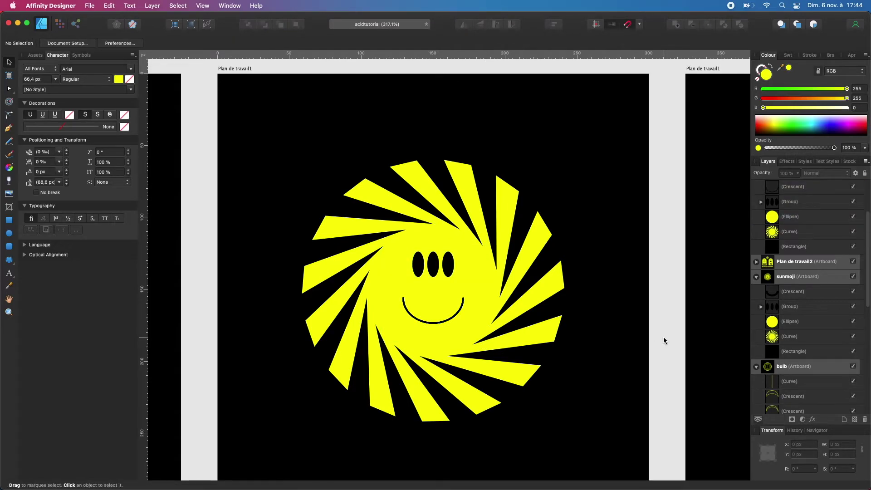
# Examine the smiley mouth's stroke settings, including the Scale with object option.
pyautogui.click(462, 308)
pyautogui.scroll(5, 435, 309)
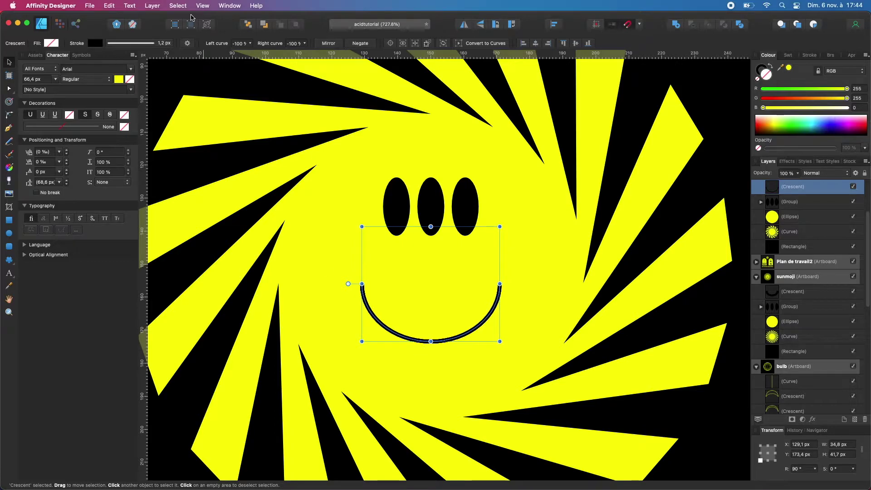
pyautogui.click(165, 44)
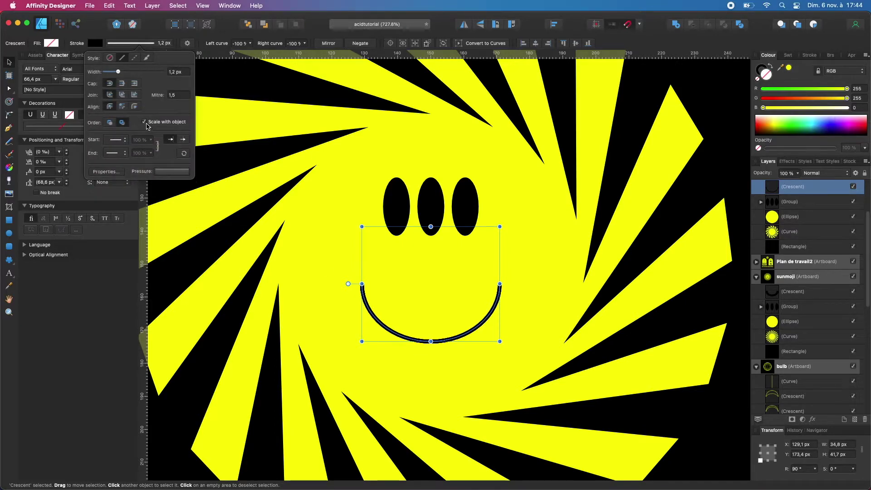
# Select the smiley's circle, eyes and mouth together and scale them around their centre to about 55 px wide.
pyautogui.click(509, 215)
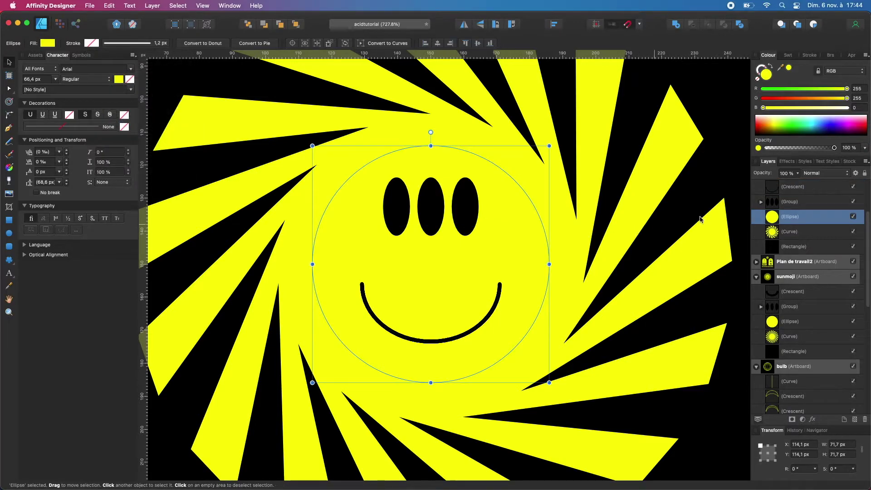
pyautogui.keyDown('shift'); pyautogui.click(811, 186); pyautogui.keyUp('shift')
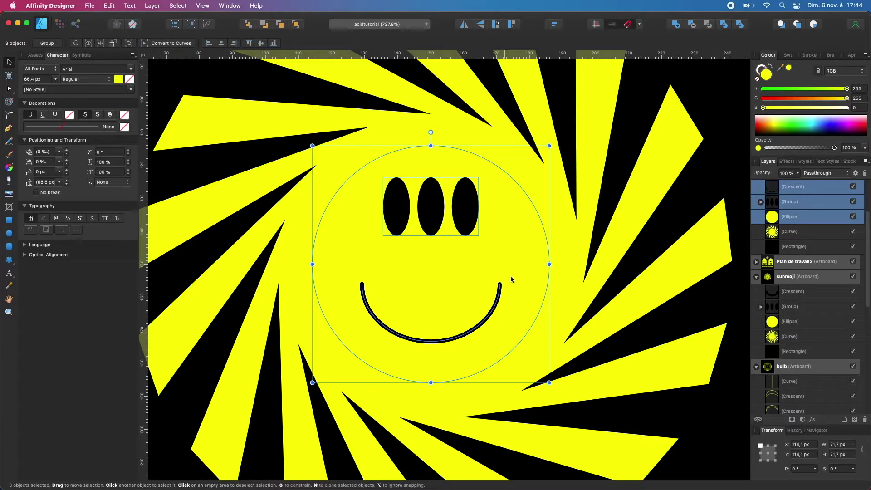
pyautogui.scroll(-5, 537, 323)
pyautogui.moveTo(543, 350)
pyautogui.mouseDown()
pyautogui.moveTo(626, 418)
pyautogui.moveTo(490, 324)
pyautogui.moveTo(530, 341)
pyautogui.mouseUp()
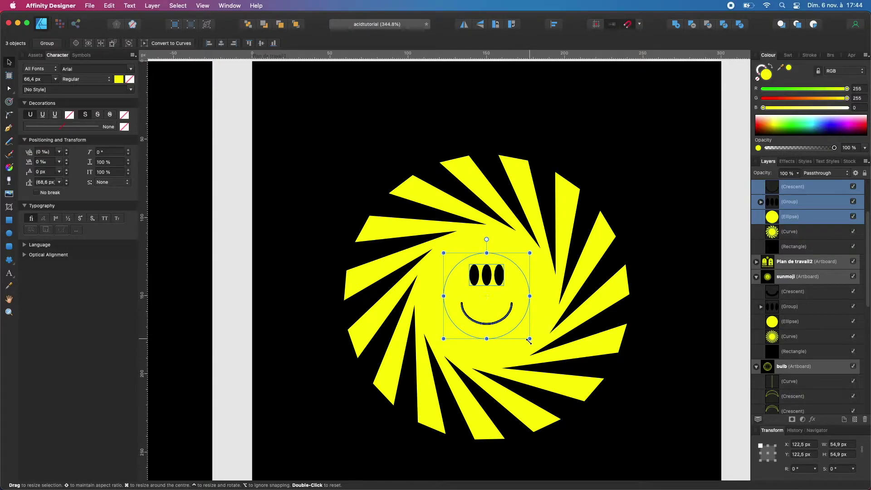
# Duplicate the smiley's circle in the swirled sun and scale the copy around its centre to about 48.5 px wide.
pyautogui.click(735, 271)
pyautogui.scroll(3, 514, 292)
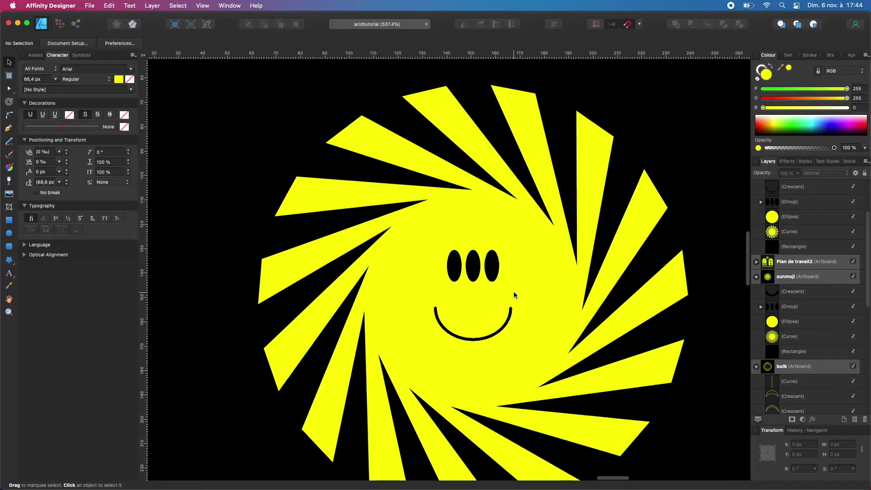
pyautogui.scroll(-1, 518, 289)
pyautogui.click(522, 289)
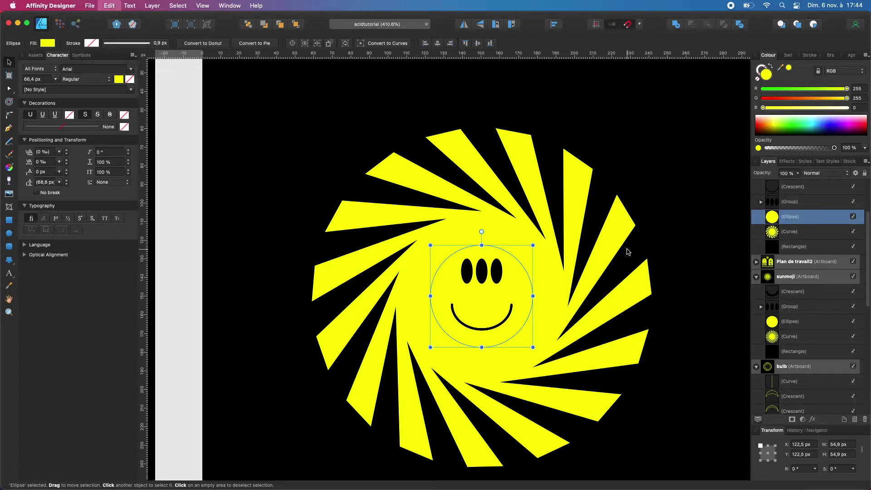
pyautogui.press('super+j')
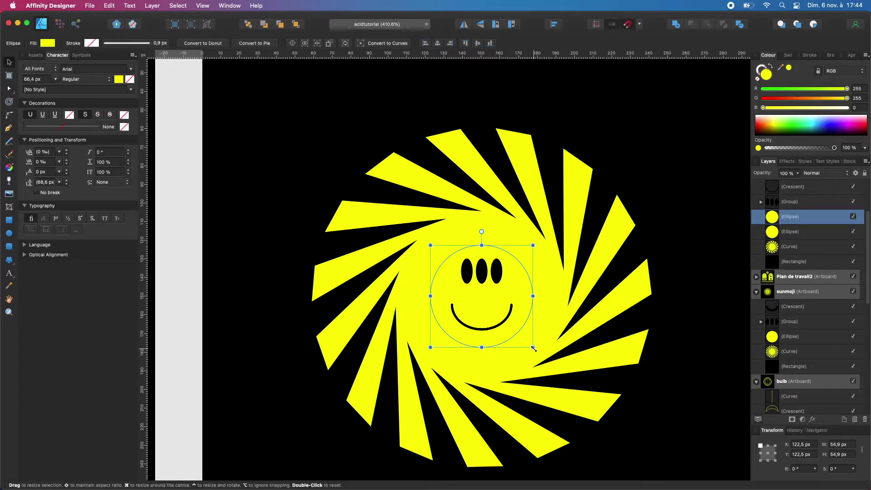
pyautogui.moveTo(534, 348); pyautogui.dragTo(528, 341)
# Remove the duplicate circle's yellow fill and give it a black stroke.
pyautogui.moveTo(777, 117); pyautogui.dragTo(745, 144)
pyautogui.press('super+j')
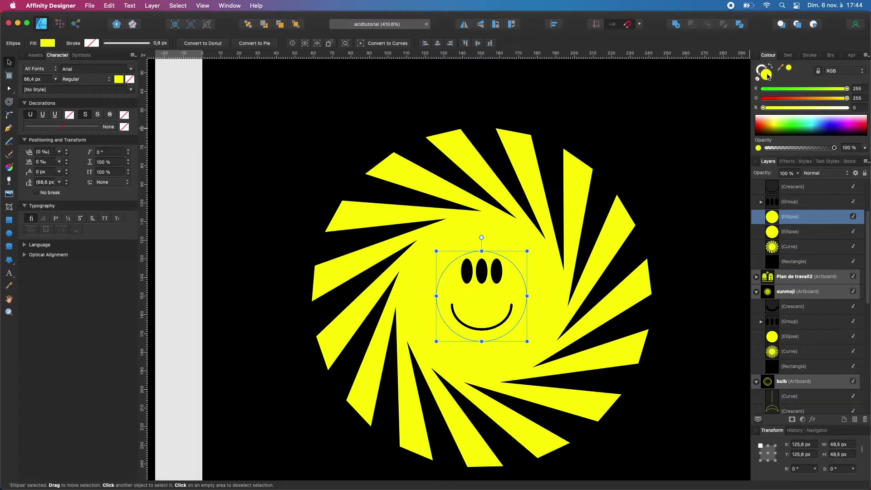
pyautogui.click(758, 79)
pyautogui.moveTo(767, 114); pyautogui.dragTo(746, 146)
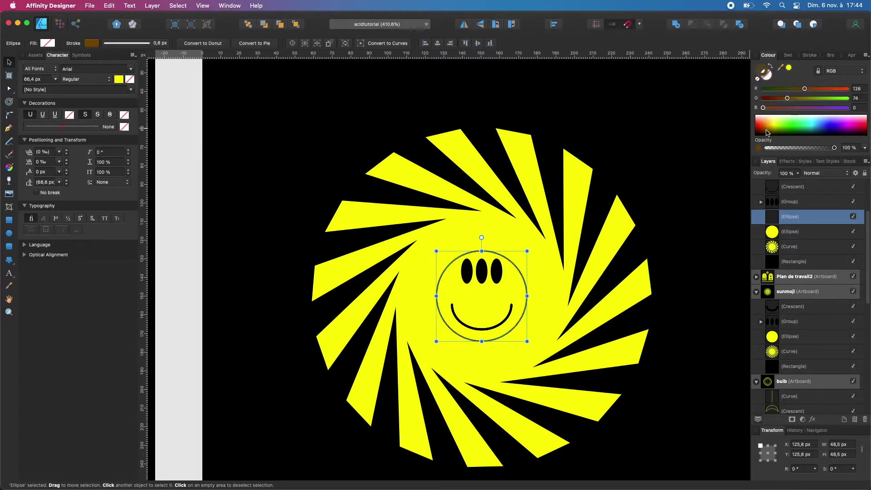
pyautogui.click(539, 291)
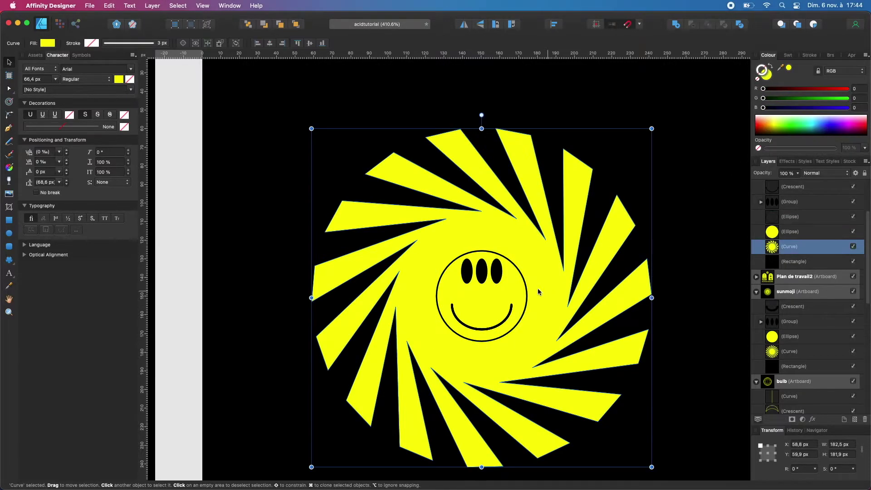
# Enlarge the black ring around its centre to about 64 px wide.
pyautogui.click(528, 277)
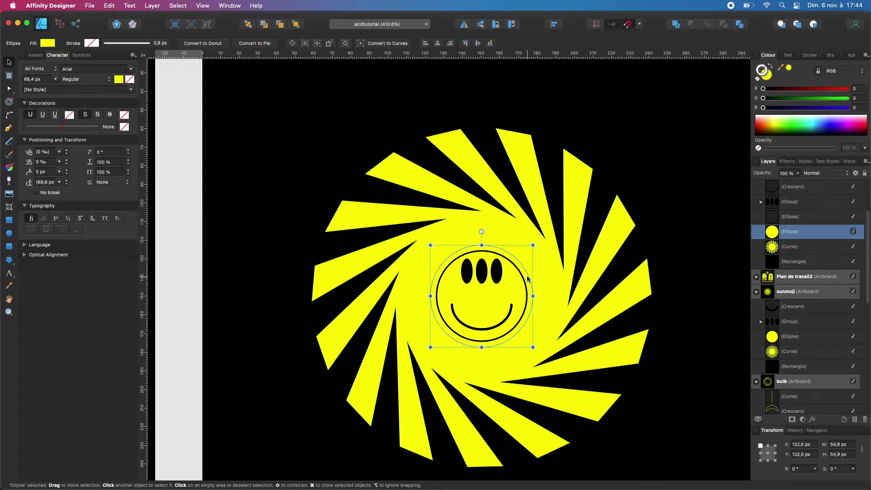
pyautogui.click(525, 315)
pyautogui.moveTo(527, 341); pyautogui.dragTo(542, 356)
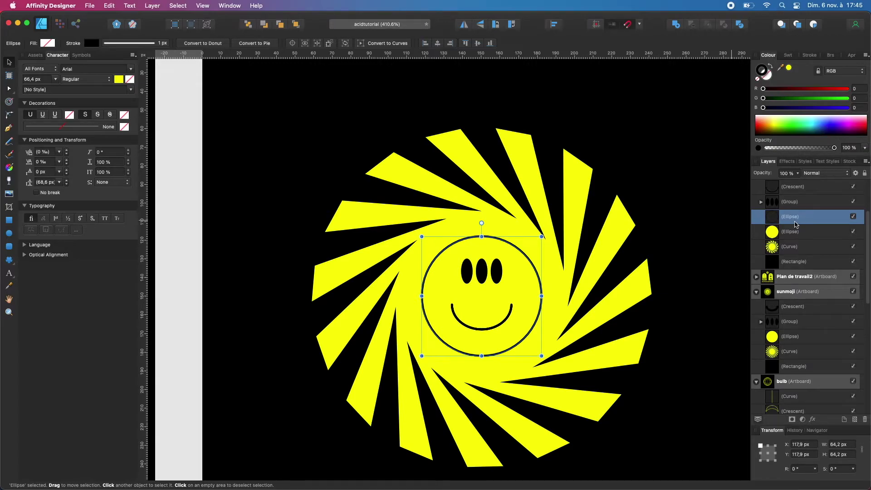
# Delete the duplicate ring and give the smiley's original yellow circle a black stroke instead.
pyautogui.click(865, 420)
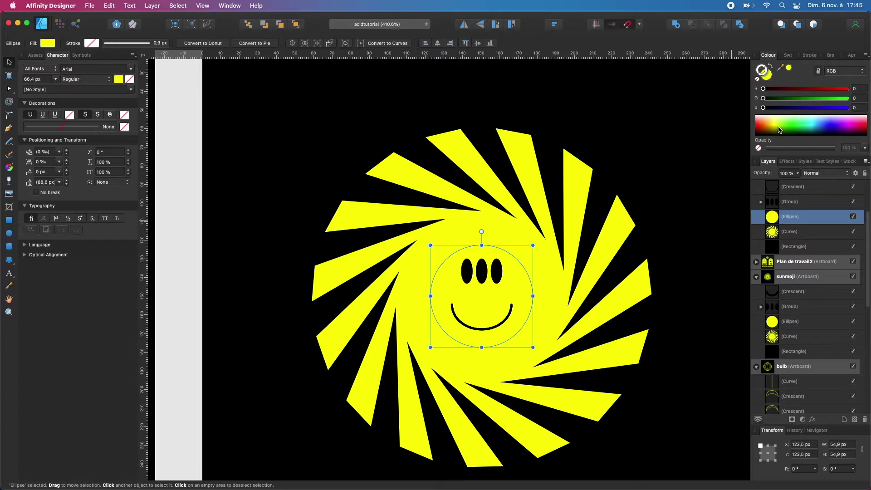
pyautogui.click(615, 268)
pyautogui.scroll(-3, 615, 268)
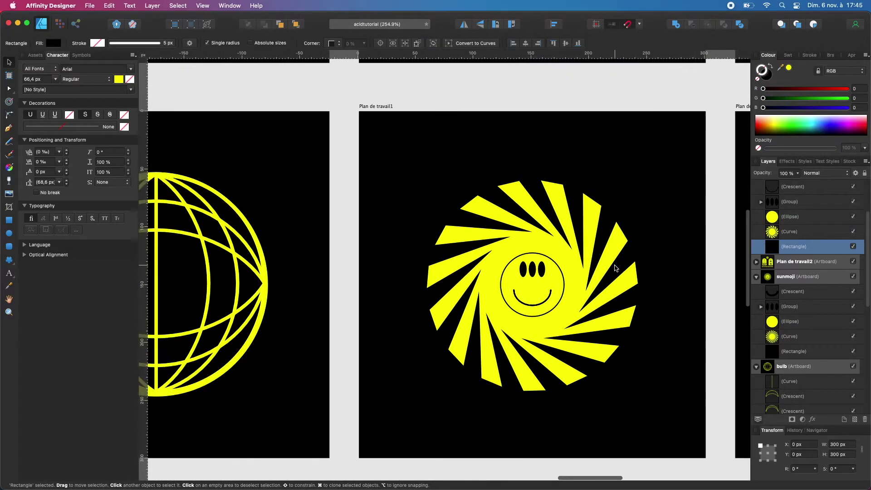
pyautogui.hscroll(3, 615, 268)
pyautogui.scroll(-1, 615, 268)
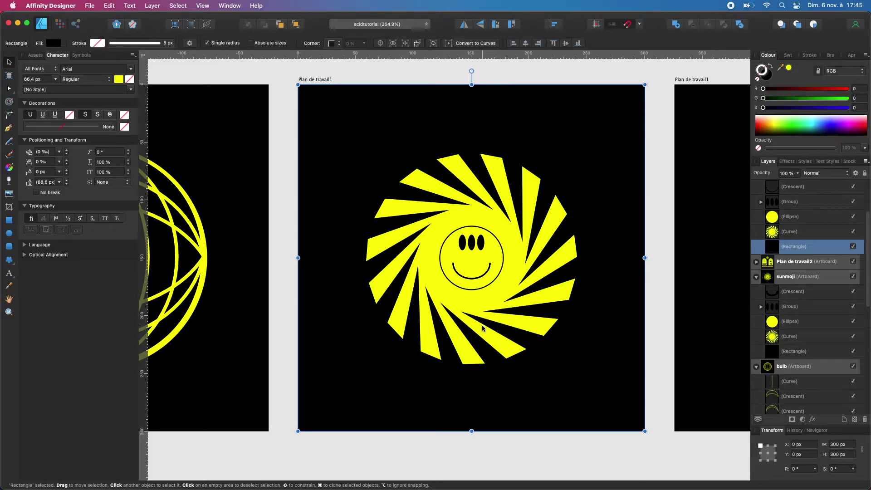
# Examine the spiky sun with the smiling face on the starmoji artboard as the reference for the next graphic.
pyautogui.click(662, 271)
pyautogui.scroll(-3, 663, 271)
pyautogui.hscroll(6, 663, 271)
pyautogui.scroll(3, 663, 271)
pyautogui.scroll(2, 566, 206)
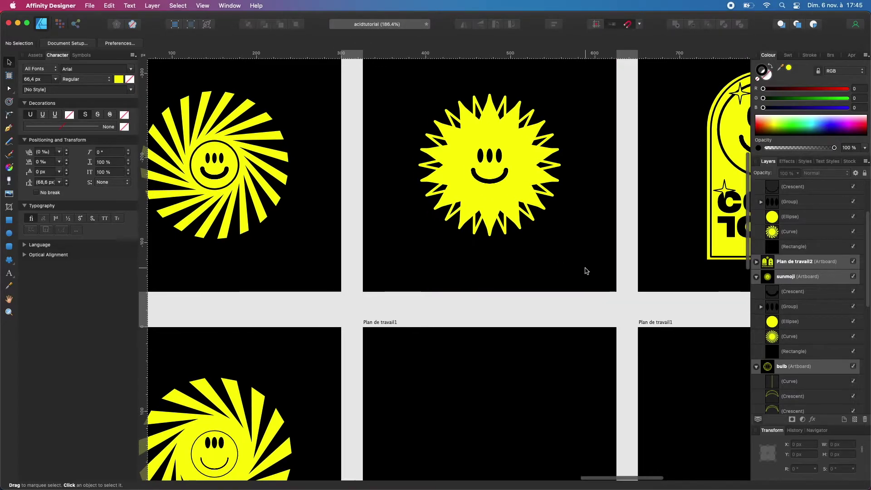
pyautogui.scroll(2, 583, 271)
pyautogui.hscroll(2, 584, 270)
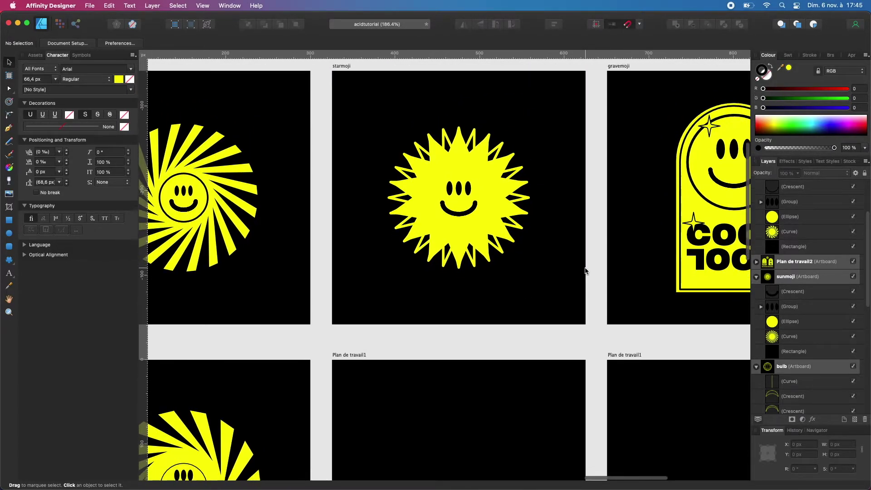
# Draw a five-pointed star about 215 px wide on the empty artboard beside the swirled sun.
pyautogui.scroll(-5, 583, 270)
pyautogui.hscroll(1, 537, 270)
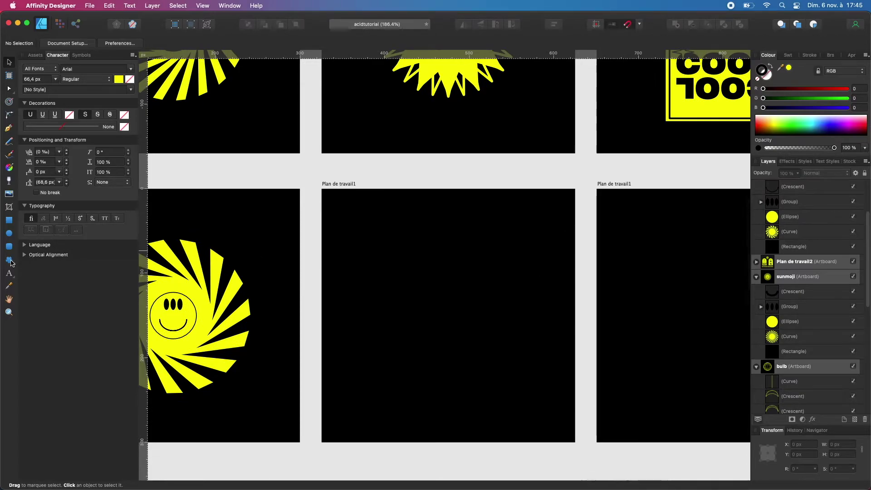
pyautogui.click(10, 260)
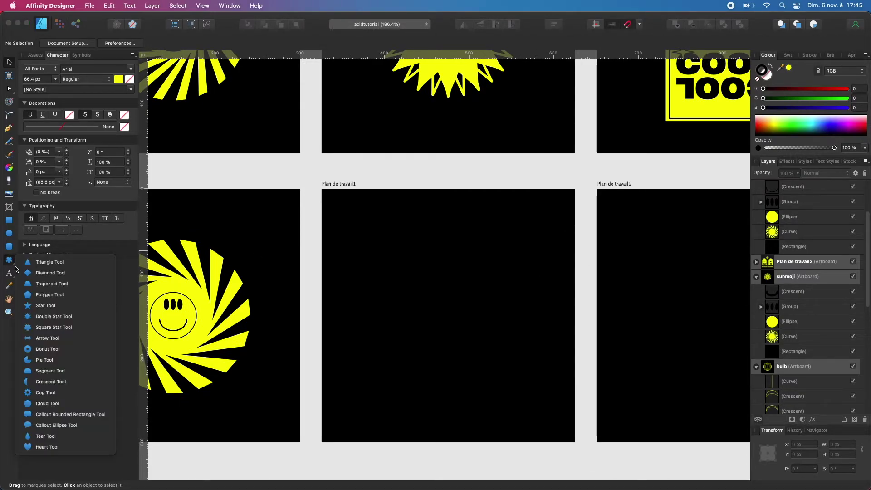
pyautogui.click(45, 305)
pyautogui.moveTo(379, 227); pyautogui.dragTo(543, 386)
pyautogui.moveTo(564, 407); pyautogui.dragTo(564, 407)
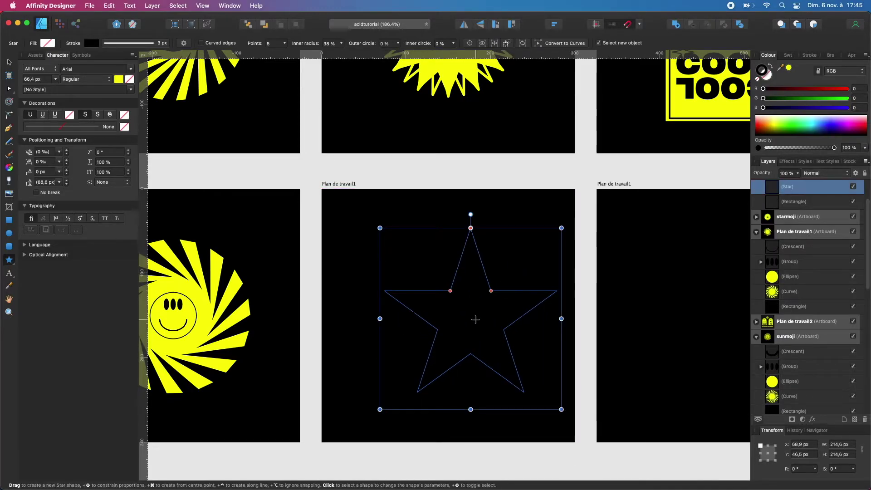
# Centre the star horizontally and vertically on its artboard.
pyautogui.moveTo(504, 330); pyautogui.dragTo(481, 332)
pyautogui.click(554, 24)
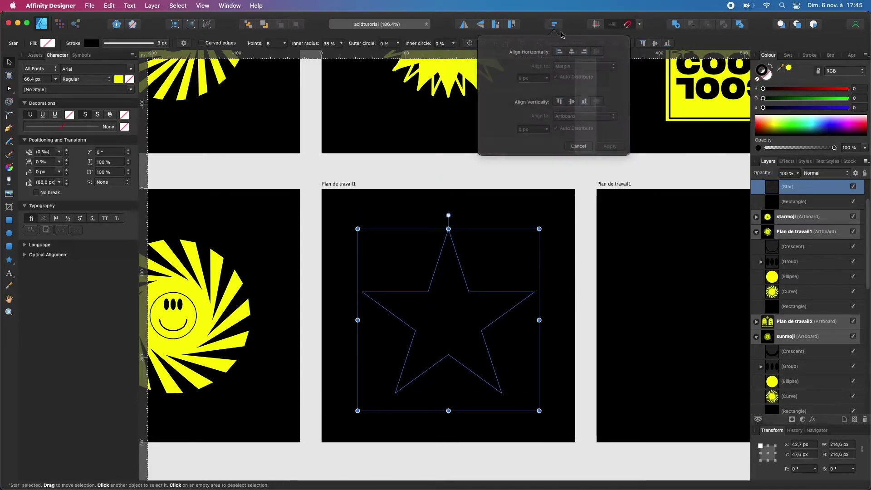
pyautogui.click(573, 101)
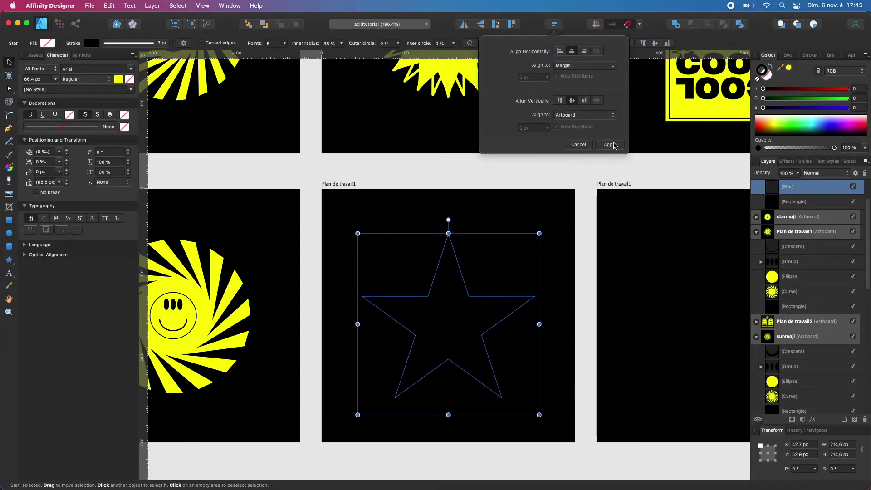
pyautogui.click(610, 144)
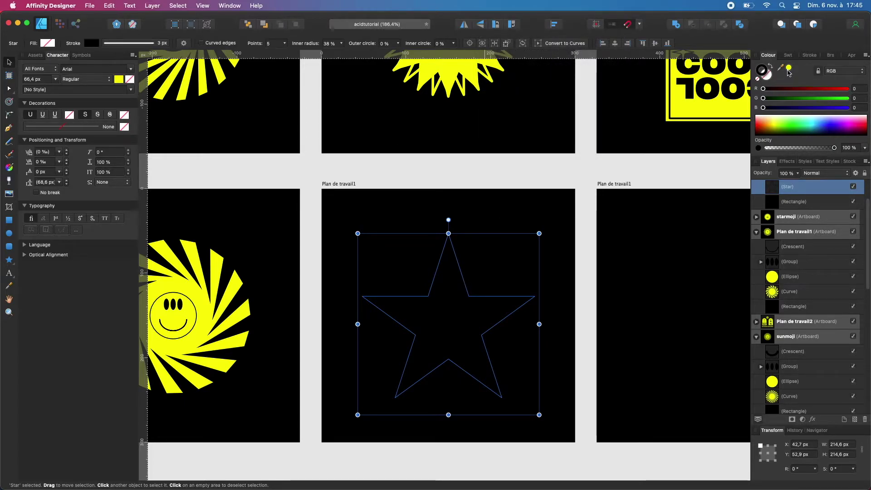
# Fill the star with the saved yellow and remove its stroke.
pyautogui.click(789, 69)
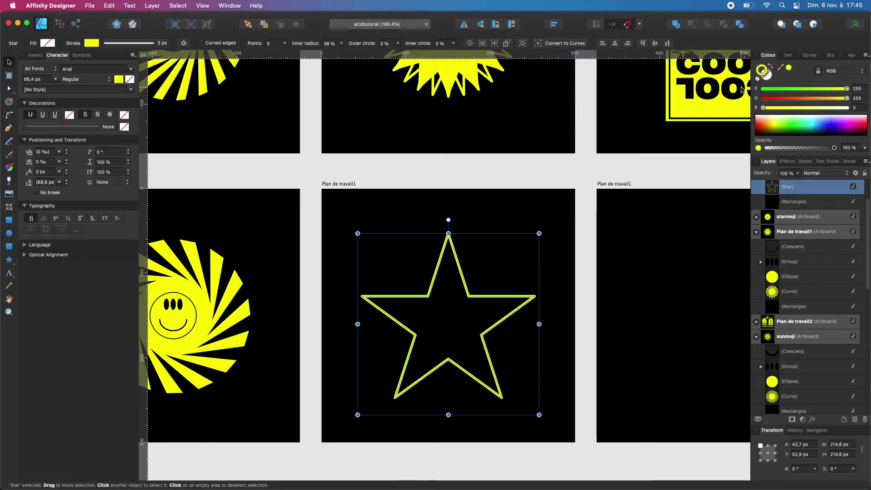
pyautogui.click(759, 79)
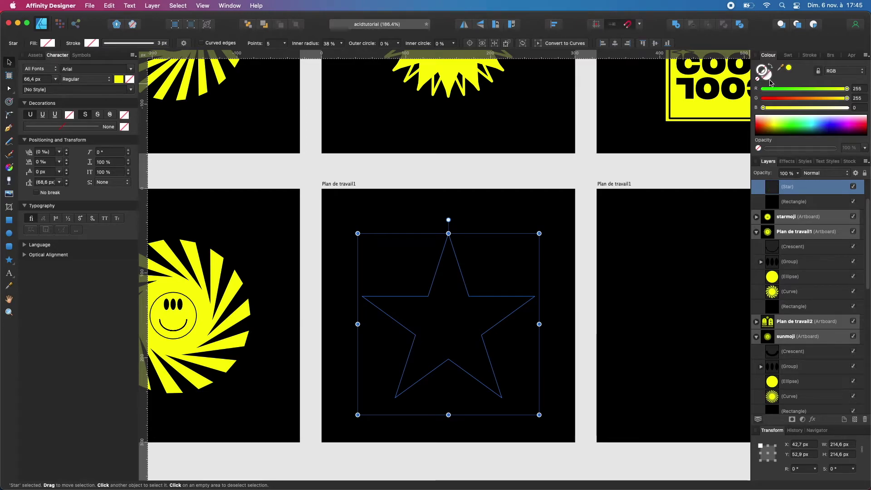
pyautogui.click(789, 68)
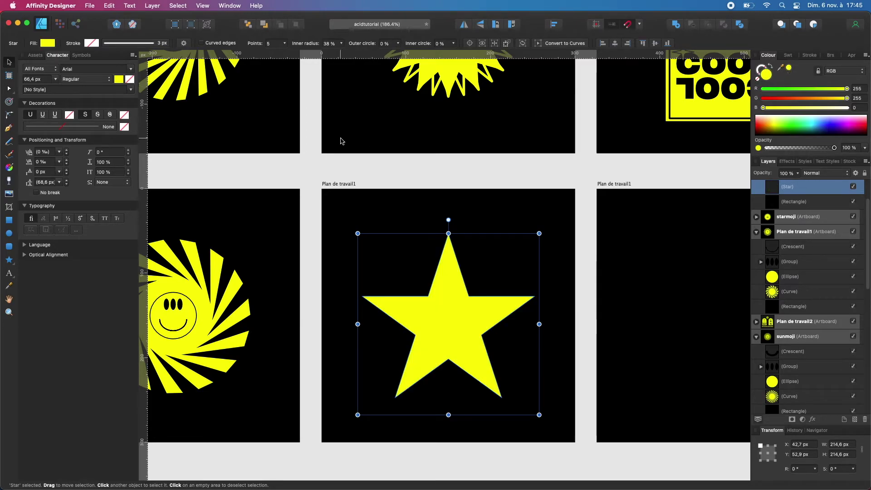
# Set the star to 15 points with an inner radius of 66%.
pyautogui.moveTo(257, 48); pyautogui.dragTo(320, 47)
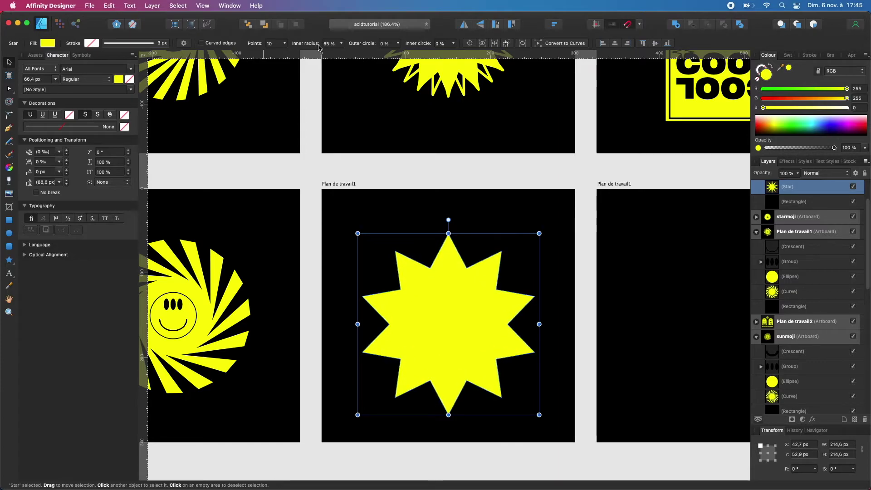
pyautogui.moveTo(255, 45); pyautogui.dragTo(255, 44)
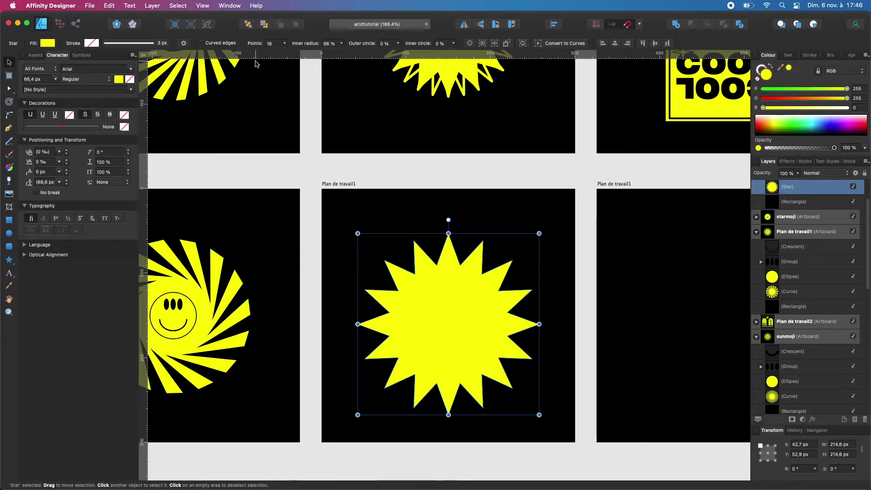
pyautogui.click(269, 45)
pyautogui.write('15')
pyautogui.press('Return')
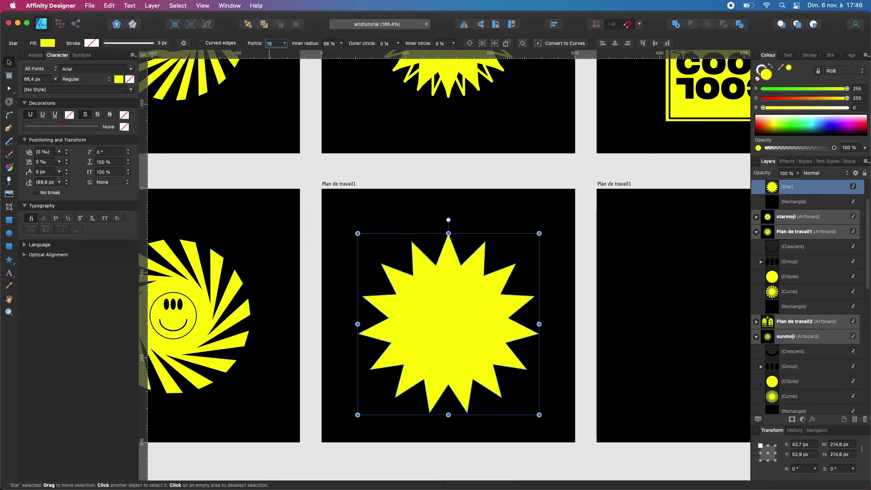
# Duplicate the yellow 15-point star in place.
pyautogui.click(580, 277)
pyautogui.click(433, 307)
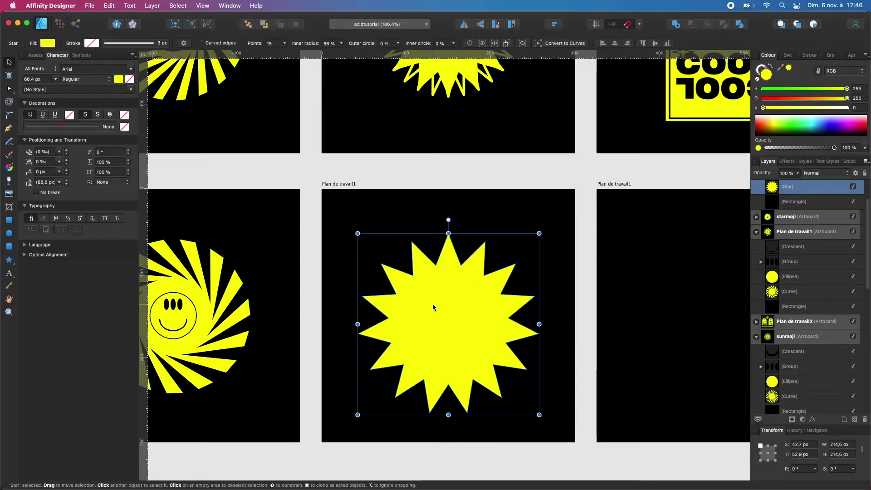
pyautogui.scroll(5, 425, 300)
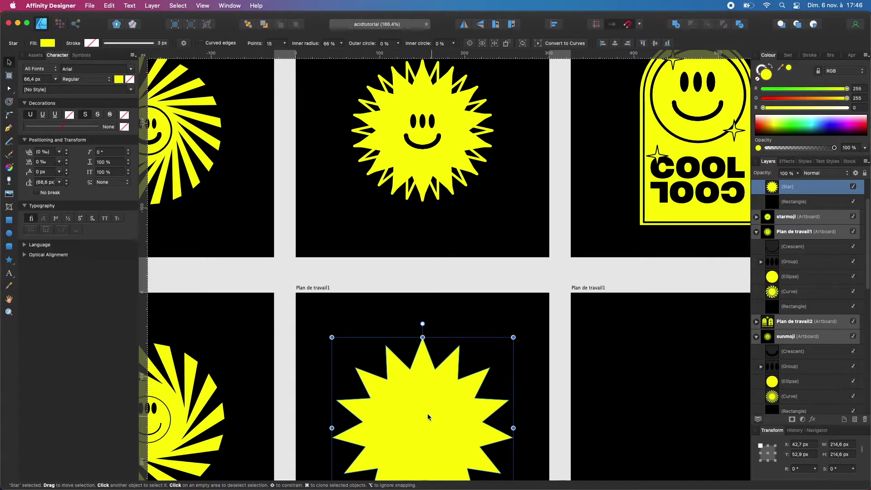
pyautogui.scroll(-4, 429, 414)
pyautogui.press('super+j')
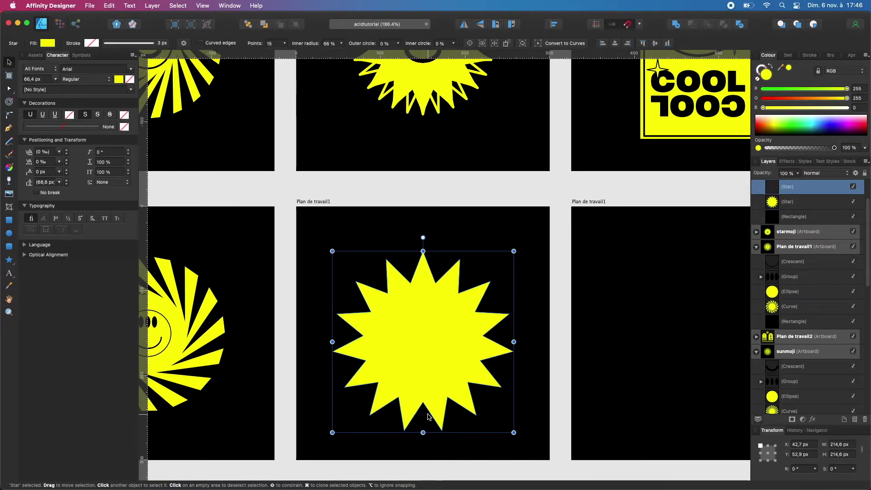
# Turn the lower star copy into an unfilled yellow outline and set it to 31 points.
pyautogui.click(806, 203)
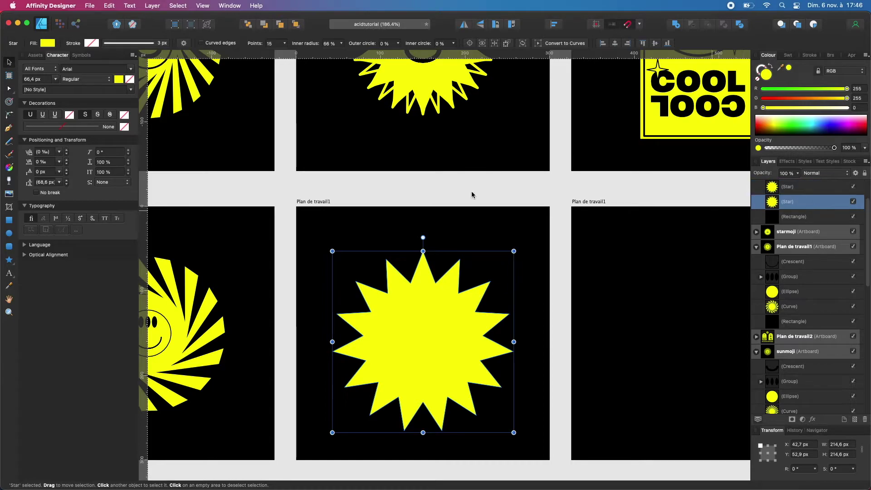
pyautogui.click(758, 79)
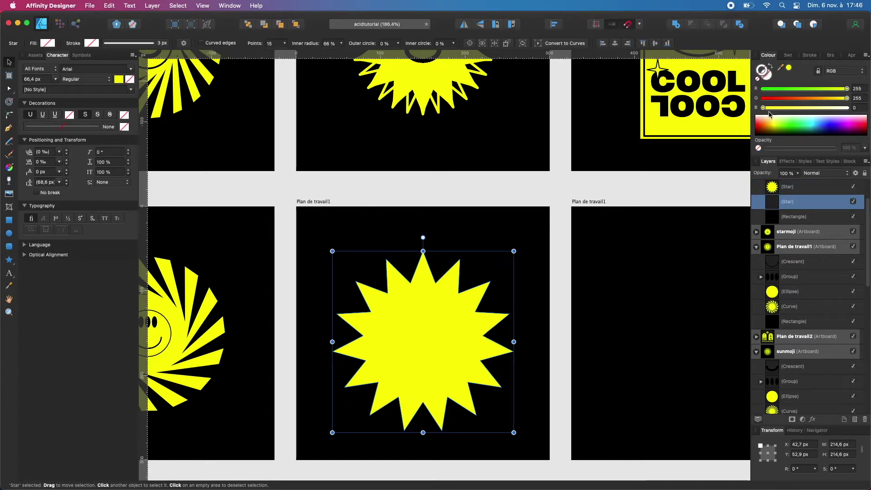
pyautogui.click(789, 68)
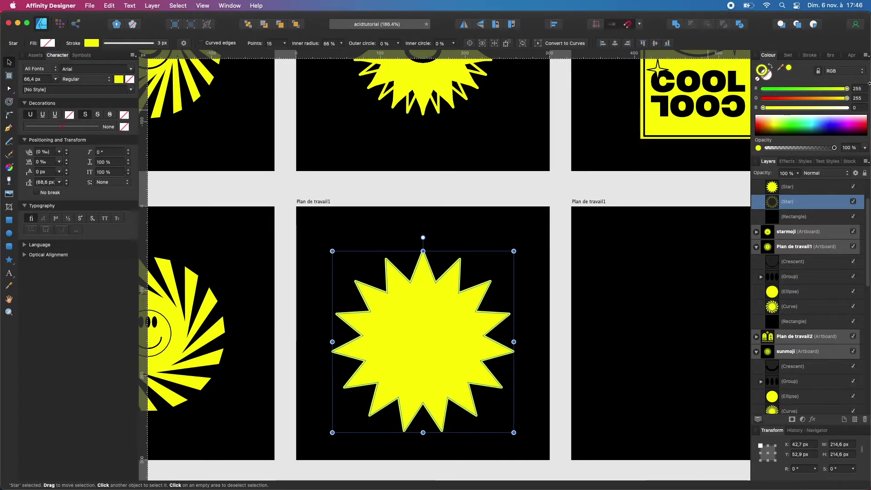
pyautogui.moveTo(251, 46); pyautogui.dragTo(260, 46)
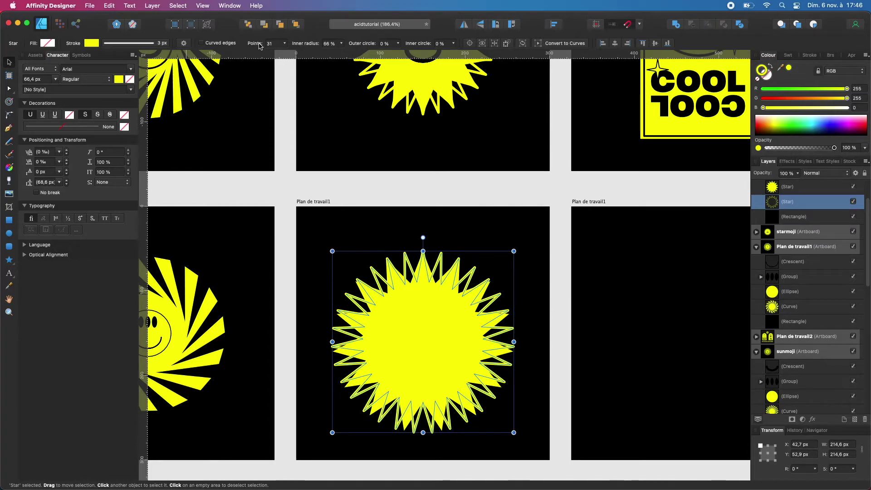
pyautogui.click(560, 292)
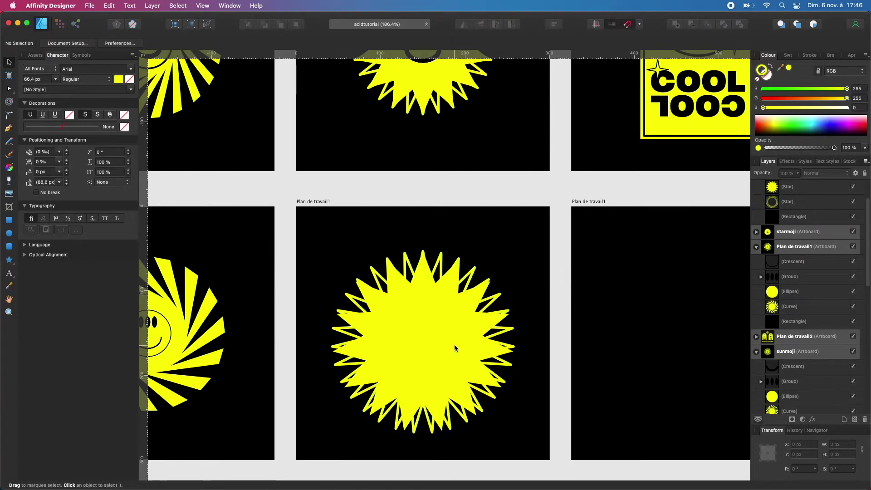
# Copy the three-eyed smiley from the smiley artboard onto the spiky star and scale it down around its centre.
pyautogui.scroll(-5, 455, 348)
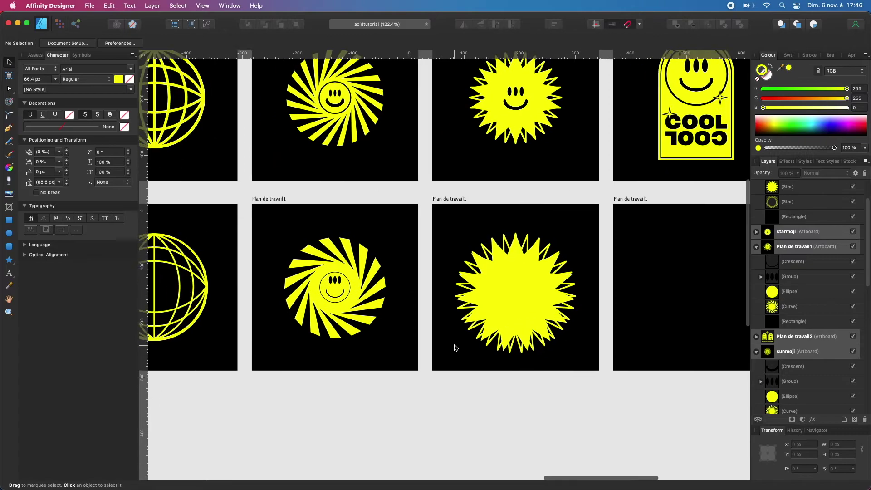
pyautogui.hscroll(20, 455, 349)
pyautogui.scroll(-5, 455, 349)
pyautogui.moveTo(211, 151); pyautogui.dragTo(388, 289)
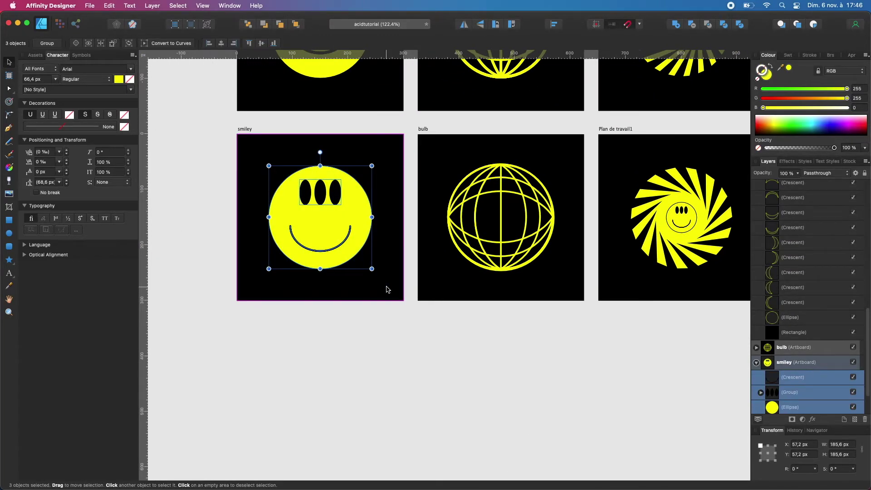
pyautogui.hscroll(10, 386, 288)
pyautogui.press('super+v')
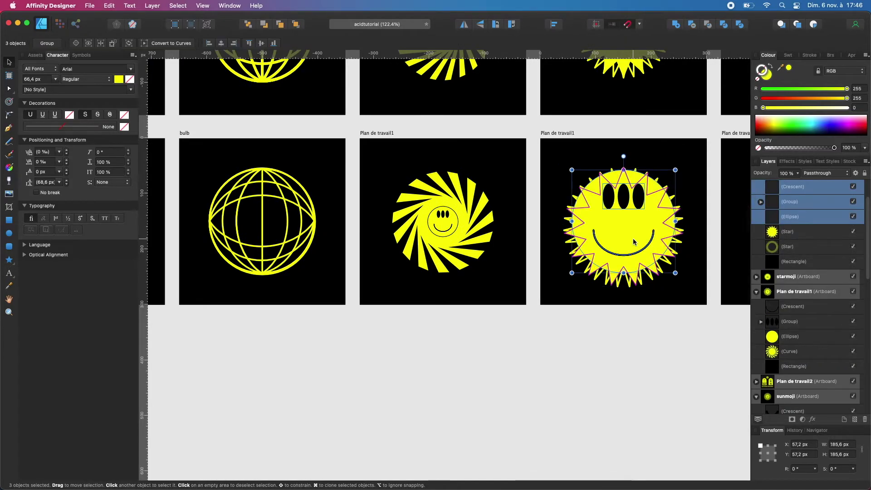
pyautogui.moveTo(676, 273); pyautogui.dragTo(642, 229)
pyautogui.click(713, 219)
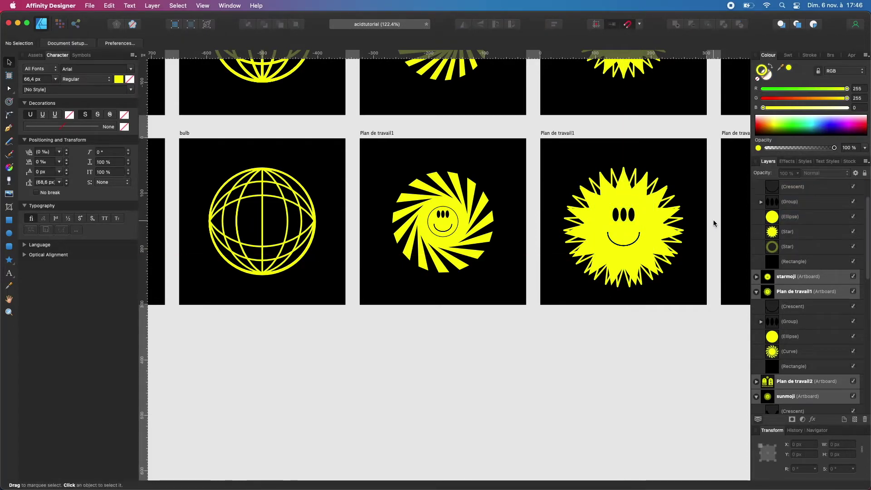
# Group both stars with the face and centre the group vertically on the artboard.
pyautogui.hscroll(5, 713, 220)
pyautogui.moveTo(607, 320); pyautogui.dragTo(478, 159)
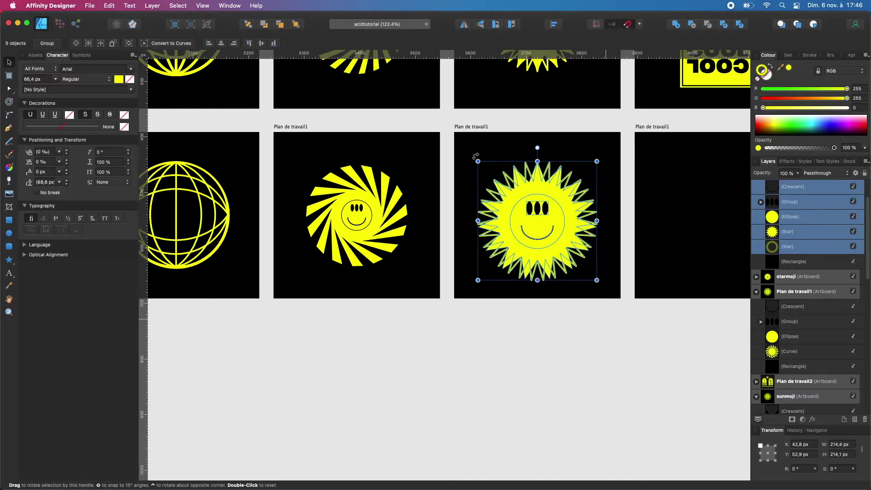
pyautogui.press('super+g')
pyautogui.click(554, 25)
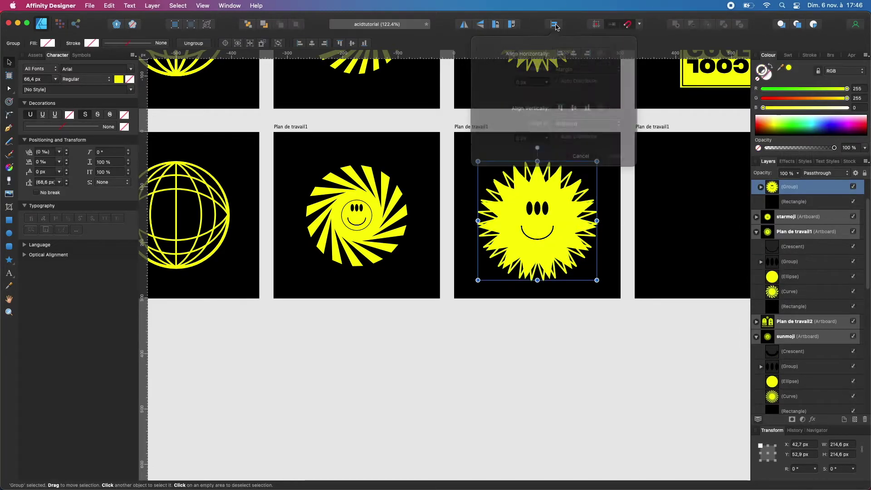
pyautogui.click(574, 100)
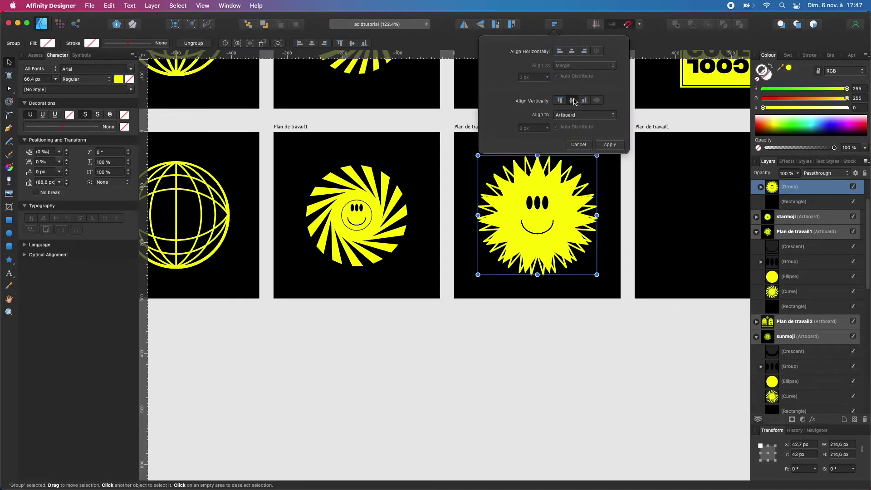
pyautogui.click(611, 146)
pyautogui.click(625, 178)
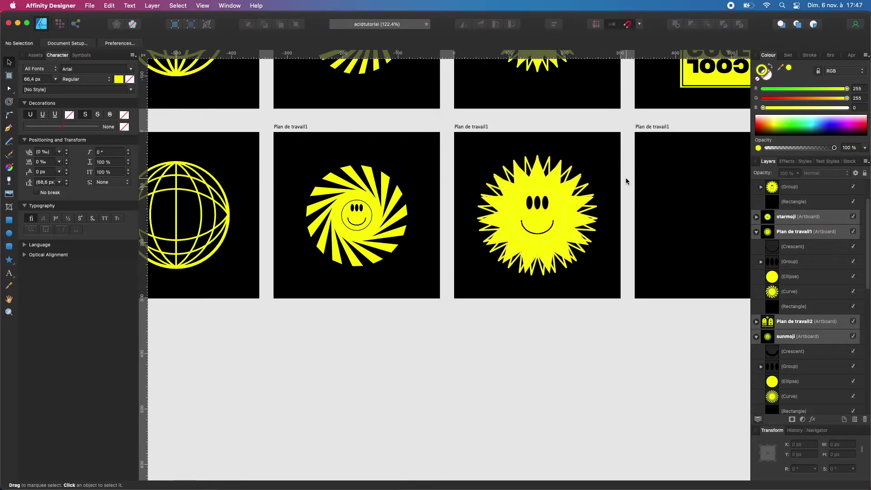
pyautogui.scroll(1, 576, 205)
pyautogui.scroll(5, 575, 205)
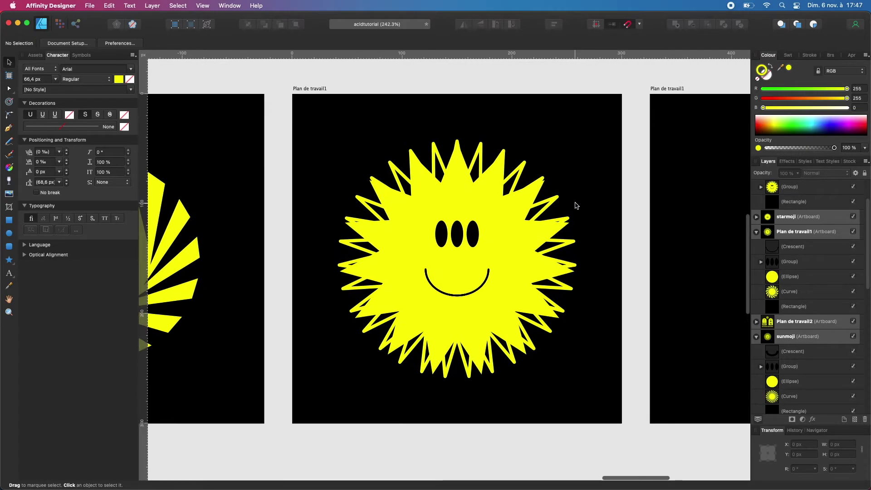
# Draw a rectangle about 128 px wide and 156 px tall on the empty artboard beside the star.
pyautogui.scroll(-5, 455, 298)
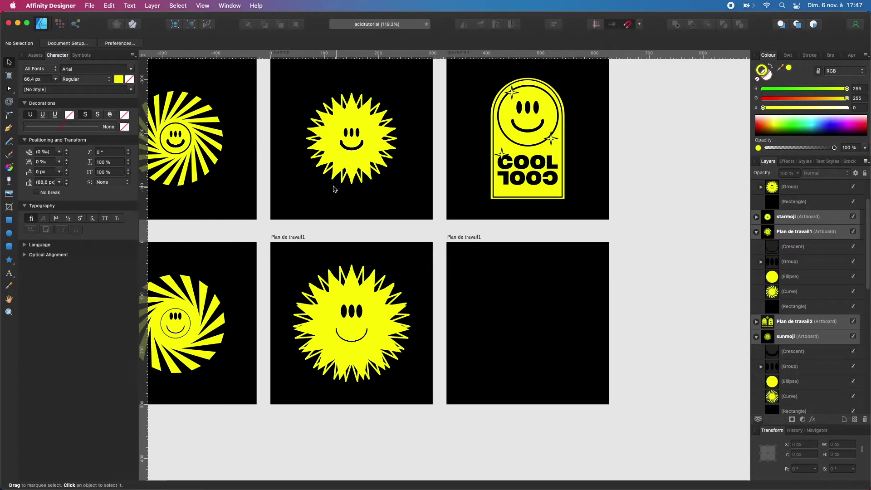
pyautogui.click(9, 220)
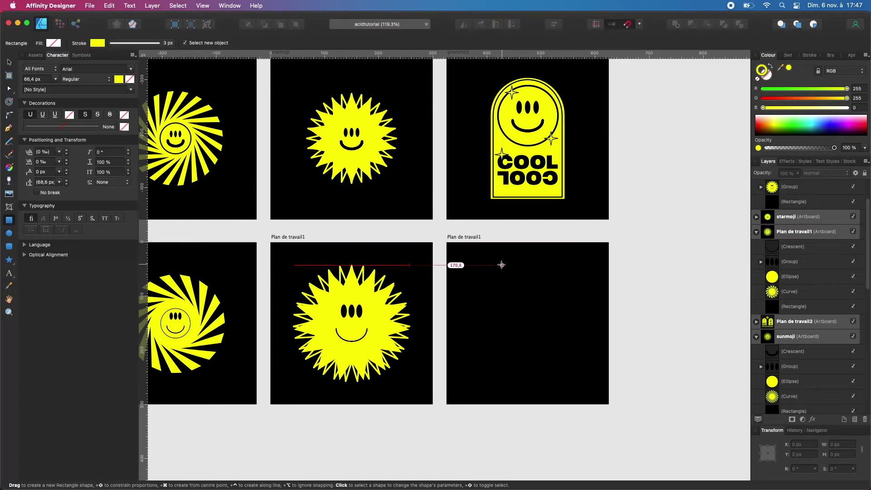
pyautogui.moveTo(494, 267); pyautogui.dragTo(563, 372)
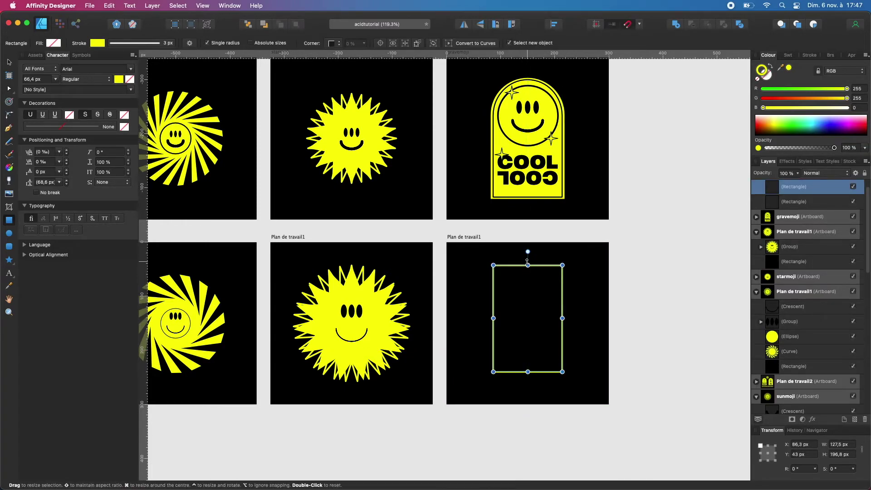
pyautogui.moveTo(527, 266); pyautogui.dragTo(528, 288)
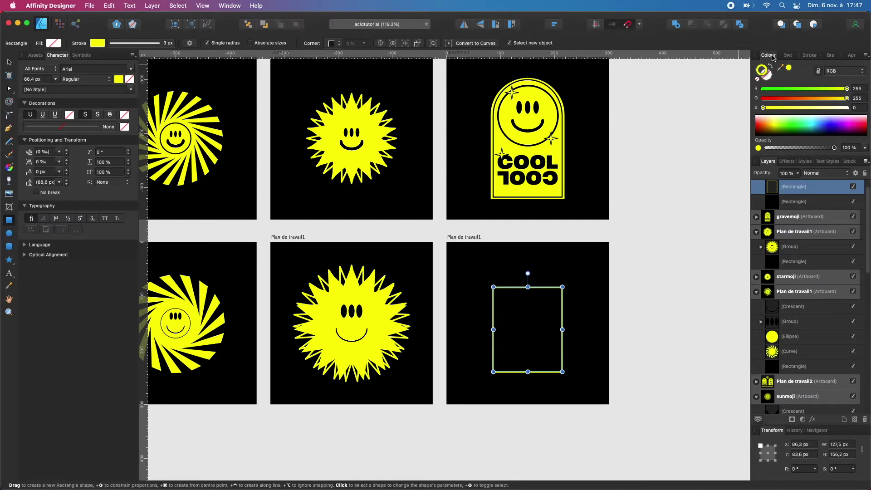
# Fill the rectangle with the saved yellow and remove its stroke.
pyautogui.click(758, 79)
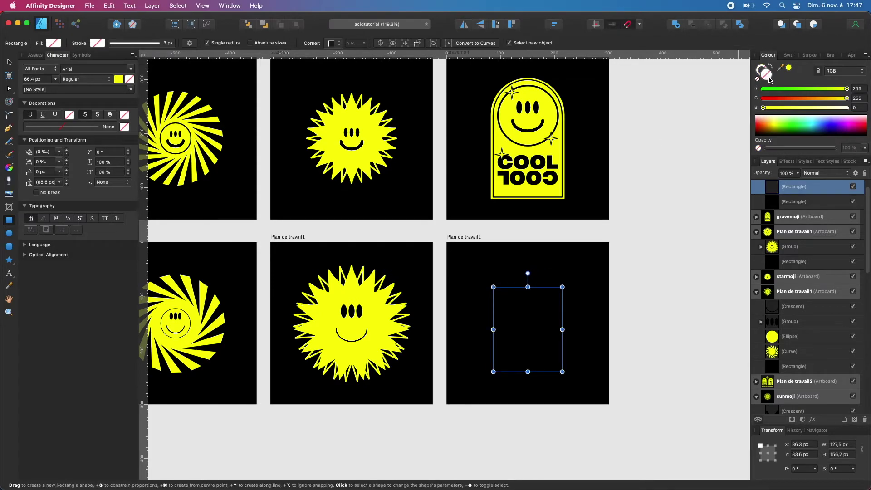
pyautogui.click(790, 68)
pyautogui.press('v')
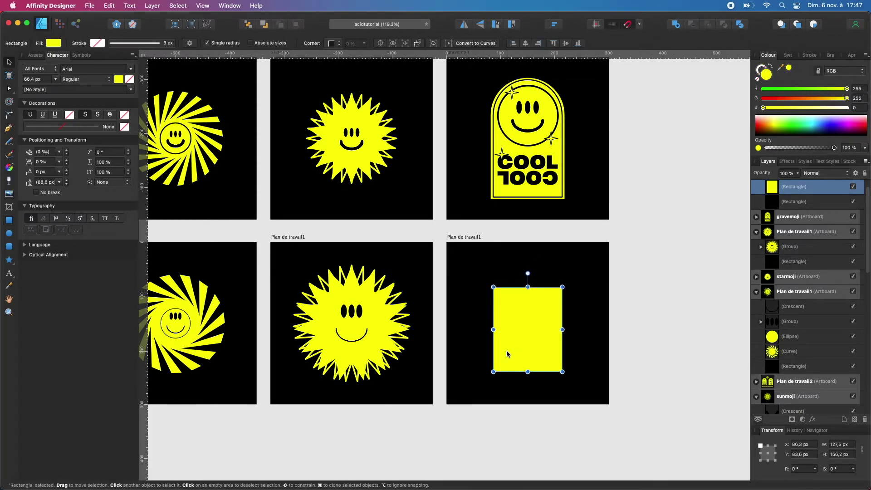
# Draw a yellow circle about 128 px in diameter over the rectangle's upper part, matching the rectangle's width.
pyautogui.scroll(3, 507, 350)
pyautogui.hscroll(5, 506, 351)
pyautogui.press('m')
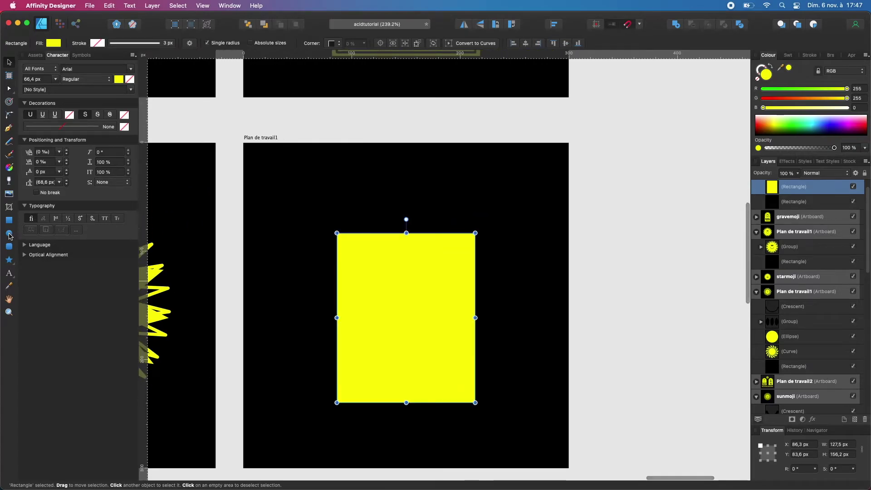
pyautogui.press('v')
pyautogui.press('m')
pyautogui.press('super+d')
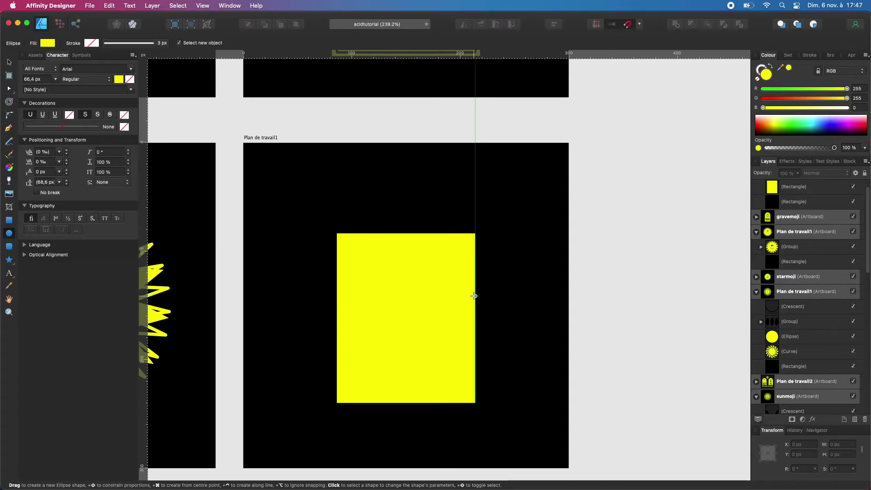
pyautogui.moveTo(474, 296); pyautogui.dragTo(302, 188)
pyautogui.press('v')
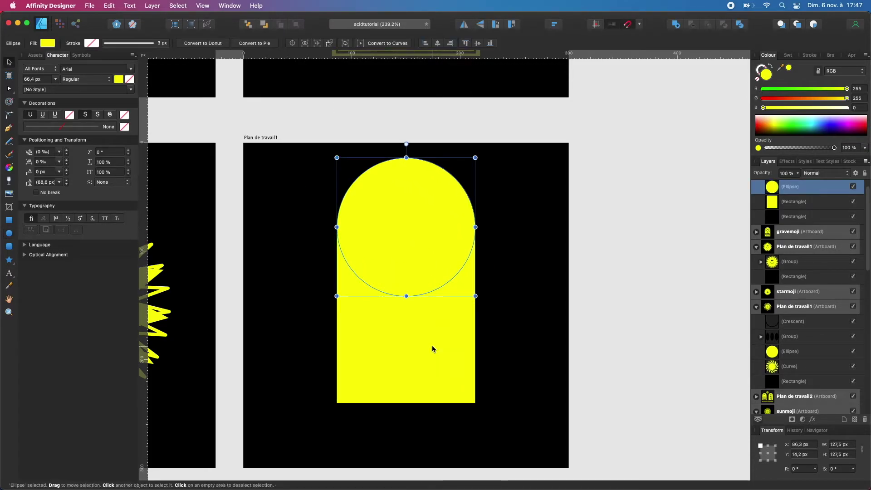
# Merge the circle and rectangle into a single arch shape and centre it on the artboard.
pyautogui.keyDown('shift'); pyautogui.click(432, 345); pyautogui.keyUp('shift')
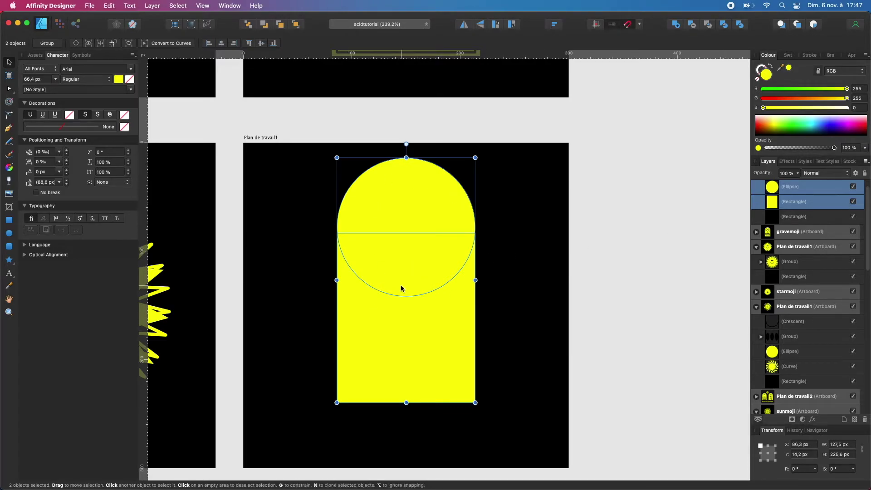
pyautogui.click(676, 25)
pyautogui.moveTo(423, 268)
pyautogui.mouseDown()
pyautogui.moveTo(401, 388)
pyautogui.moveTo(411, 263)
pyautogui.moveTo(464, 258)
pyautogui.moveTo(491, 271)
pyautogui.moveTo(484, 241)
pyautogui.moveTo(407, 266)
pyautogui.mouseUp()
pyautogui.click(611, 257)
pyautogui.scroll(-5, 612, 257)
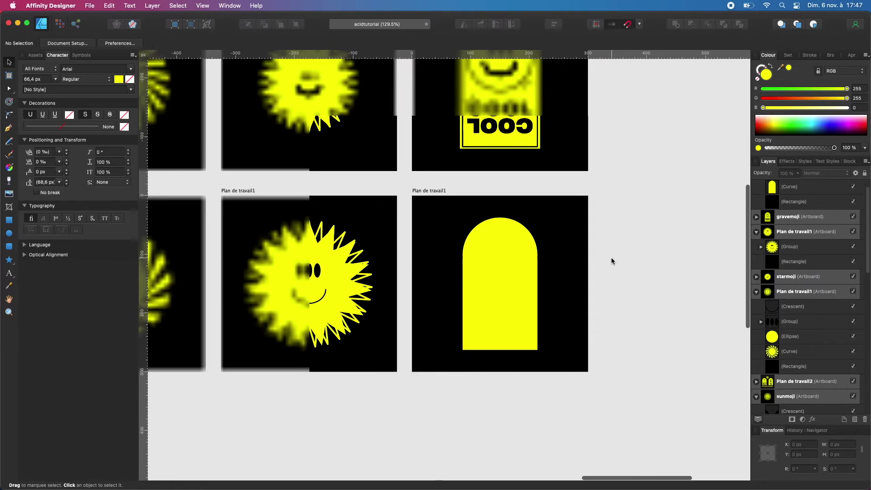
pyautogui.hscroll(2, 611, 258)
pyautogui.scroll(1, 611, 257)
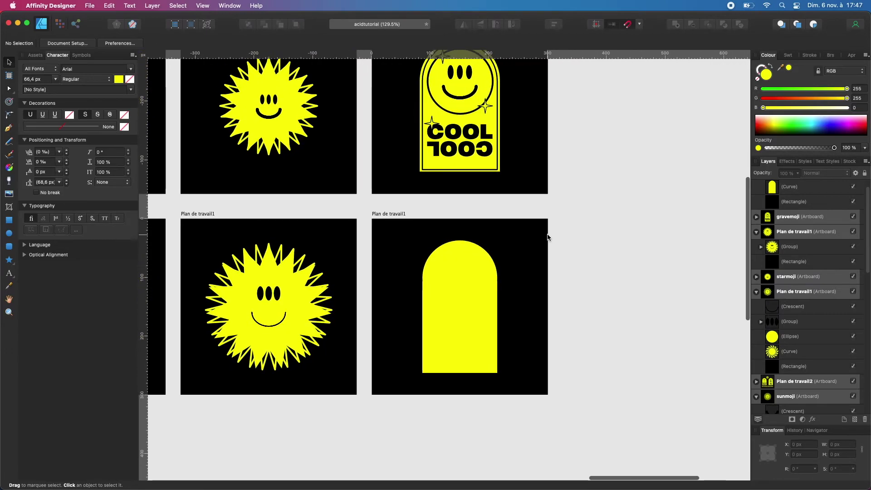
# Duplicate the arch and shrink the copy around its centre to about 116 by 215 px, leaving an even margin.
pyautogui.scroll(3, 465, 298)
pyautogui.click(466, 298)
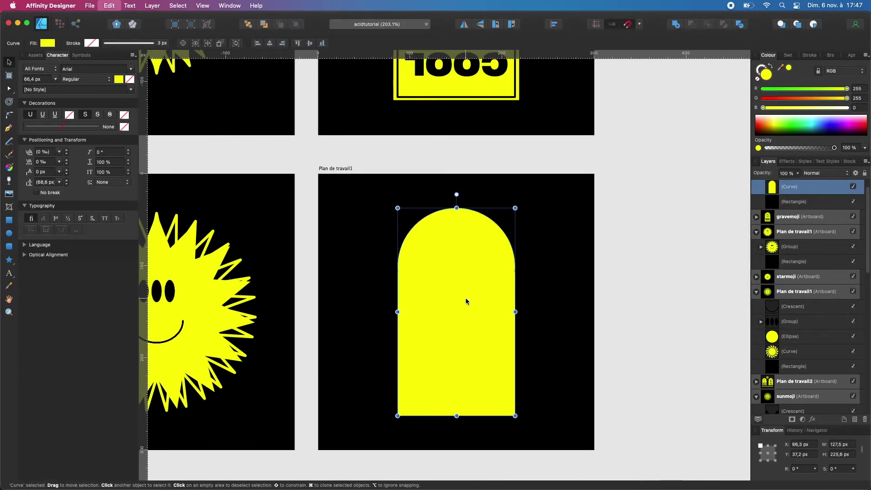
pyautogui.press('super+j')
pyautogui.scroll(3, 447, 130)
pyautogui.hscroll(1, 447, 131)
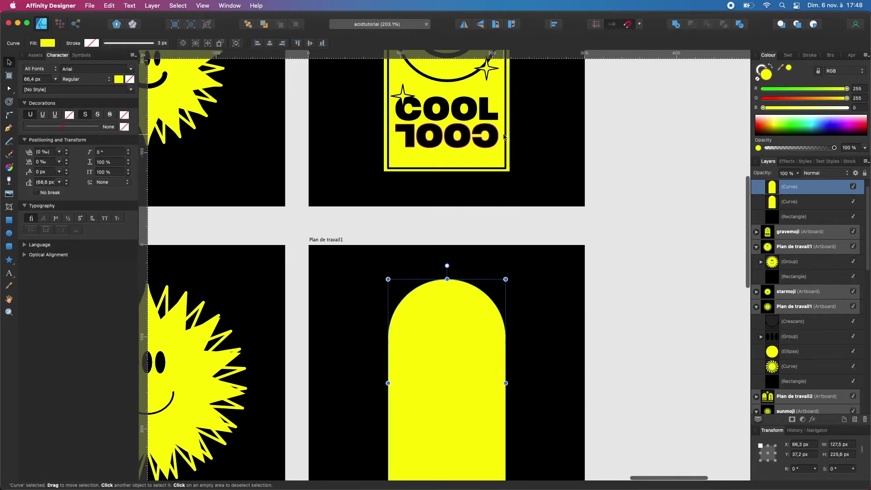
pyautogui.scroll(-4, 483, 404)
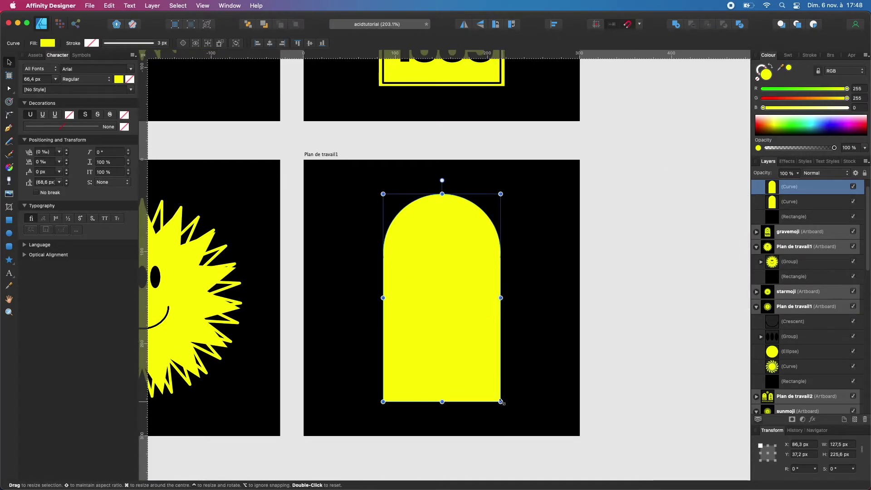
pyautogui.moveTo(501, 402); pyautogui.dragTo(495, 398)
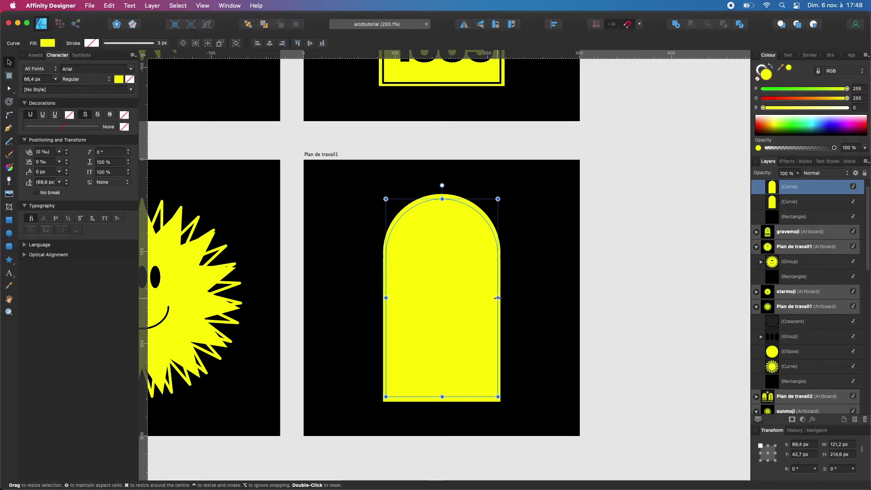
pyautogui.moveTo(498, 298); pyautogui.dragTo(494, 298)
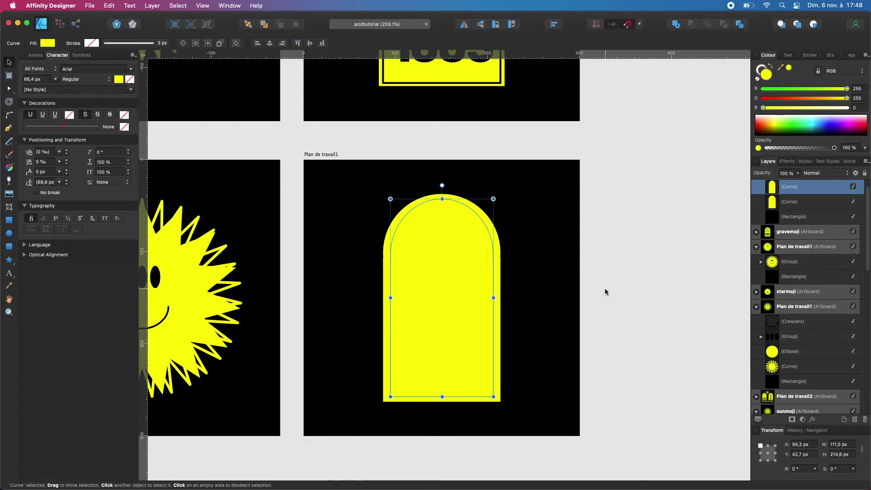
pyautogui.scroll(2, 447, 310)
pyautogui.scroll(3, 447, 310)
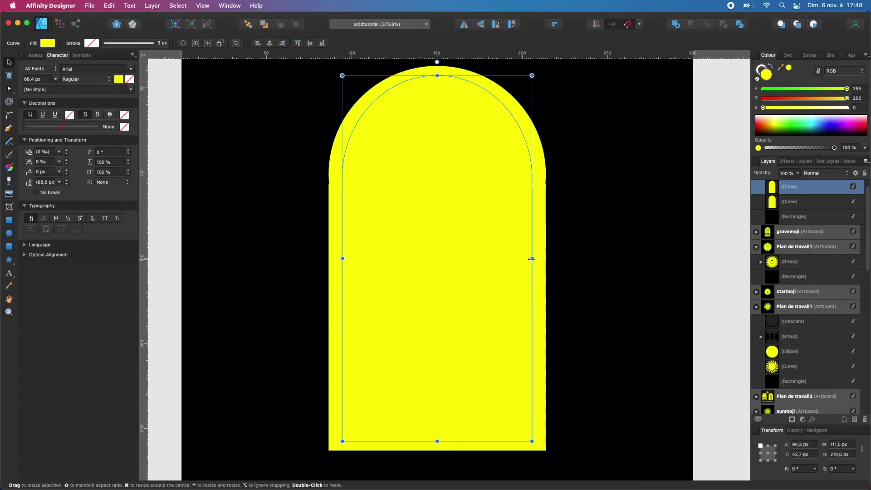
pyautogui.moveTo(533, 258); pyautogui.dragTo(536, 259)
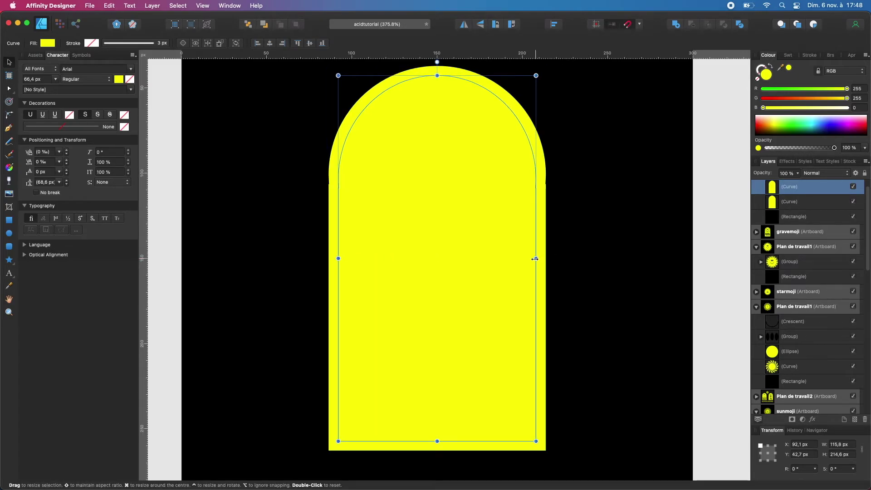
# Remove the inner arch's fill and give it a black 3 px stroke.
pyautogui.click(758, 79)
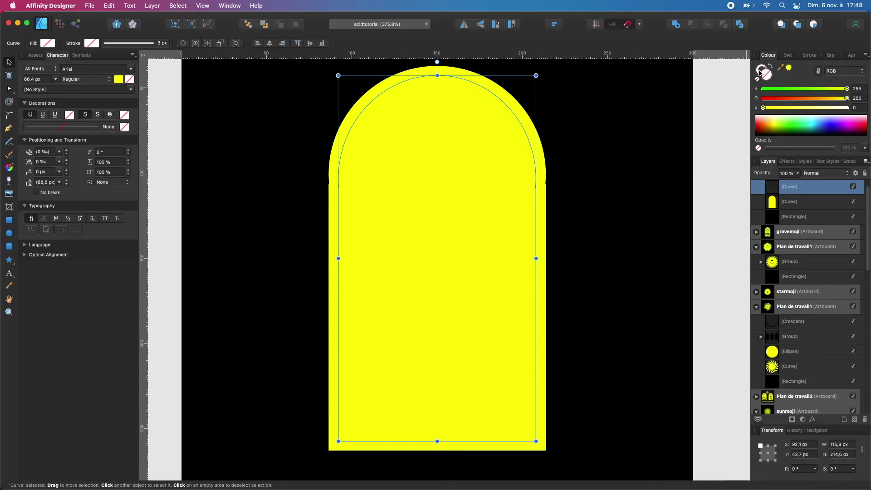
pyautogui.click(771, 129)
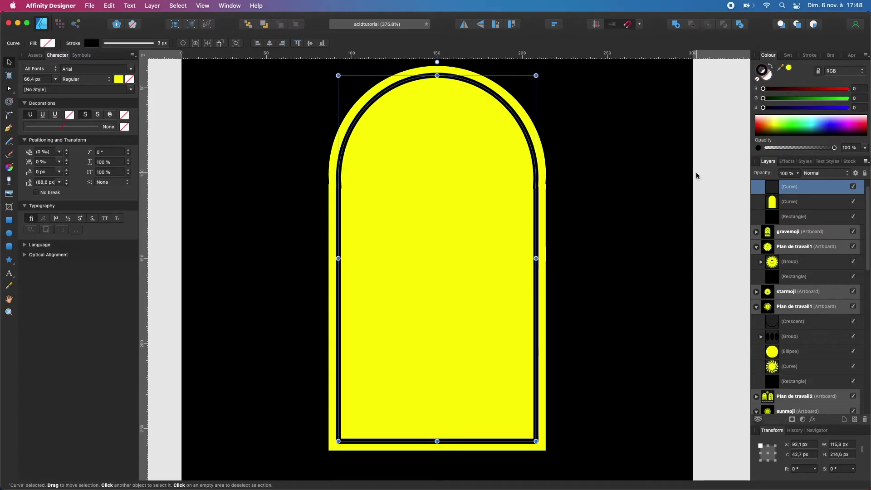
pyautogui.click(712, 177)
# Copy the three-eyed smiley from the smiley artboard onto the arch and scale it down to about 94 px.
pyautogui.scroll(-5, 445, 274)
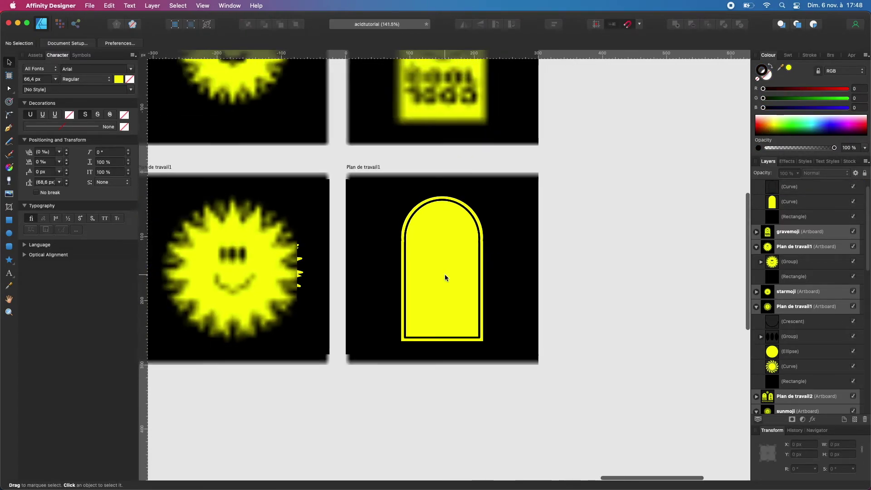
pyautogui.hscroll(-10, 445, 274)
pyautogui.hscroll(-10, 444, 274)
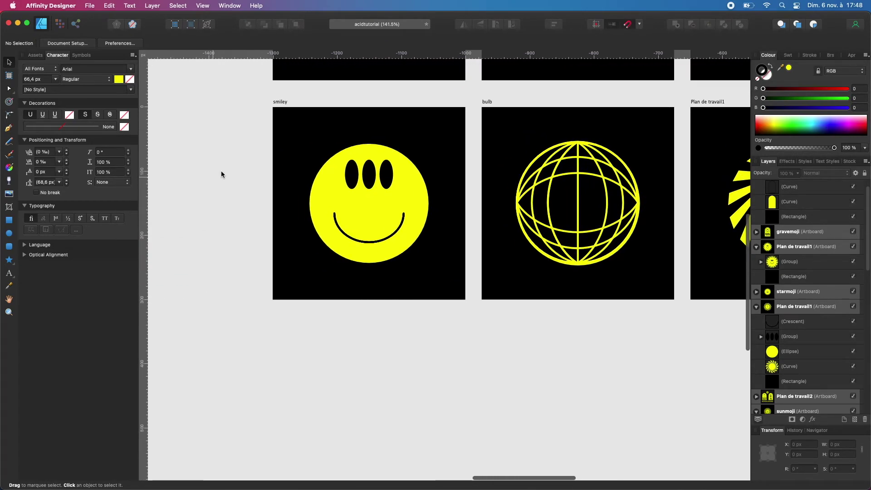
pyautogui.moveTo(238, 123); pyautogui.dragTo(447, 280)
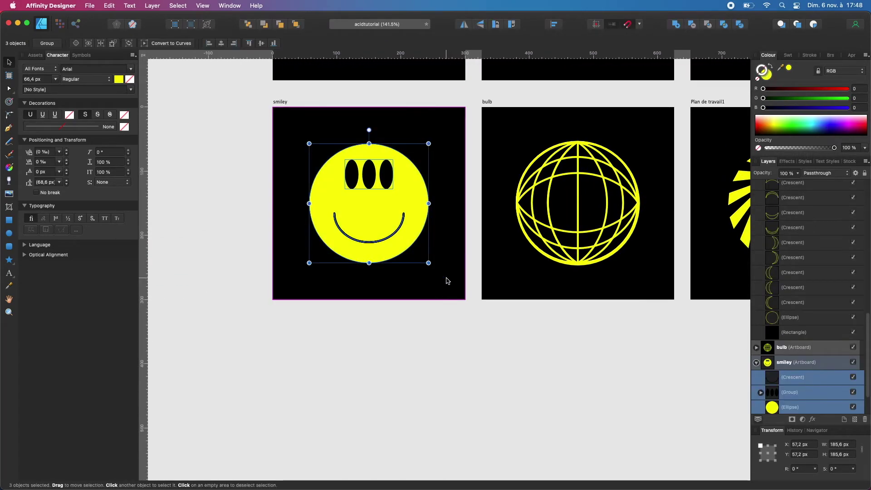
pyautogui.hscroll(5, 448, 280)
pyautogui.hscroll(10, 447, 280)
pyautogui.press('super+v')
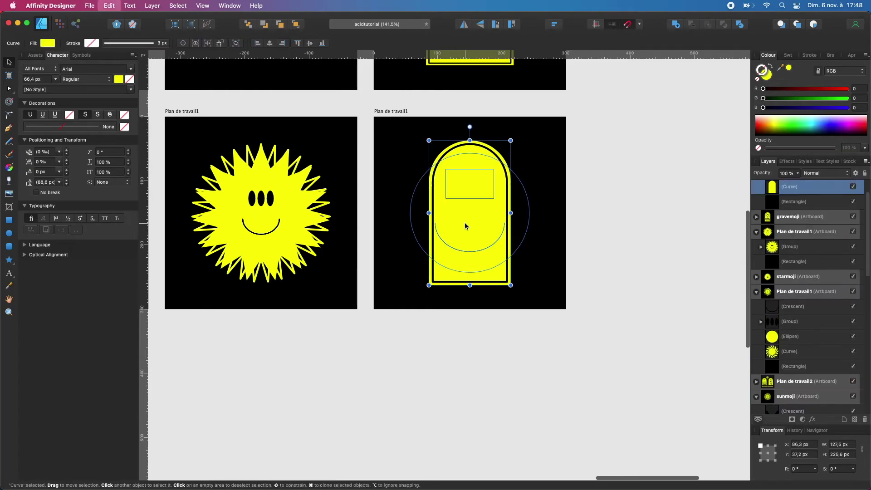
pyautogui.moveTo(531, 273); pyautogui.dragTo(496, 245)
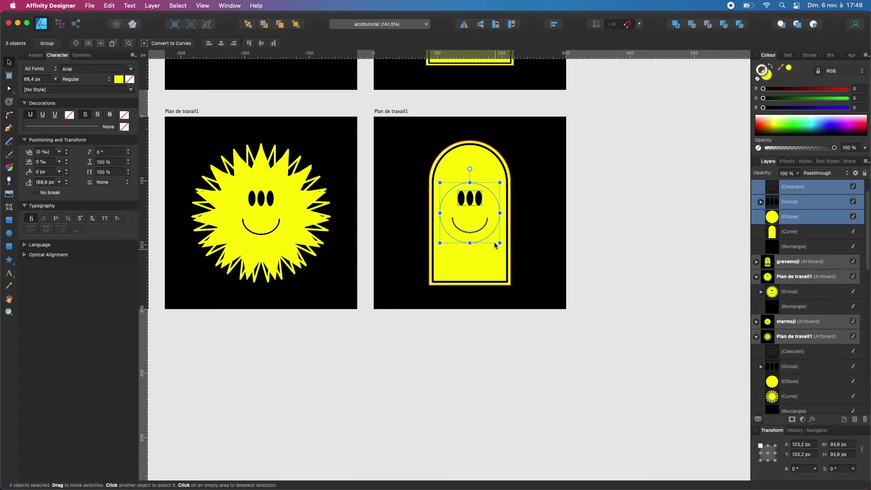
# Resize the copied smiley to about 97 px and centre it horizontally within the arch's rounded upper part.
pyautogui.press('super+z')
pyautogui.moveTo(529, 272); pyautogui.dragTo(491, 198)
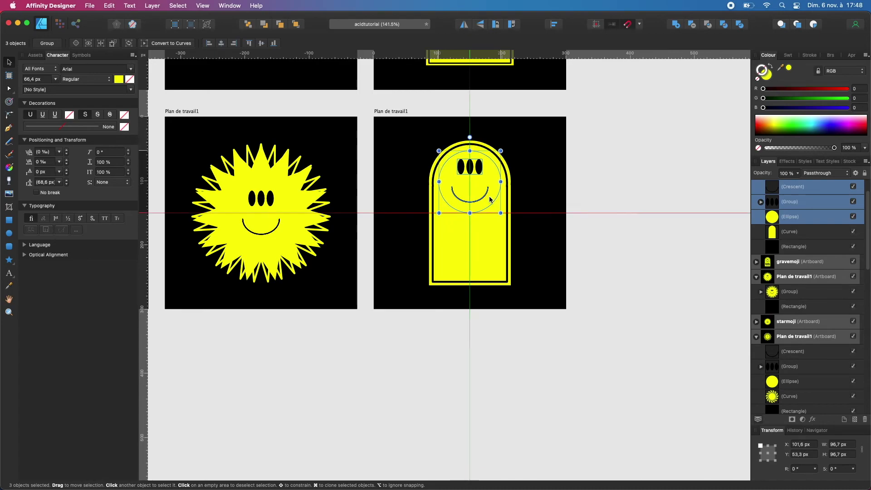
pyautogui.click(622, 215)
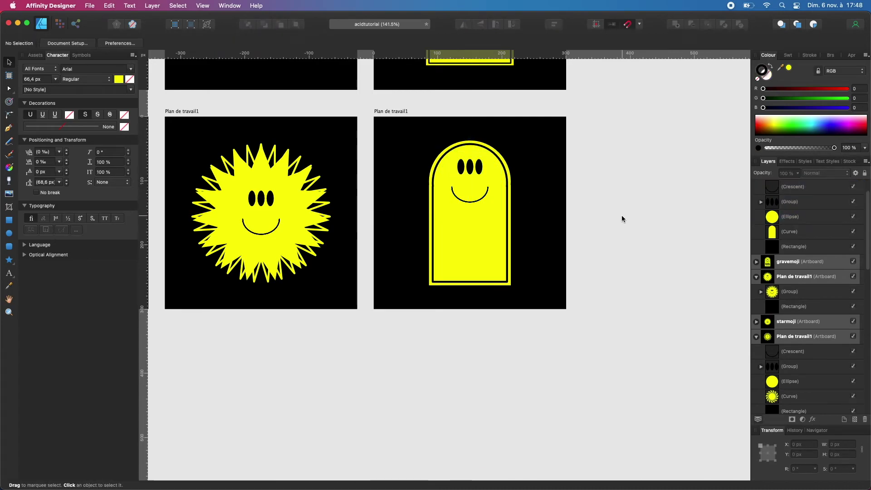
# Give the yellow circle behind the gravestone's face a black 3 px stroke.
pyautogui.click(491, 177)
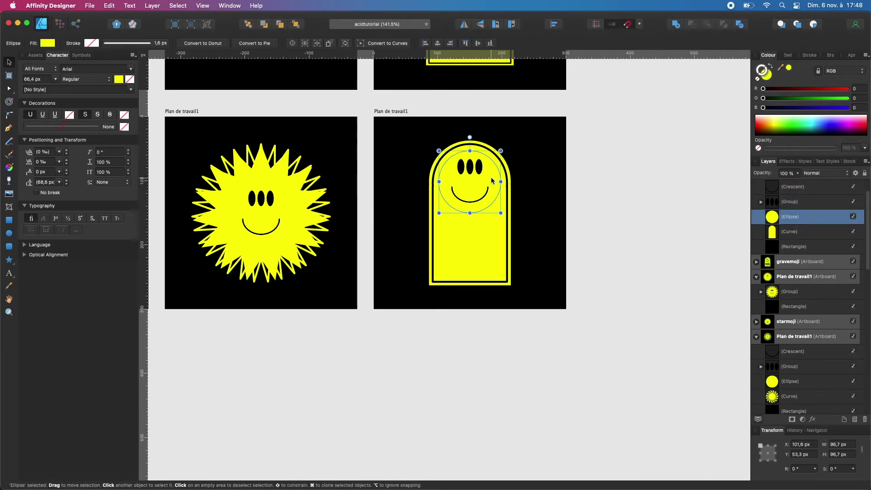
pyautogui.click(765, 135)
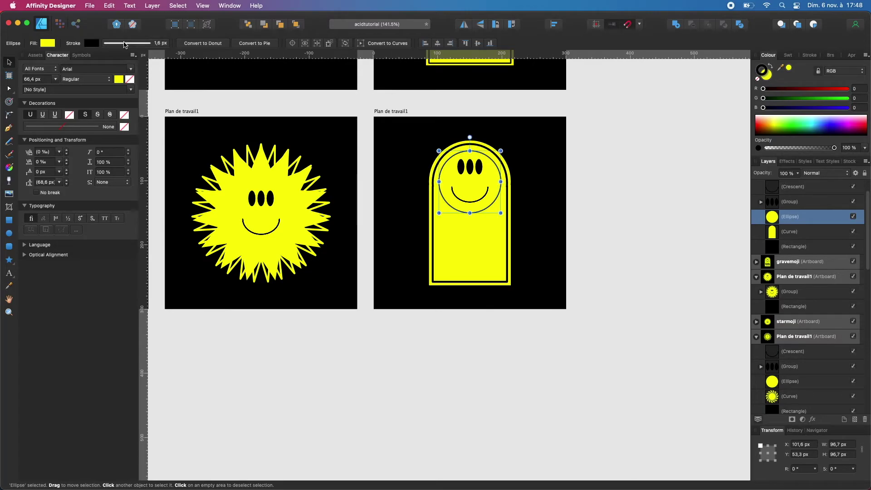
pyautogui.click(124, 45)
pyautogui.click(175, 73)
pyautogui.press('Up')
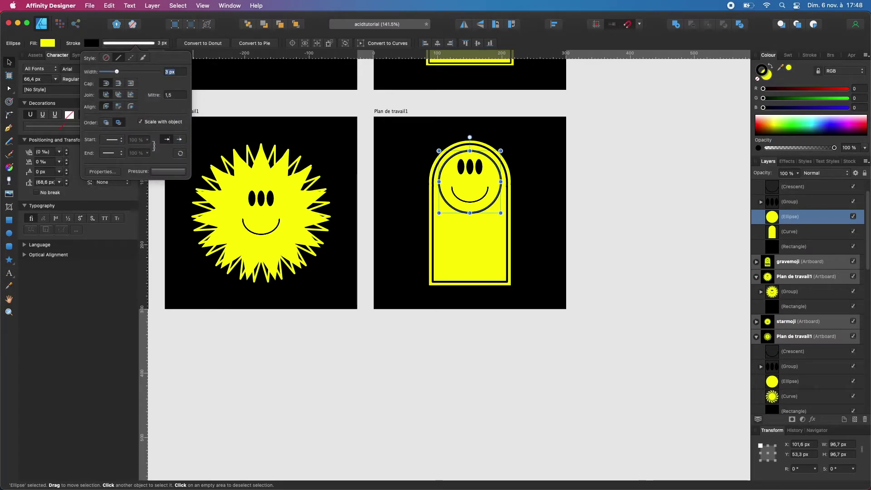
pyautogui.click(642, 191)
# Thicken the smile's black stroke so it matches the outline of the face circle.
pyautogui.scroll(8, 490, 202)
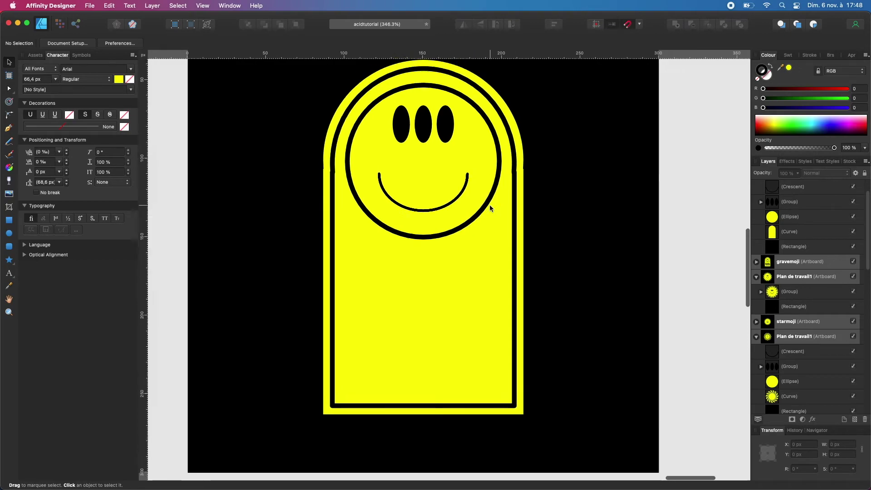
pyautogui.click(447, 207)
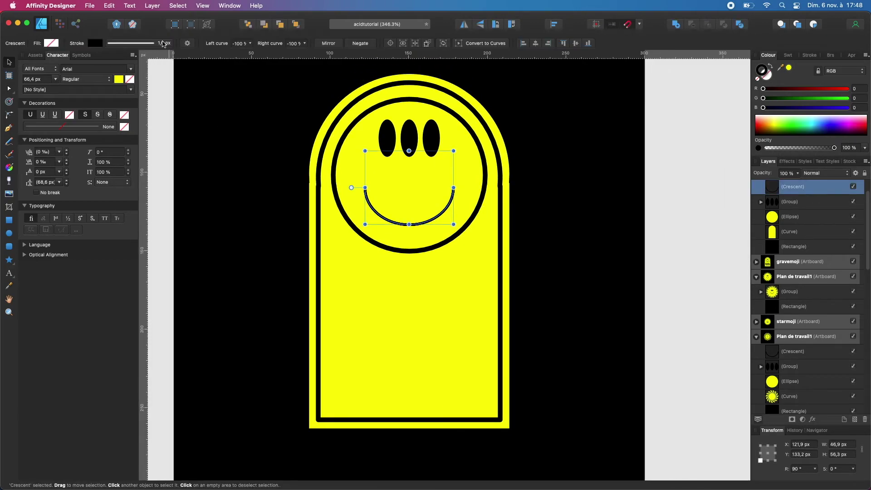
pyautogui.click(163, 43)
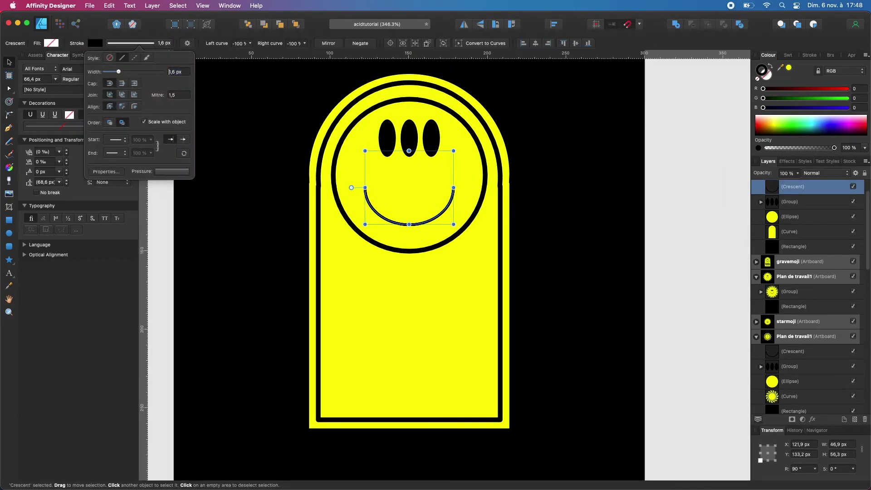
pyautogui.press('Up')
pyautogui.press('Up')
pyautogui.click(667, 189)
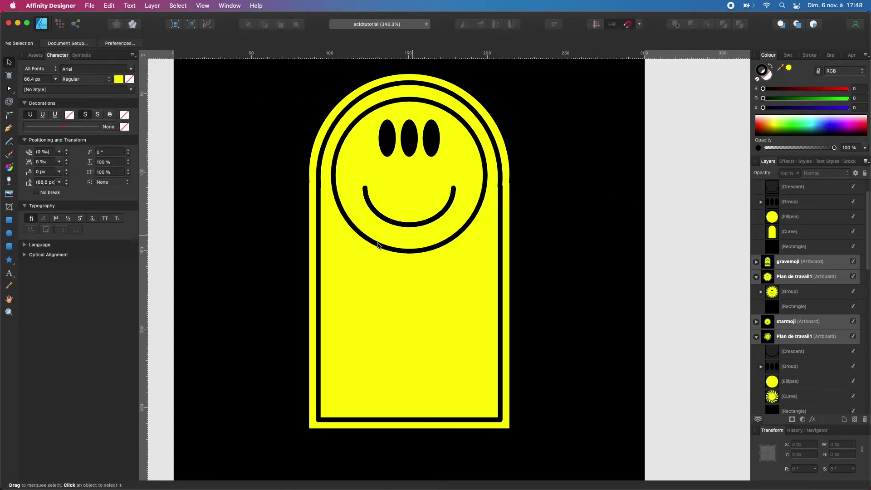
# Add the artistic text "cool" at about 37 px on the arch below the smiley and fill it black.
pyautogui.scroll(-3, 360, 246)
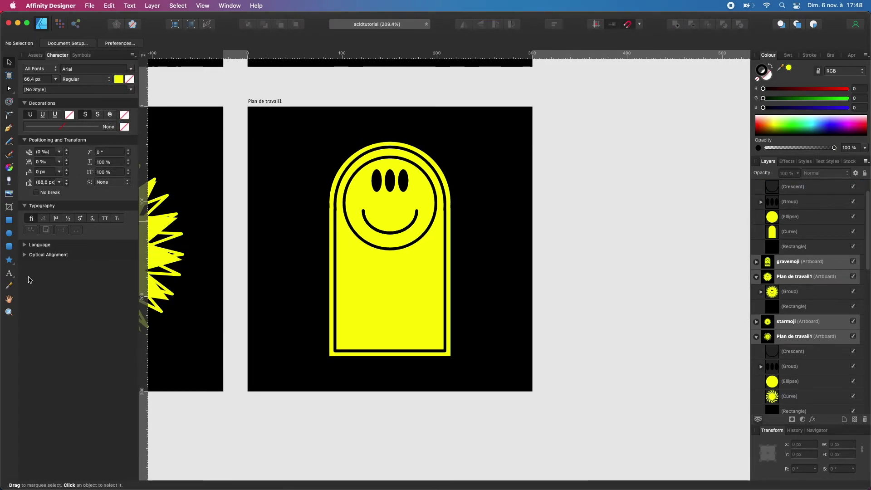
pyautogui.click(13, 278)
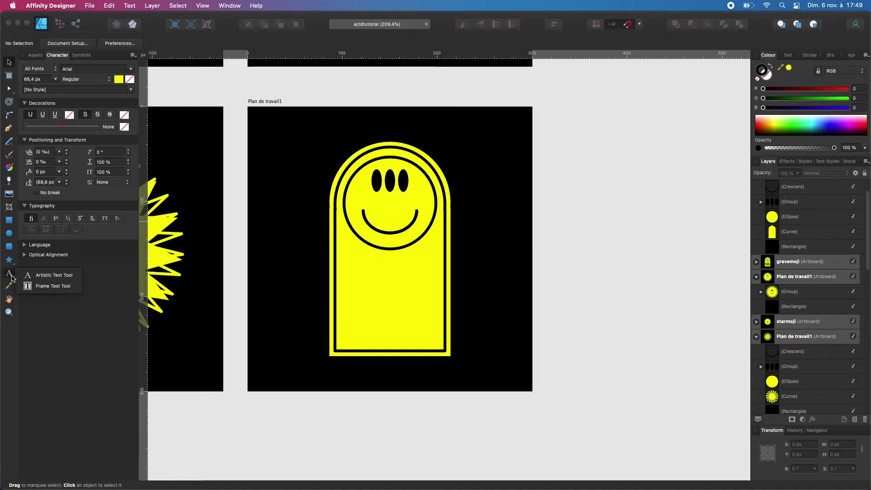
pyautogui.click(49, 275)
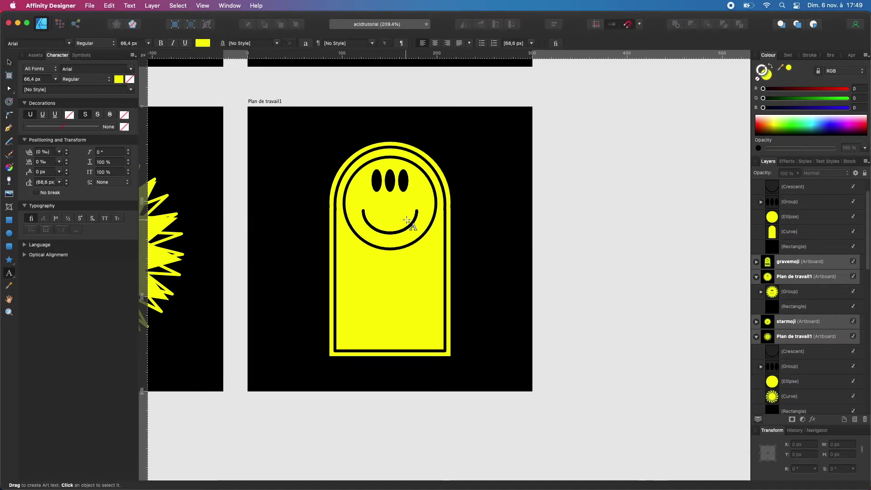
pyautogui.moveTo(345, 270); pyautogui.dragTo(356, 292)
pyautogui.write('cool')
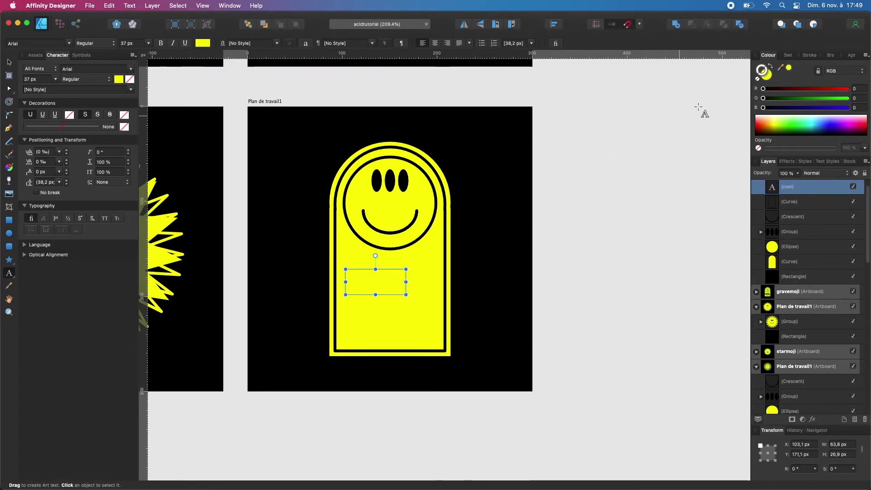
pyautogui.click(767, 75)
pyautogui.moveTo(766, 130); pyautogui.dragTo(740, 152)
pyautogui.press('Escape')
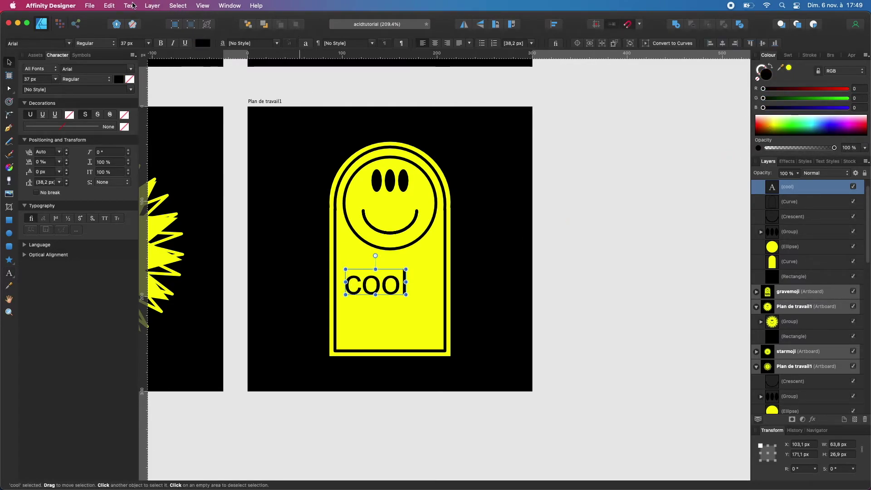
# Set the word's capitalisation to All Caps and shift it slightly up and left under the smiley.
pyautogui.click(130, 5)
pyautogui.moveTo(166, 123)
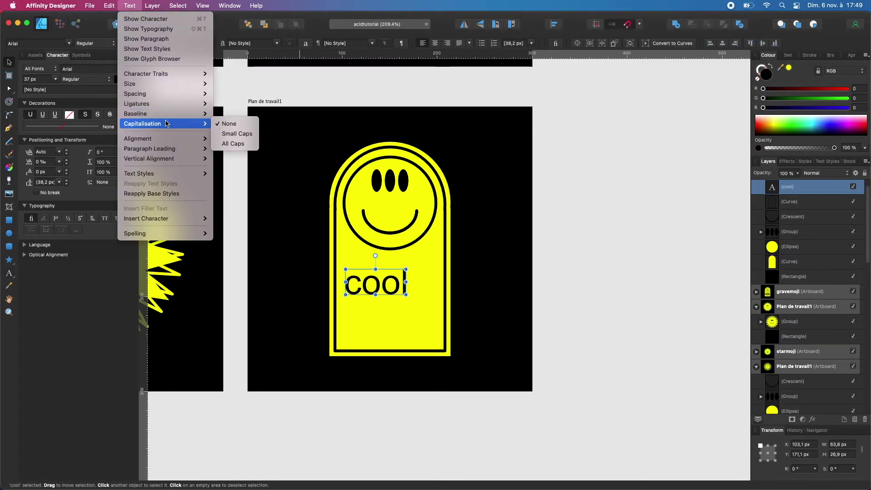
pyautogui.click(244, 145)
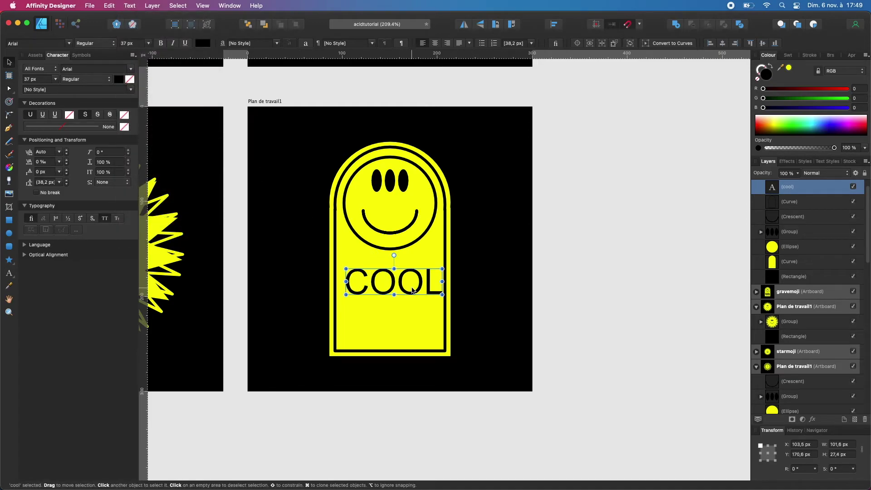
pyautogui.moveTo(413, 292); pyautogui.dragTo(409, 288)
# Change the COOL text's font to Arial Black and shrink it to about 99 px wide, within the inner outline.
pyautogui.click(70, 43)
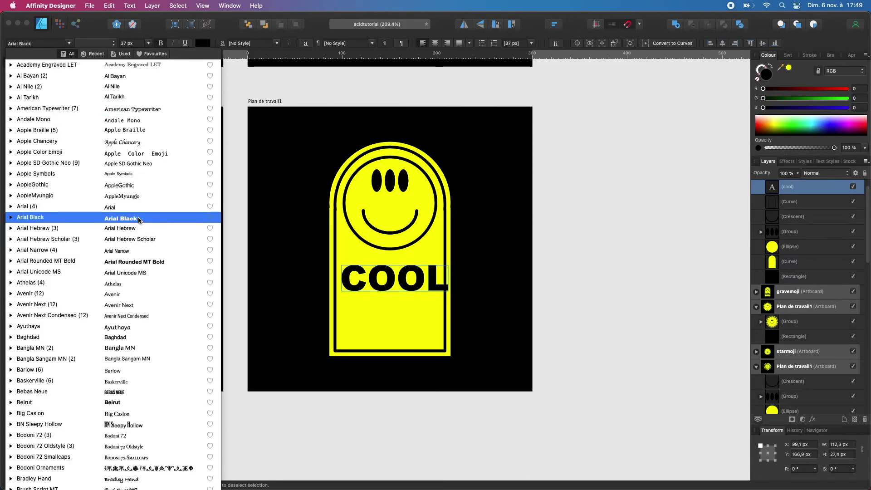
pyautogui.click(45, 218)
pyautogui.moveTo(448, 291); pyautogui.dragTo(438, 288)
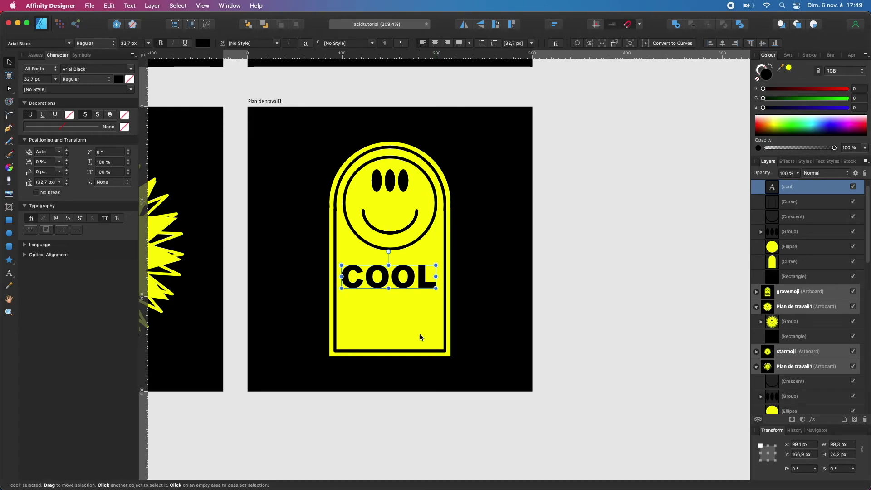
# Duplicate the COOL text, rotate the copy 180° and place it directly below the original.
pyautogui.press('super+j')
pyautogui.moveTo(389, 251); pyautogui.dragTo(401, 361)
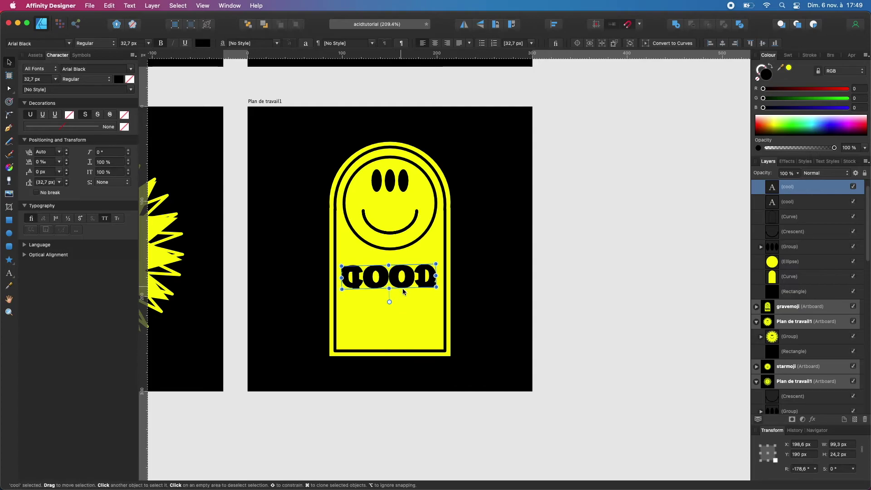
pyautogui.moveTo(390, 302)
pyautogui.mouseDown()
pyautogui.moveTo(411, 291)
pyautogui.moveTo(388, 301)
pyautogui.moveTo(398, 313)
pyautogui.mouseUp()
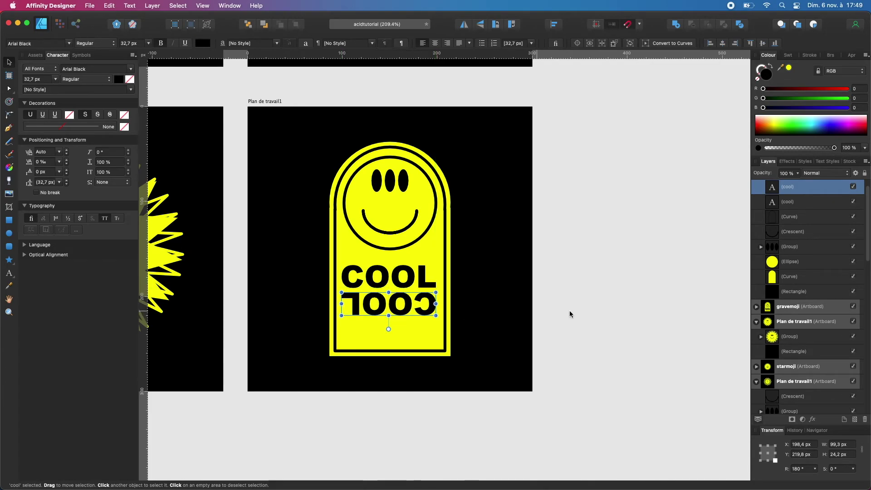
pyautogui.click(591, 314)
# Draw a four-pointed star about 22 by 25 px with a 38% inner radius, between the smile and the COOL text.
pyautogui.scroll(10, 369, 215)
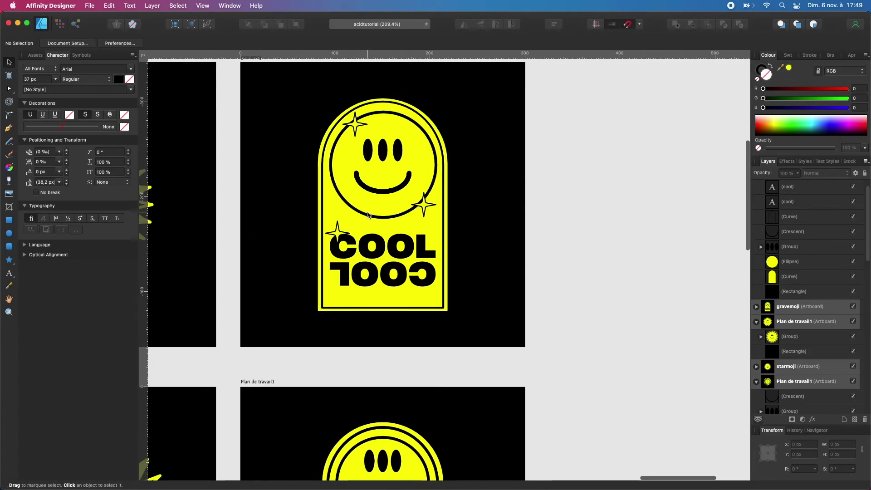
pyautogui.scroll(-10, 414, 218)
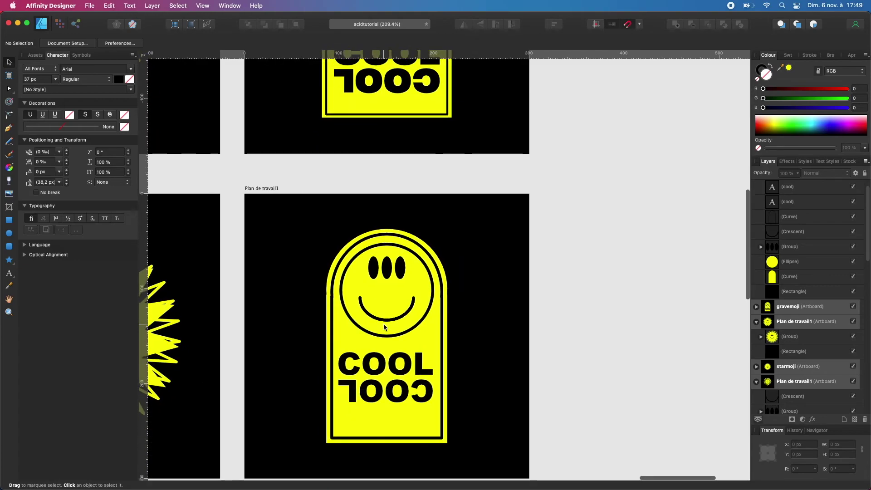
pyautogui.click(8, 261)
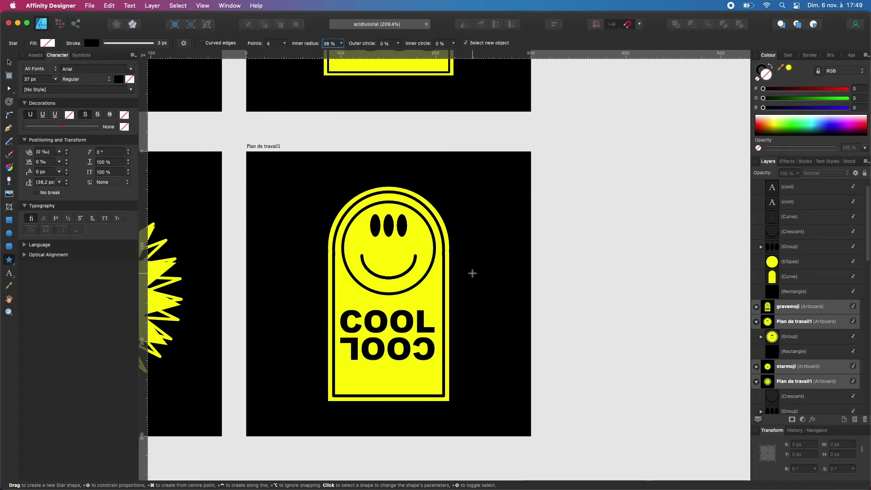
pyautogui.moveTo(394, 287); pyautogui.dragTo(411, 307)
pyautogui.scroll(10, 404, 296)
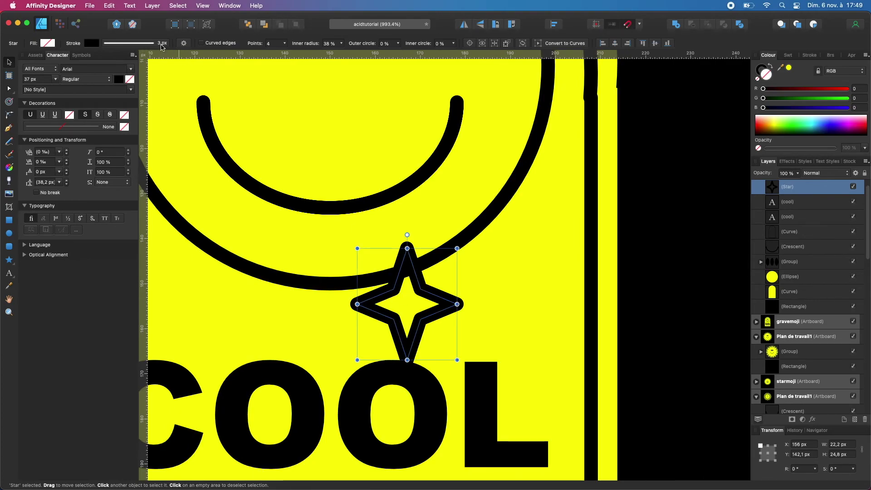
# Set the star's stroke width to 1 px.
pyautogui.click(149, 44)
pyautogui.write('1')
pyautogui.press('Return')
pyautogui.click(312, 274)
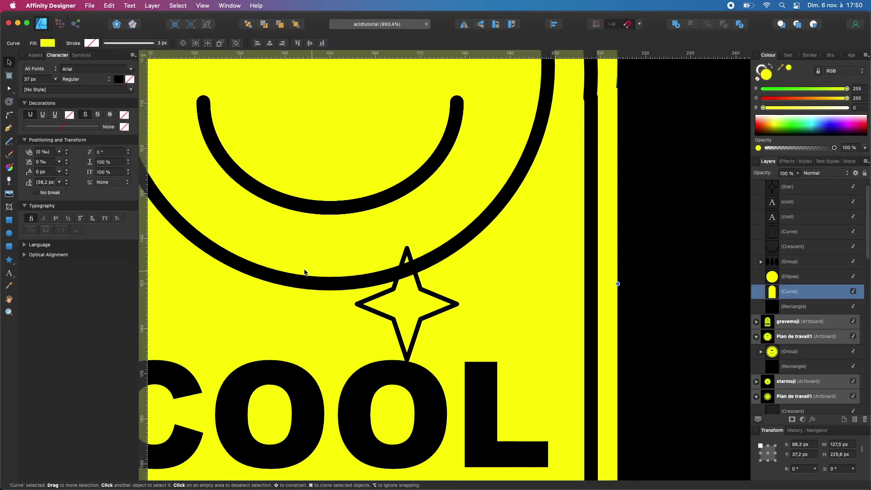
# Reduce the star's inner radius to 10% and move it onto the lower-right edge of the face circle.
pyautogui.click(431, 318)
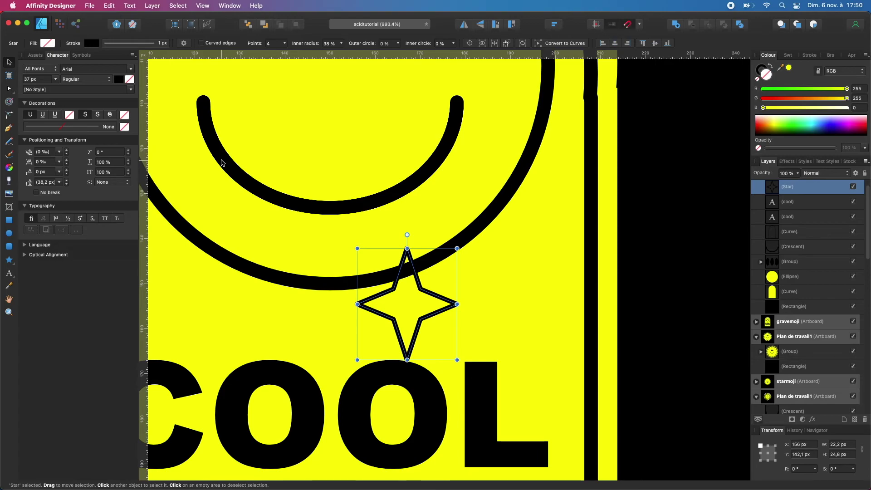
pyautogui.click(15, 95)
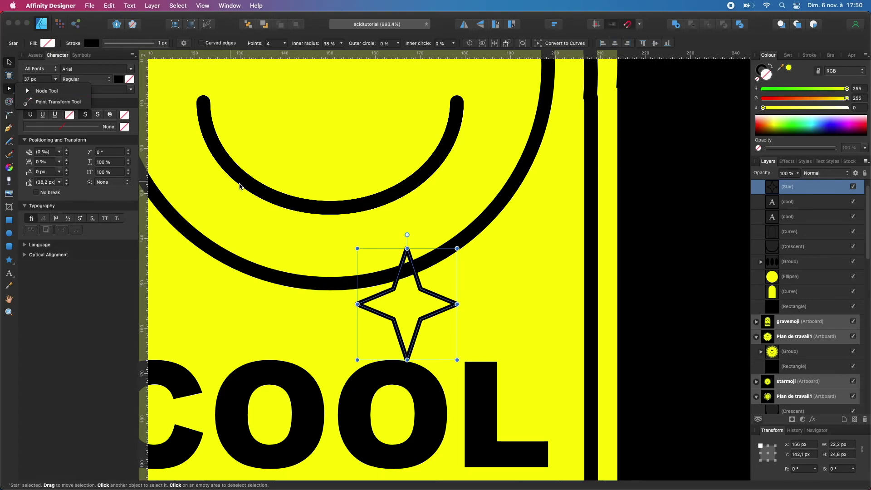
pyautogui.click(46, 91)
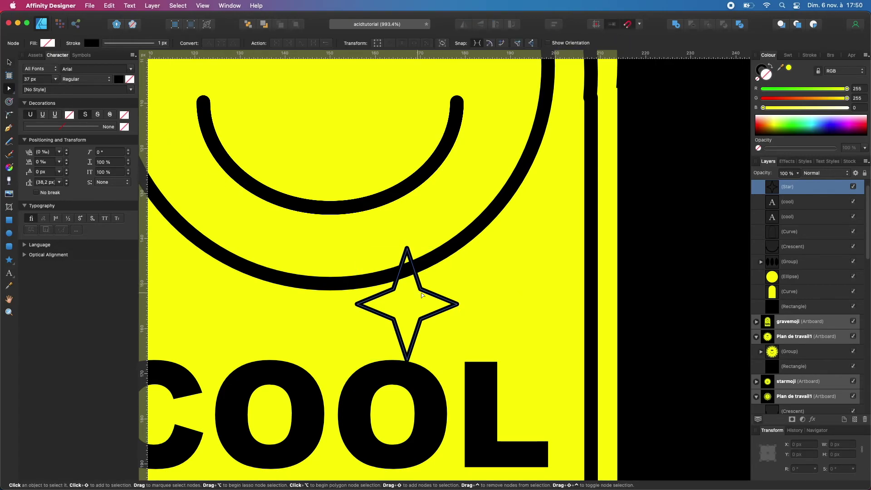
pyautogui.press('v')
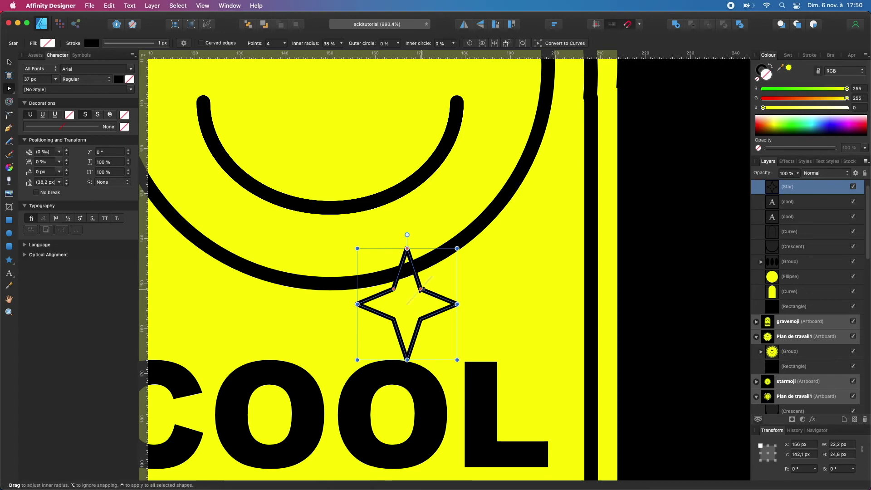
pyautogui.moveTo(407, 248)
pyautogui.mouseDown()
pyautogui.moveTo(410, 281)
pyautogui.moveTo(408, 248)
pyautogui.mouseUp()
pyautogui.moveTo(421, 287); pyautogui.dragTo(483, 244)
pyautogui.press('v')
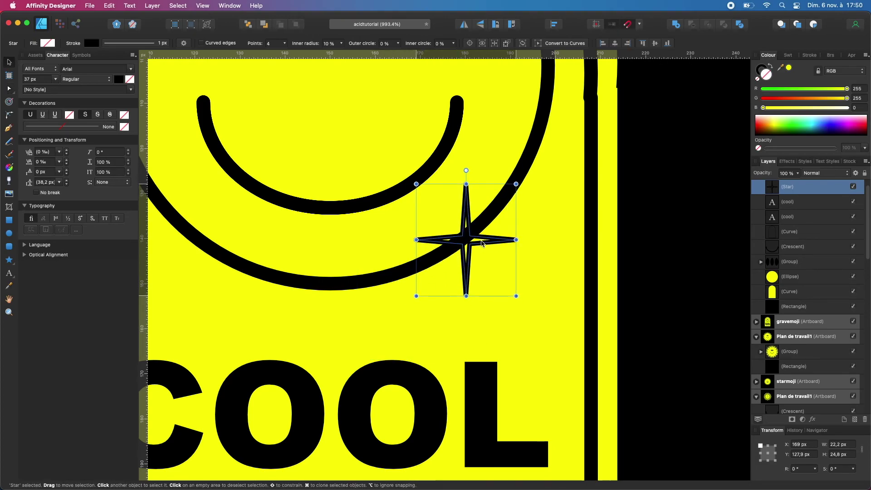
# Fill the sparkle star with the saved yellow and enlarge it to about 27 by 30 px.
pyautogui.click(789, 68)
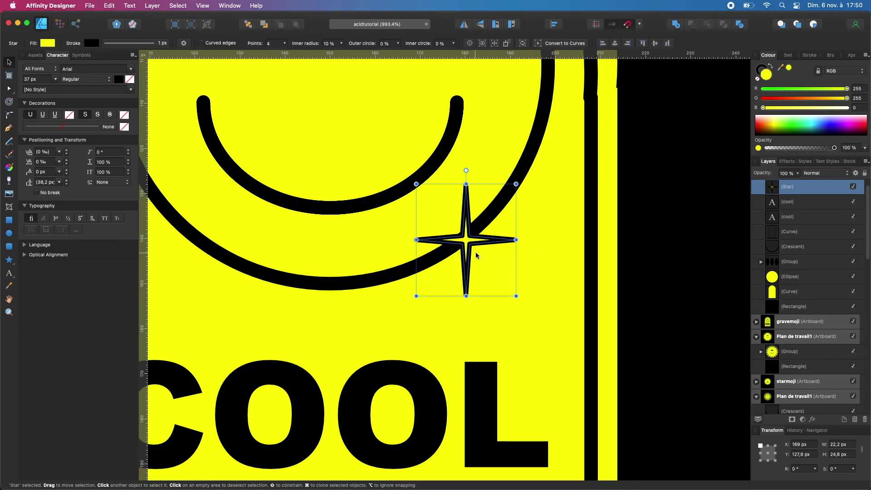
pyautogui.moveTo(516, 295); pyautogui.dragTo(538, 318)
# Place two copies of the sparkle, one below the reversed word's left end and one on the face circle's upper-left edge.
pyautogui.moveTo(494, 254); pyautogui.dragTo(366, 404)
pyautogui.scroll(-3, 495, 228)
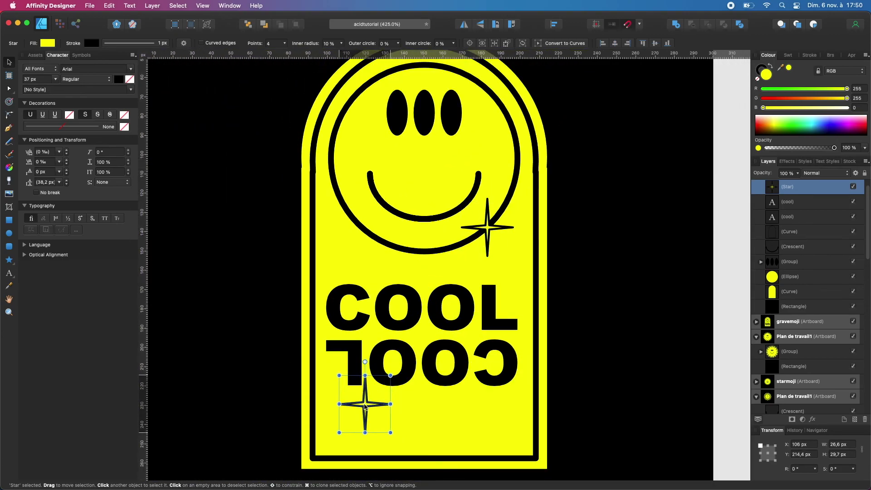
pyautogui.click(367, 140)
pyautogui.press('Delete')
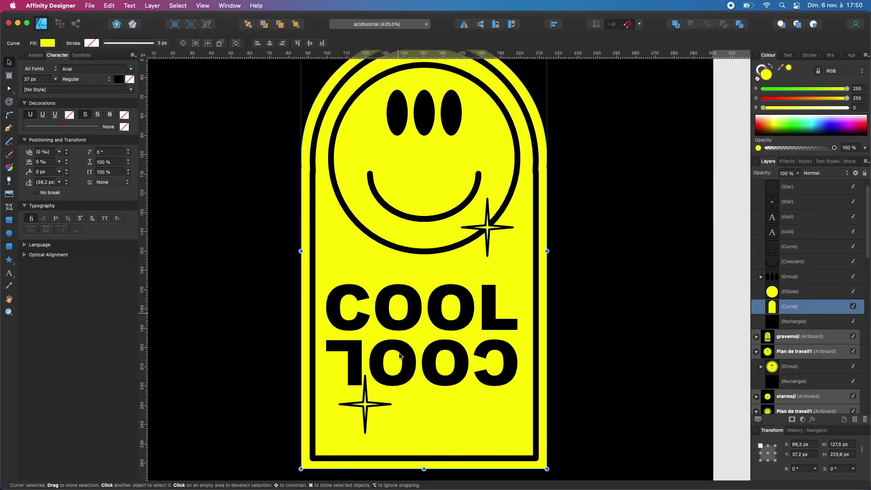
pyautogui.moveTo(370, 417); pyautogui.dragTo(345, 101)
pyautogui.scroll(-3, 450, 393)
# Move both COOL words slightly down together and shift the lower sparkle right so it overlaps the reversed word.
pyautogui.click(484, 271)
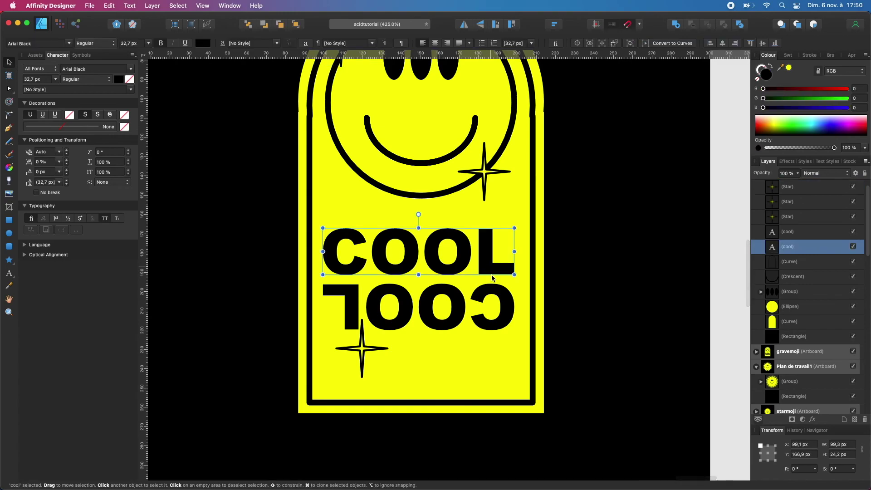
pyautogui.keyDown('shift'); pyautogui.click(510, 312); pyautogui.keyUp('shift')
pyautogui.moveTo(509, 322); pyautogui.dragTo(376, 354)
pyautogui.click(364, 351)
pyautogui.click(608, 321)
pyautogui.scroll(-5, 608, 321)
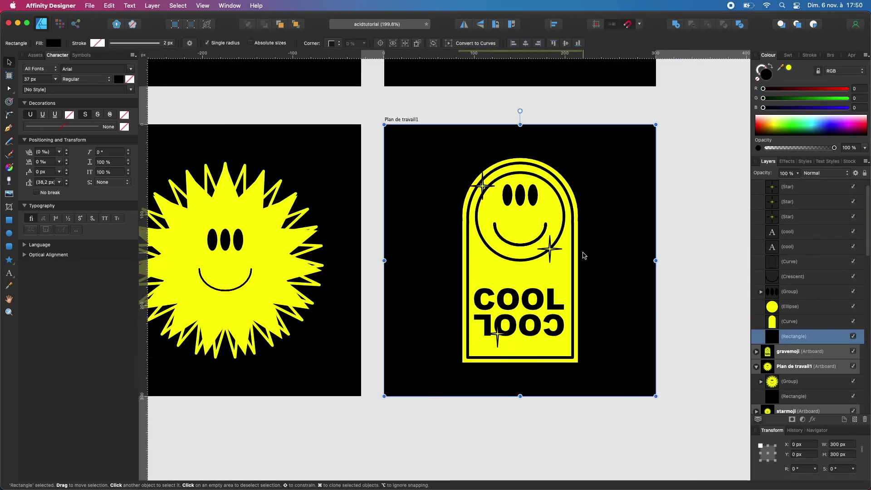
pyautogui.scroll(-6, 585, 255)
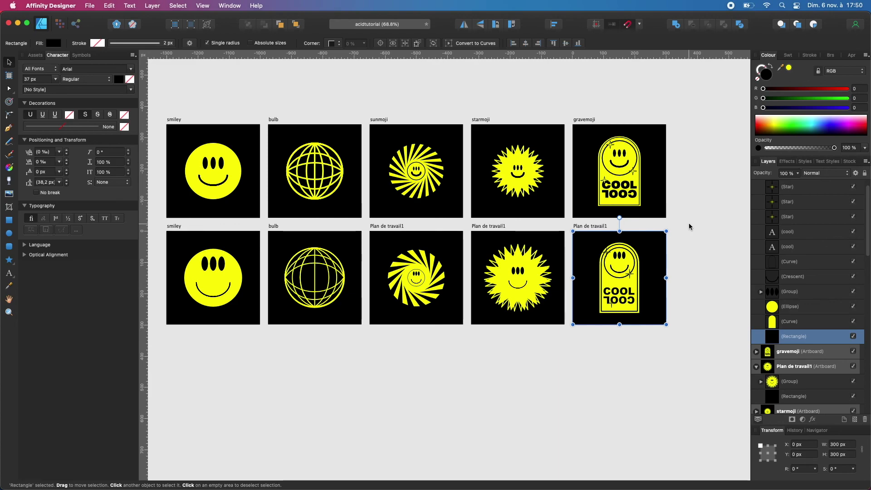
pyautogui.scroll(1, 689, 226)
pyautogui.hscroll(-1, 690, 227)
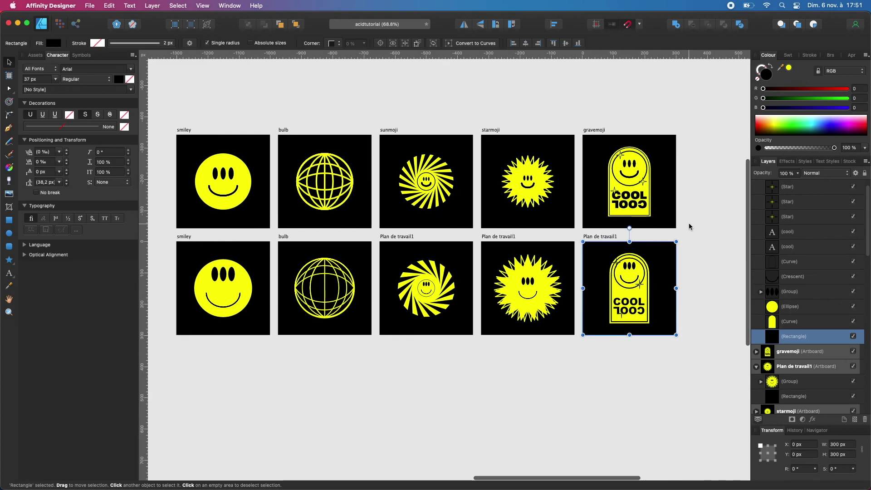